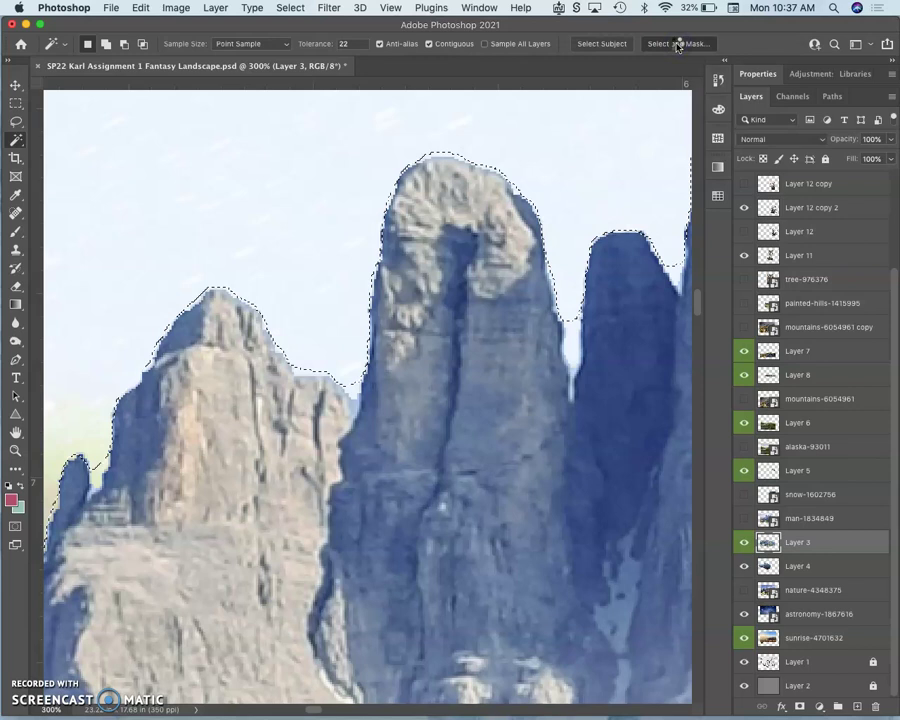
# Refine the sky selection with Select and Mask, using a 1 px radius, 1.6 px feather and +4% shift edge
pyautogui.click(677, 44)
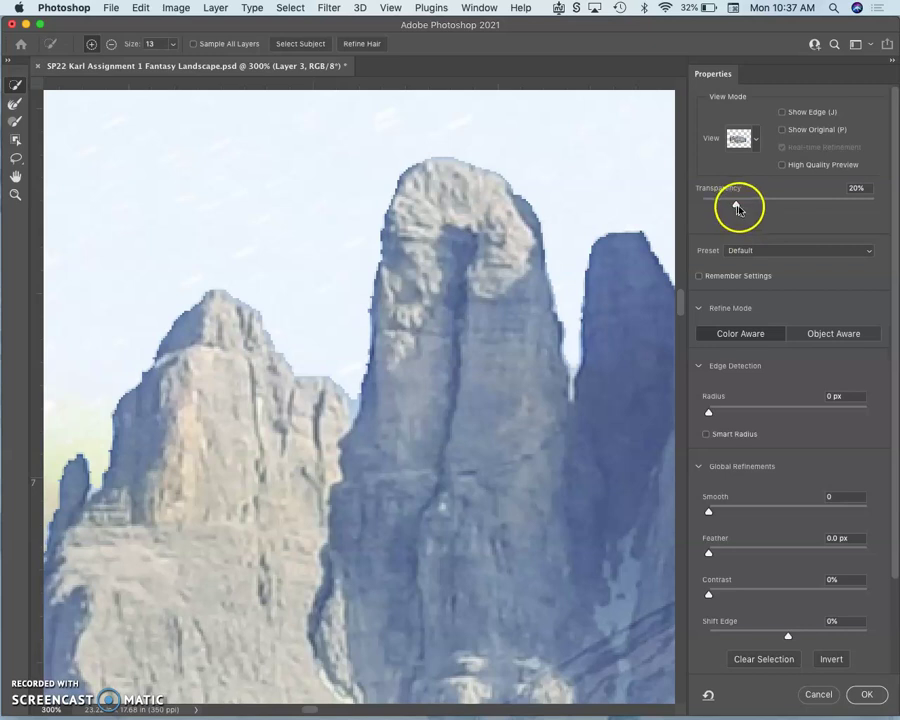
pyautogui.click(710, 414)
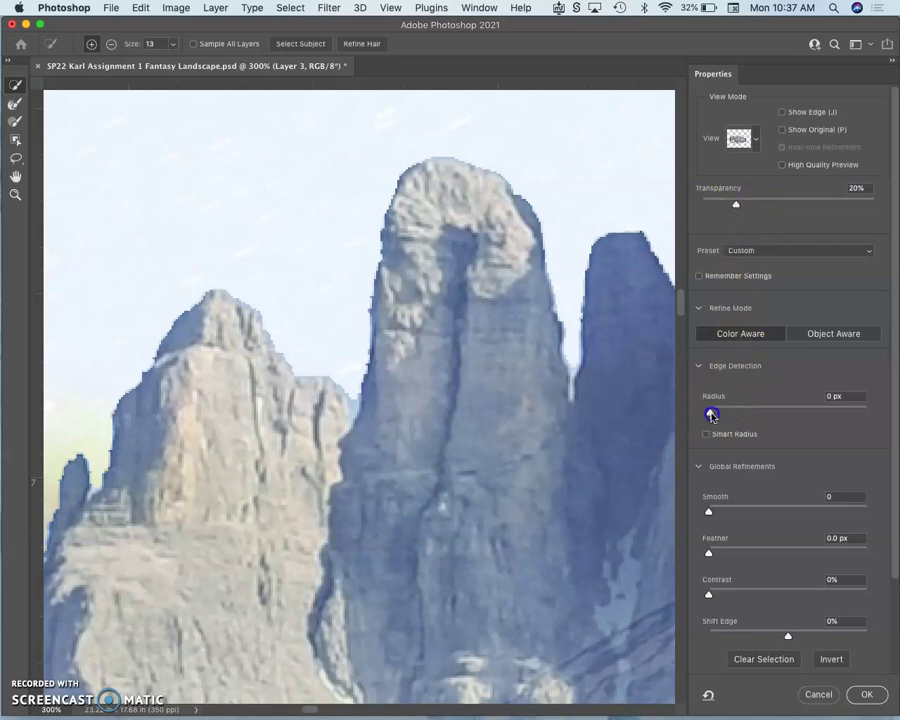
pyautogui.moveTo(715, 416); pyautogui.dragTo(717, 414)
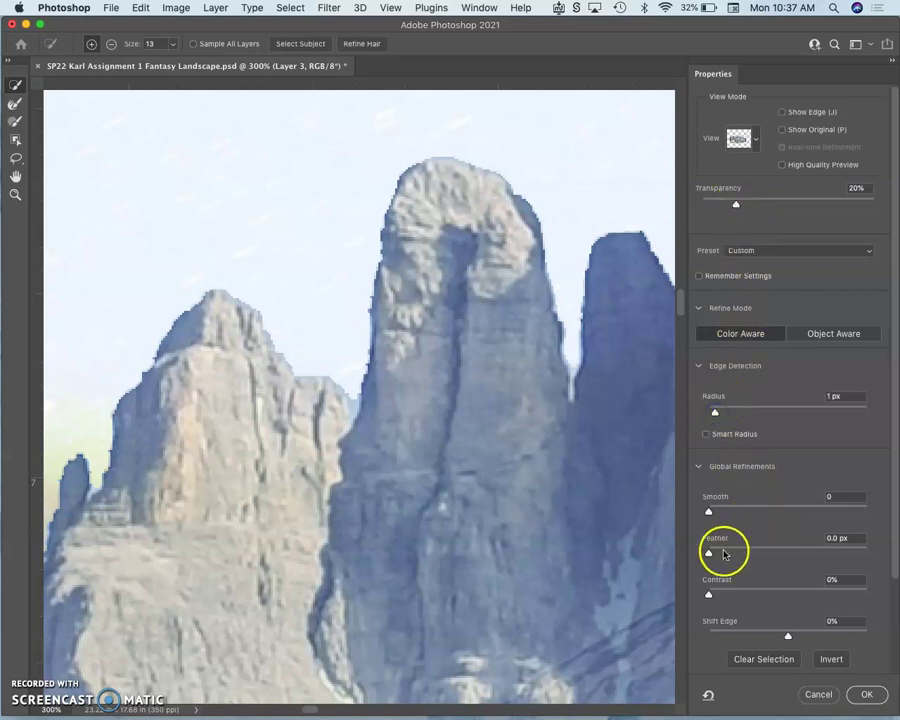
pyautogui.click(710, 553)
pyautogui.moveTo(722, 555); pyautogui.dragTo(723, 554)
pyautogui.moveTo(789, 636); pyautogui.dragTo(792, 638)
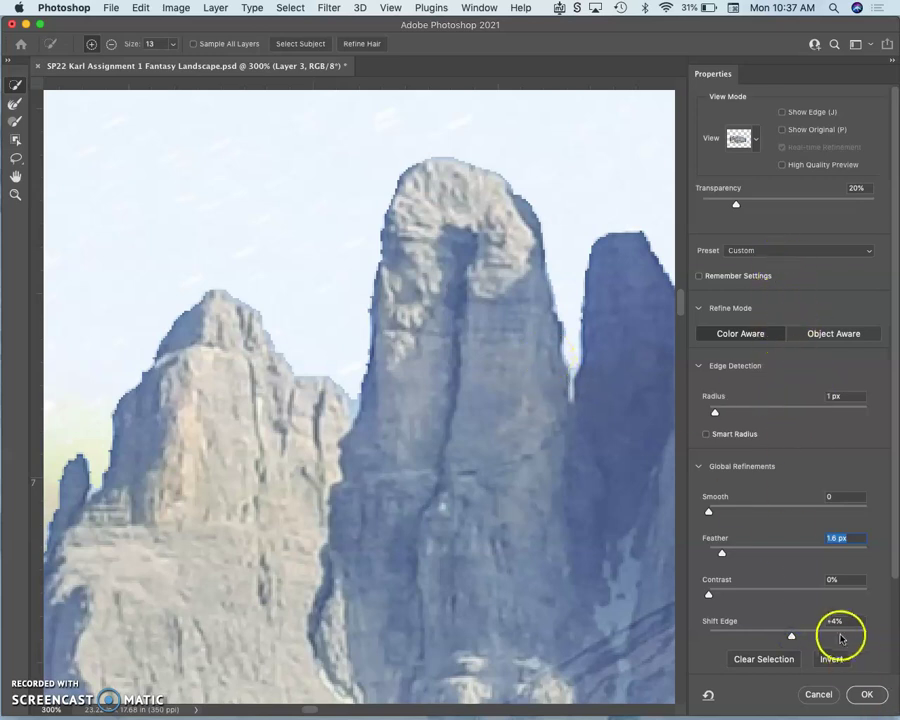
pyautogui.click(866, 694)
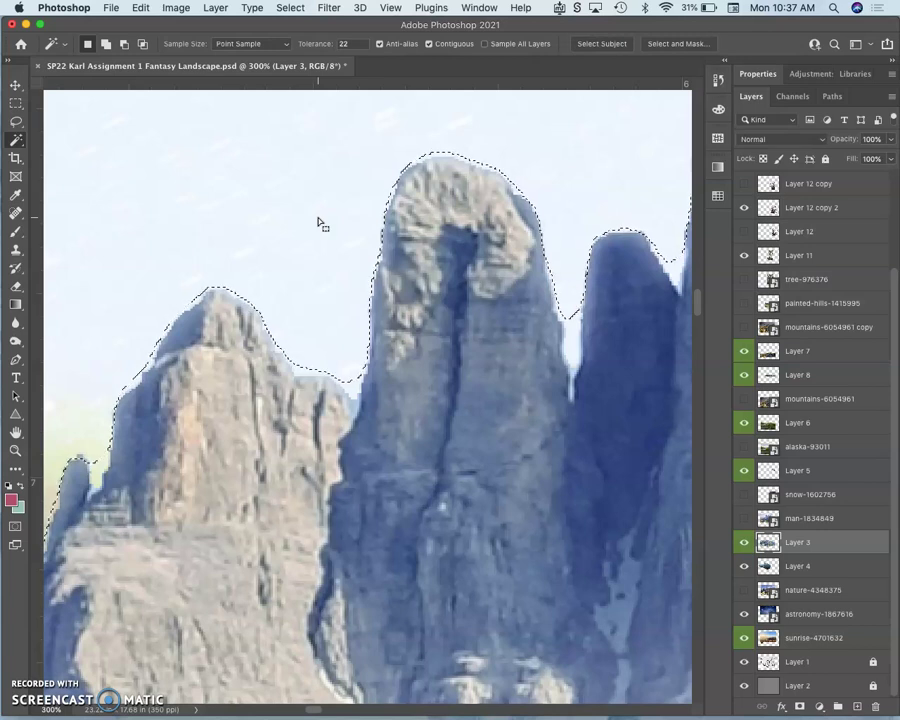
# Examine the refined selection edge along the pointed peaks at 200% and 300%, and clear the selection
pyautogui.press('super+minus')
pyautogui.press('super+minus')
pyautogui.press('super+plus')
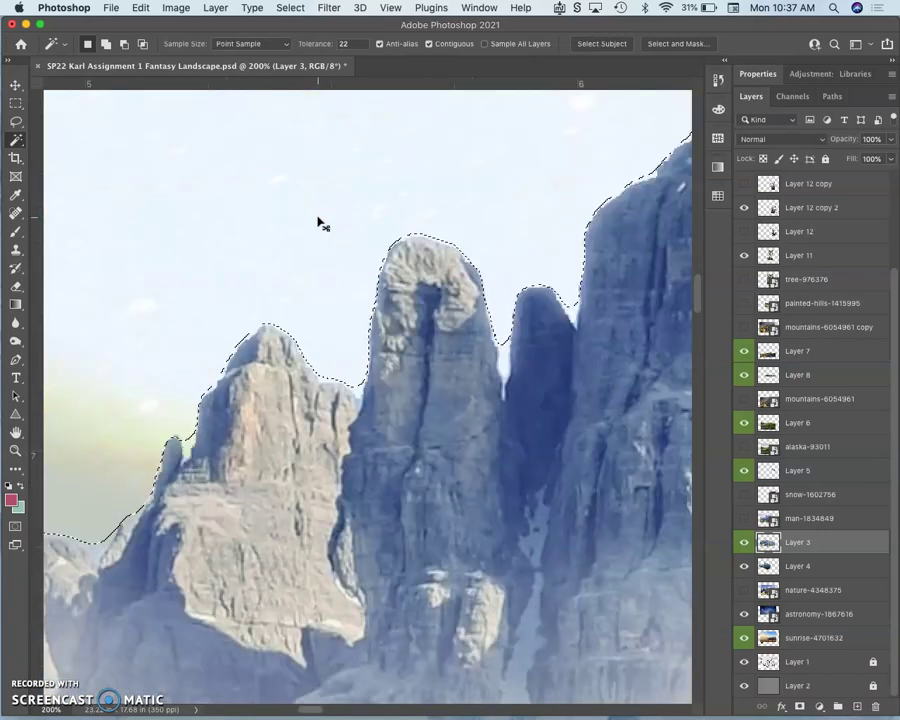
pyautogui.press('super+plus')
pyautogui.click(304, 210)
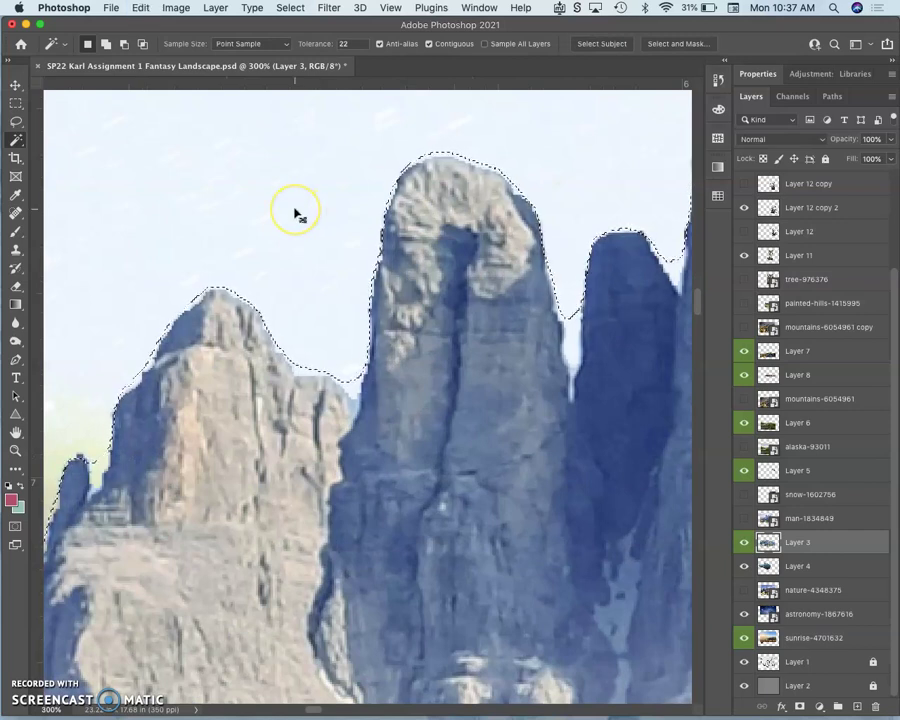
pyautogui.hscroll(-10, 300, 210)
pyautogui.scroll(-4, 305, 208)
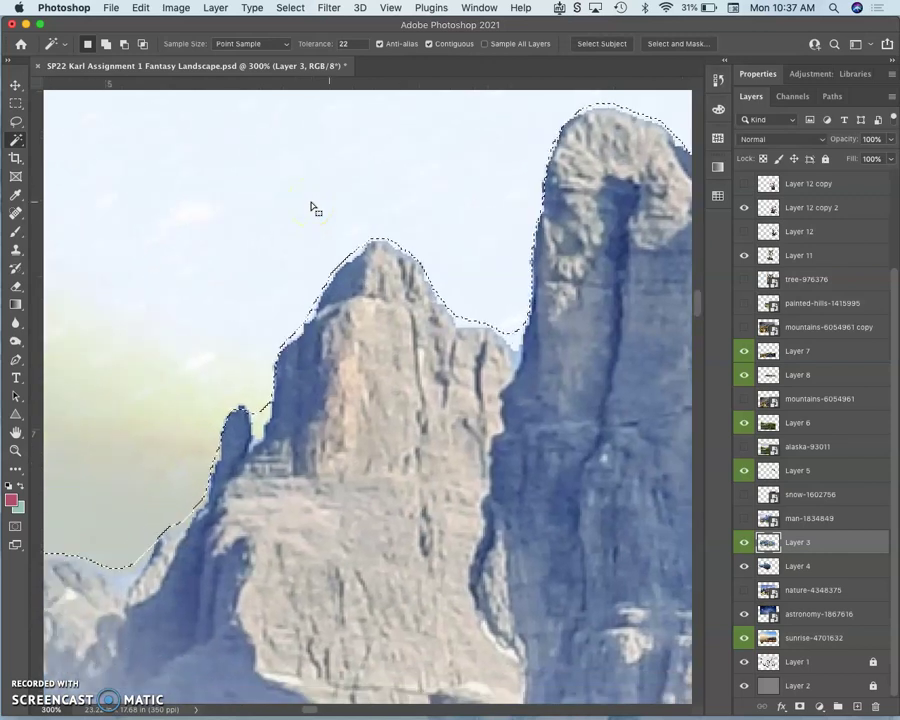
pyautogui.click(314, 209)
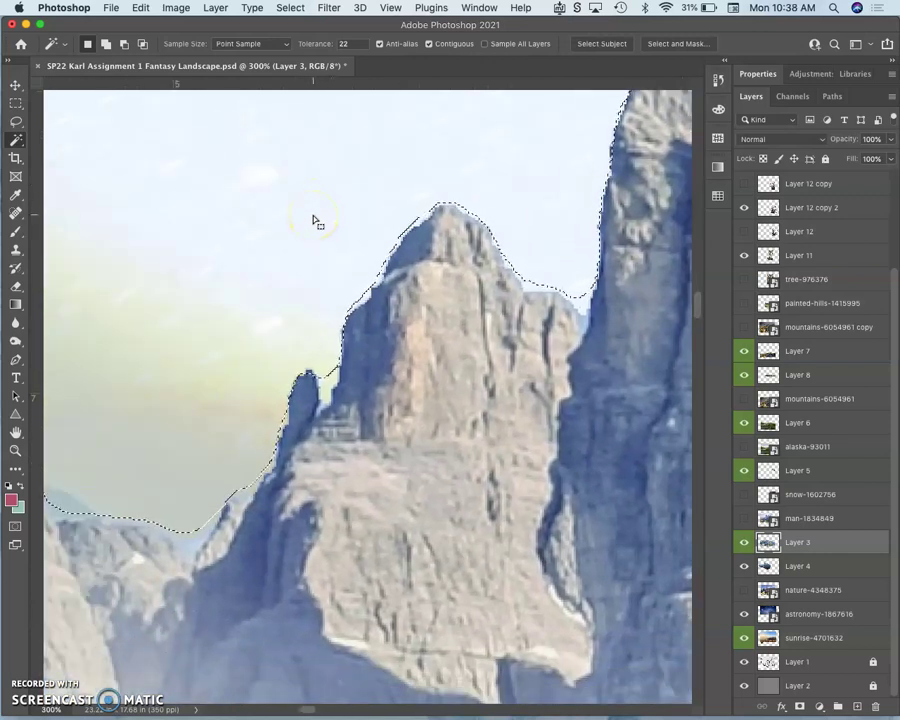
pyautogui.click(309, 221)
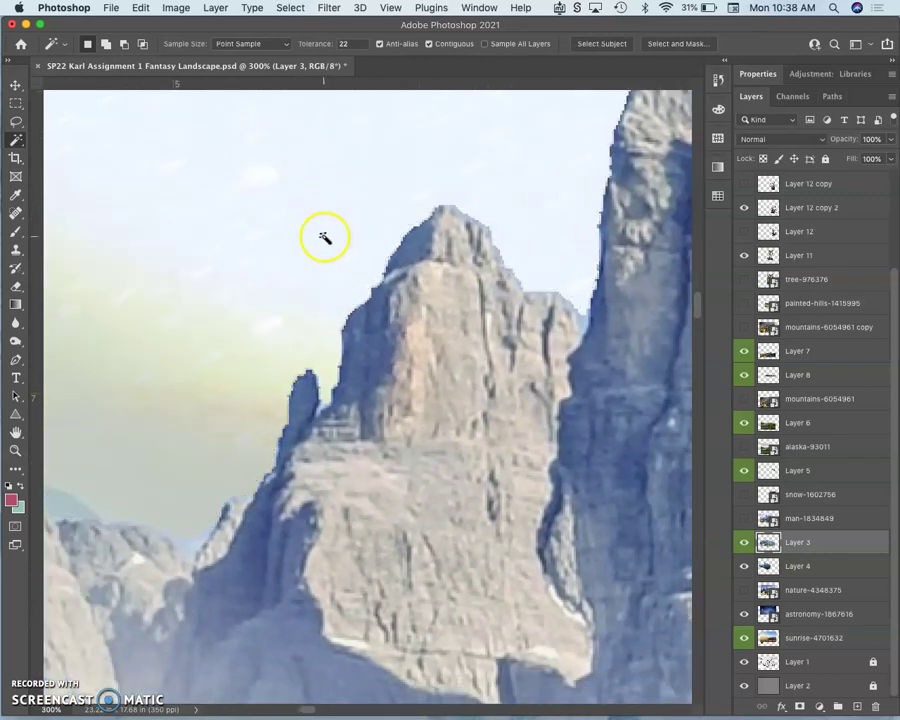
# Try trimming the jagged outer slope of the pointed peak and its small pinnacle with a 1 px feathered lasso selection, and undo it
pyautogui.click(15, 121)
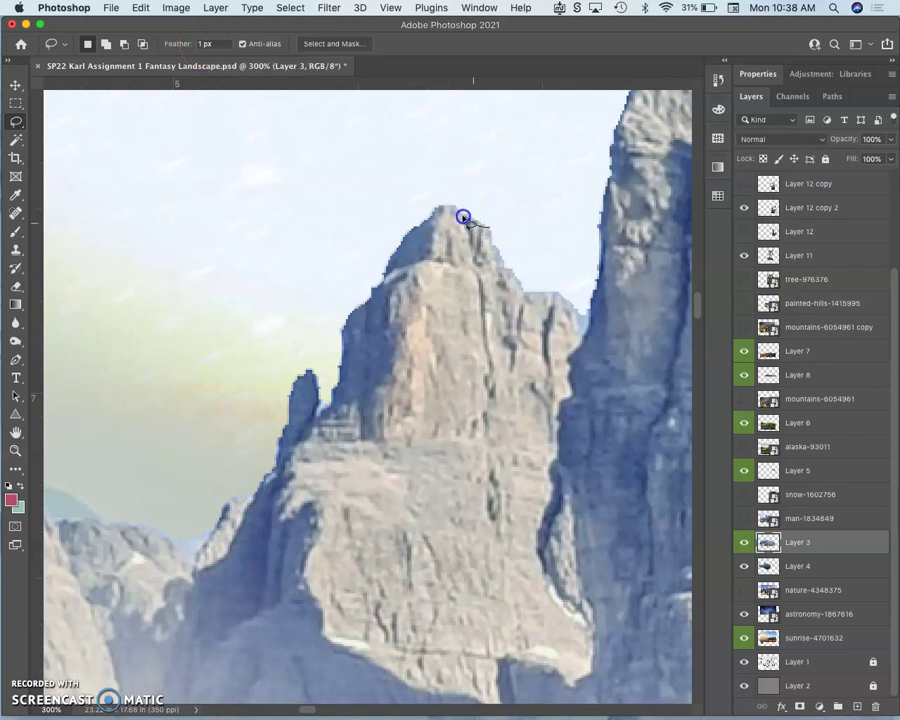
pyautogui.moveTo(413, 232); pyautogui.dragTo(395, 258)
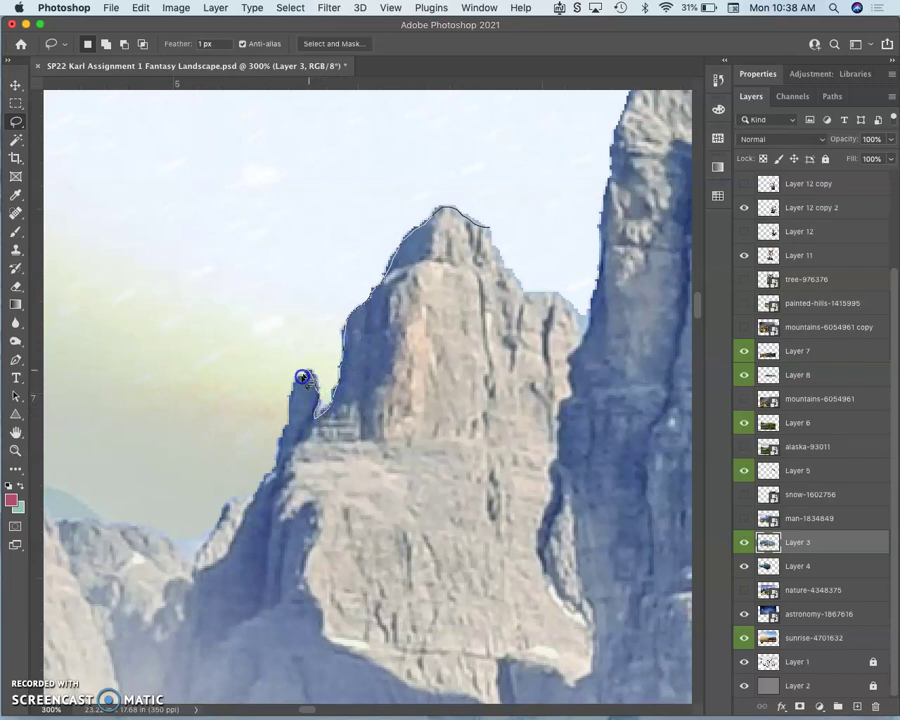
pyautogui.moveTo(277, 457)
pyautogui.mouseDown()
pyautogui.moveTo(251, 337)
pyautogui.moveTo(330, 199)
pyautogui.moveTo(371, 172)
pyautogui.moveTo(473, 147)
pyautogui.moveTo(506, 168)
pyautogui.moveTo(508, 217)
pyautogui.mouseUp()
pyautogui.press('super+d')
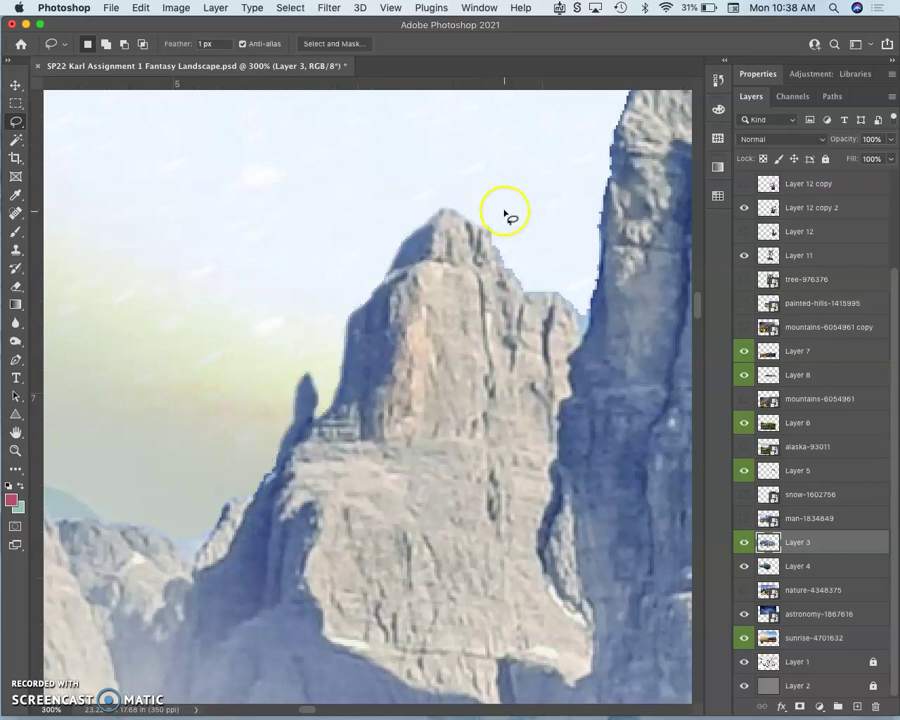
pyautogui.press('super+z')
pyautogui.click(542, 218)
# Select the empty sky area above the peaks on Layer 3 with the Magic Wand
pyautogui.hscroll(10, 525, 248)
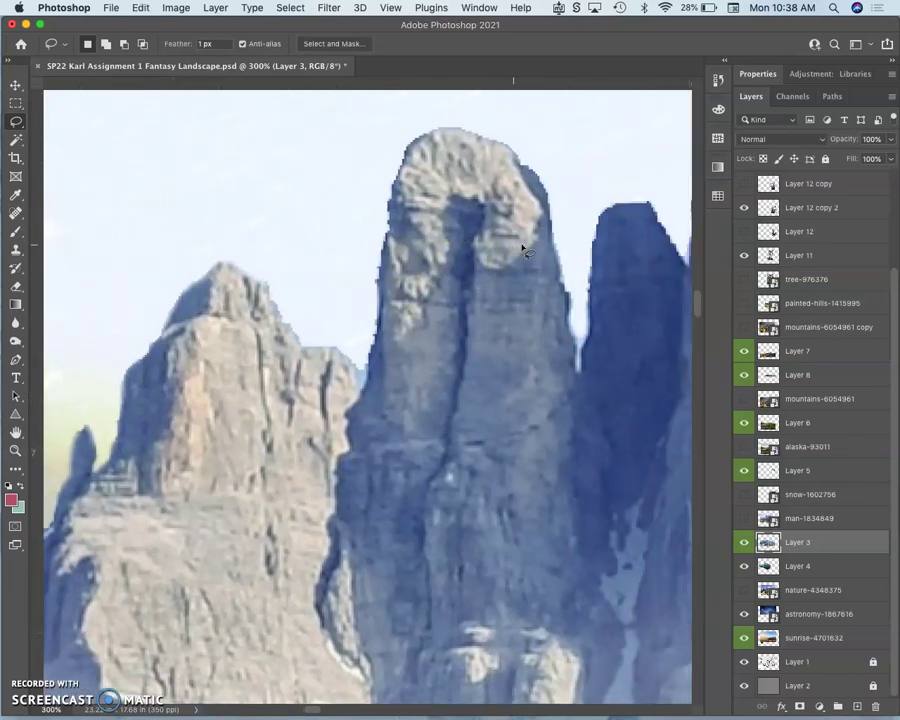
pyautogui.scroll(10, 525, 250)
pyautogui.hscroll(5, 525, 250)
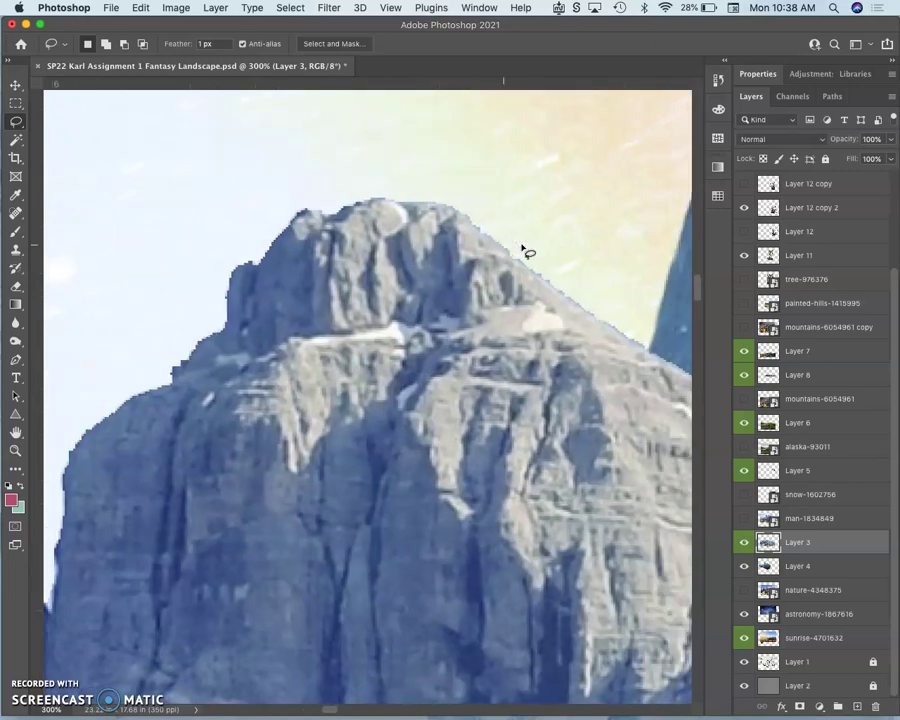
pyautogui.scroll(-5, 525, 250)
pyautogui.hscroll(-10, 556, 280)
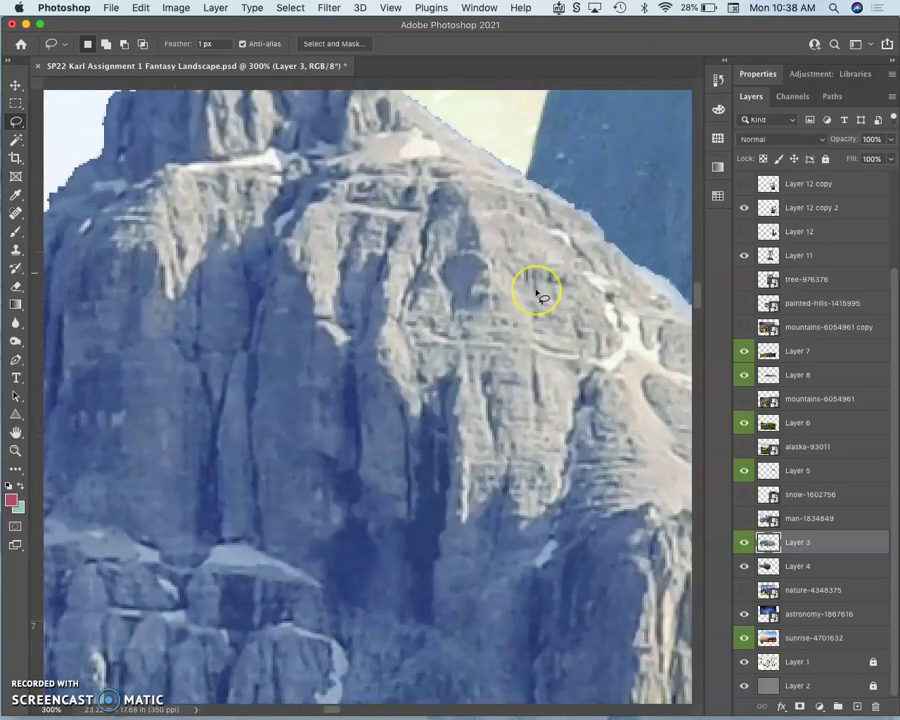
pyautogui.hscroll(-3, 537, 294)
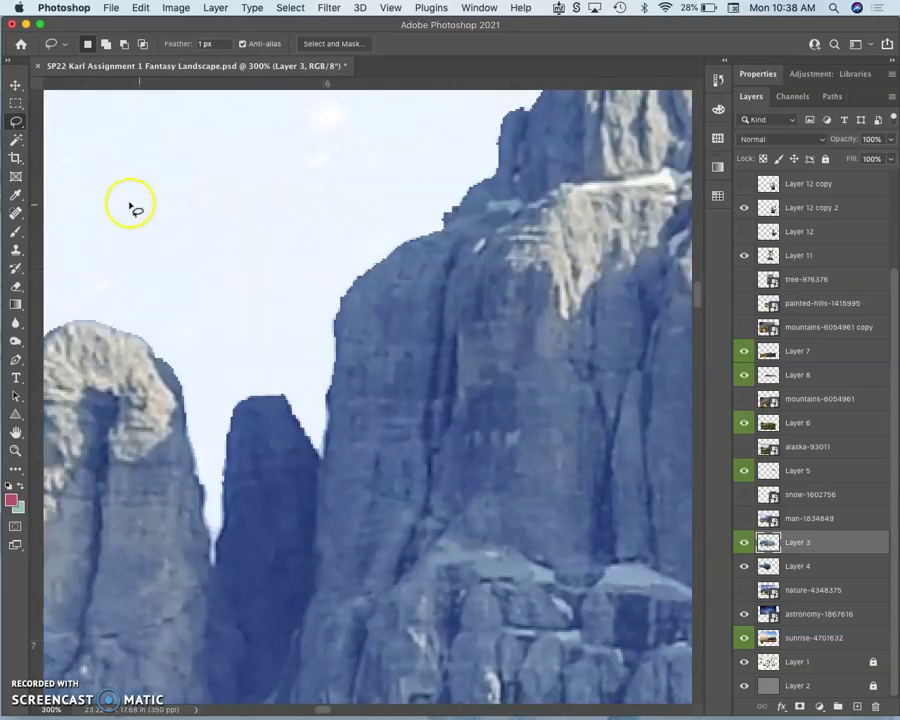
pyautogui.click(17, 141)
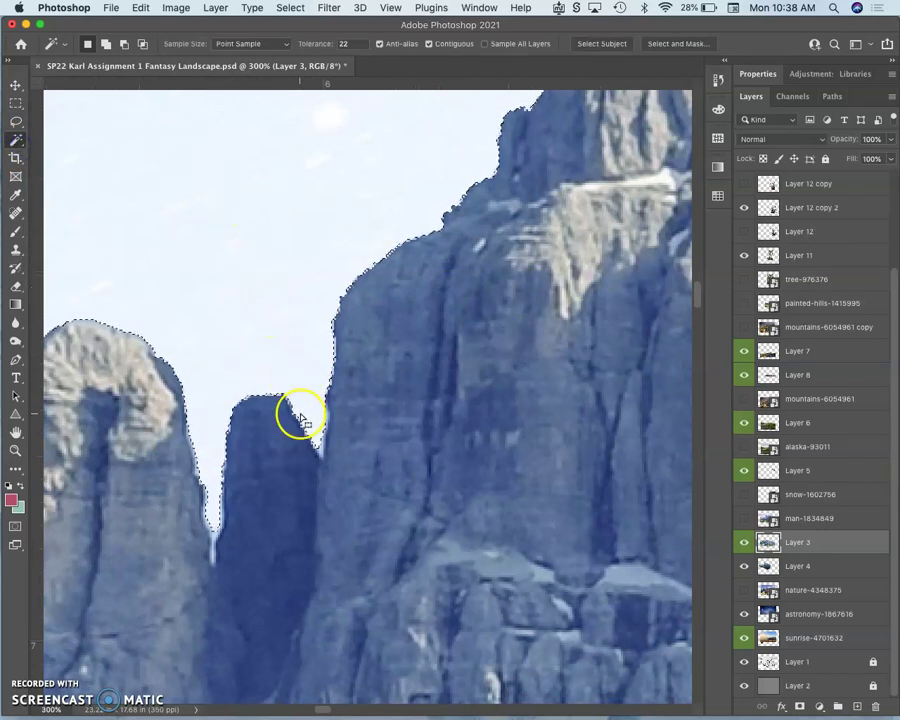
# Refine the sky selection with Select and Mask, using +5% shift edge and a 1 px feather
pyautogui.click(673, 44)
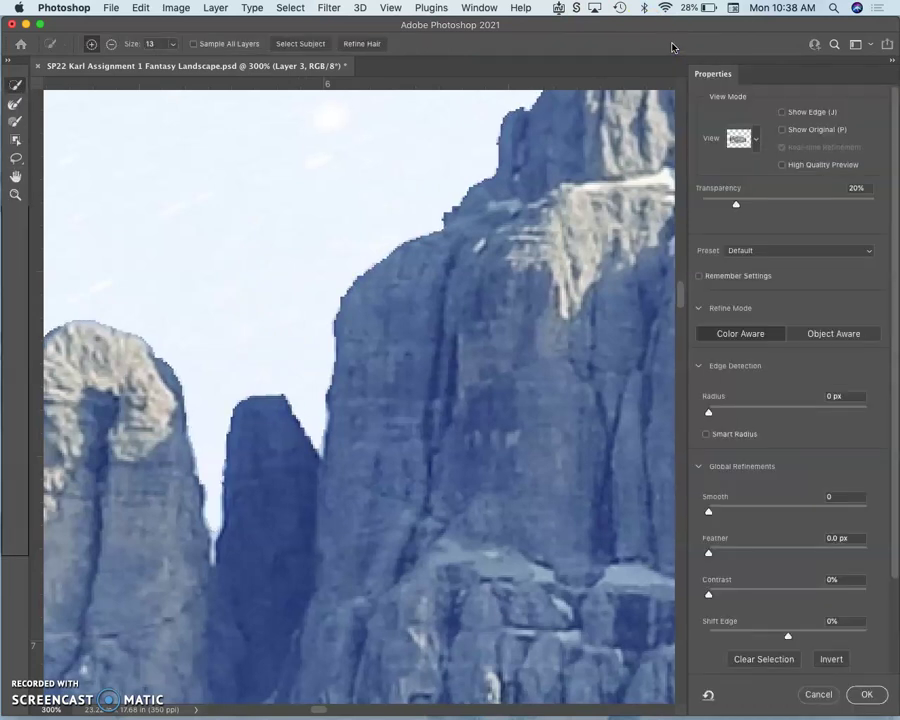
pyautogui.moveTo(788, 636); pyautogui.dragTo(792, 637)
pyautogui.moveTo(710, 551); pyautogui.dragTo(710, 552)
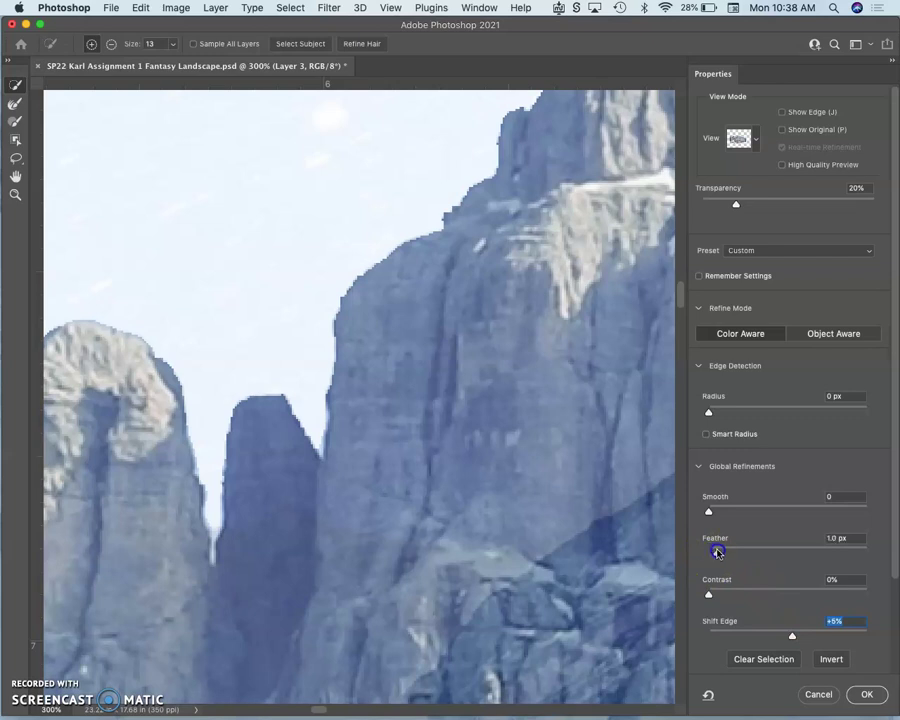
pyautogui.click(866, 695)
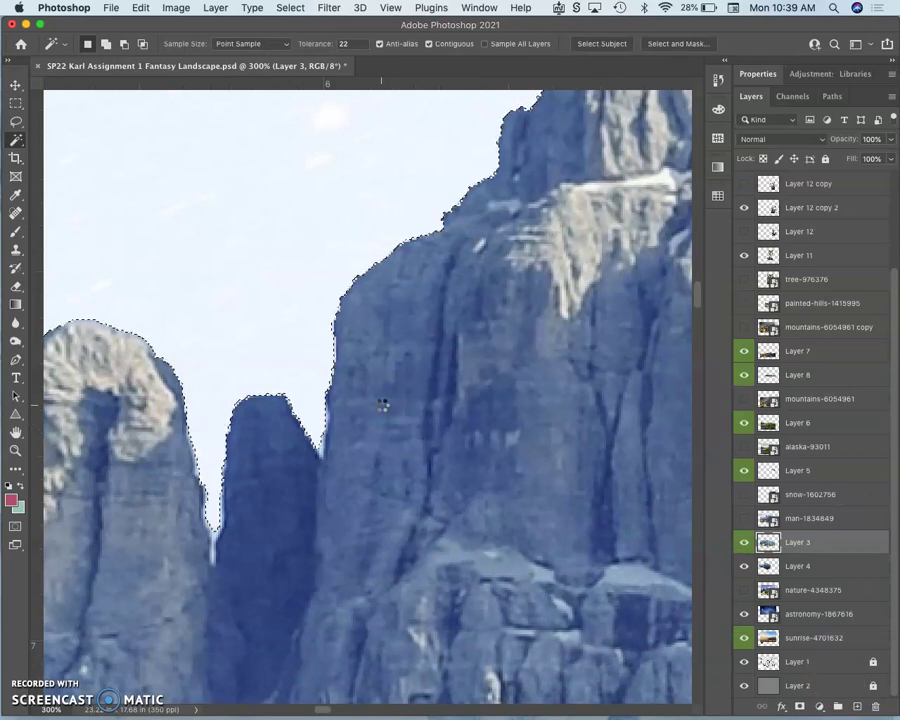
# Examine at 700% how closely the selection follows the rock edges in the gaps between the spires
pyautogui.press('super+equal')
pyautogui.press('super+equal')
pyautogui.press('super+equal')
pyautogui.press('super+equal')
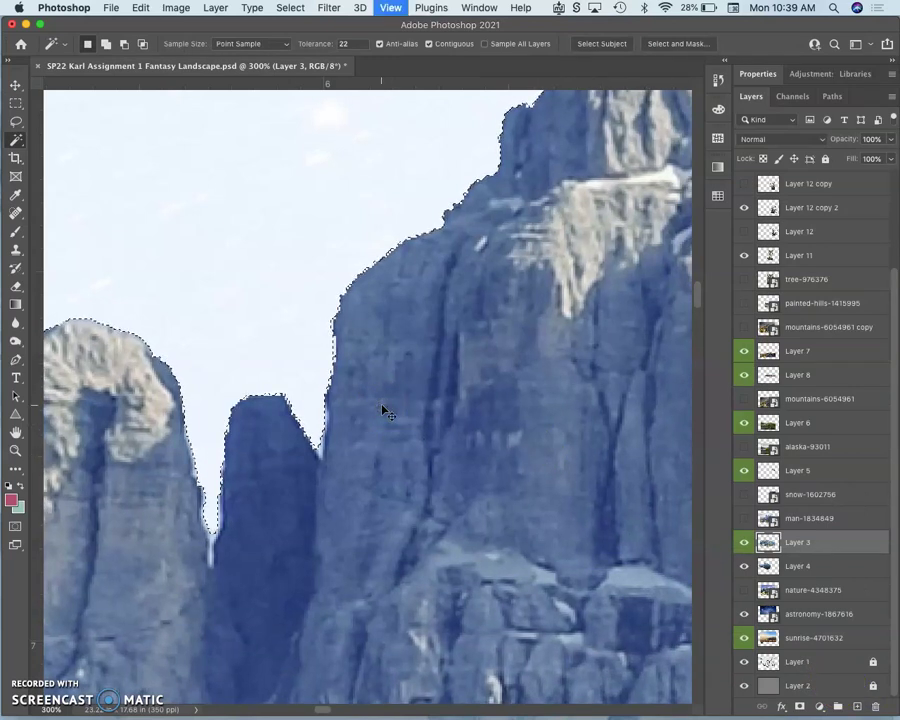
pyautogui.hscroll(-5, 383, 410)
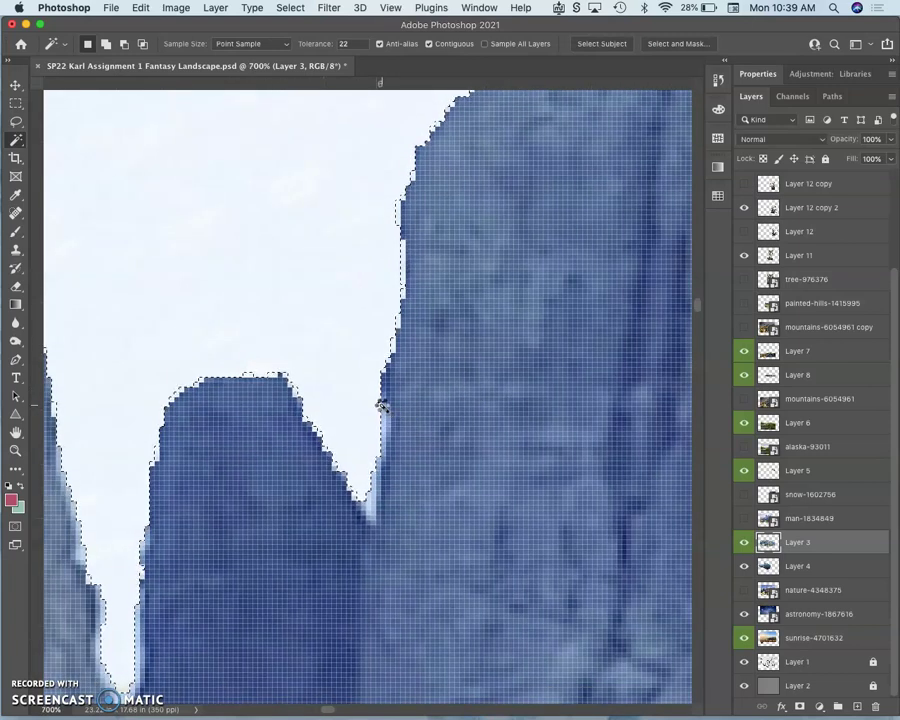
pyautogui.click(334, 410)
pyautogui.click(424, 370)
pyautogui.click(384, 369)
pyautogui.hscroll(-8, 386, 370)
pyautogui.scroll(-5, 386, 370)
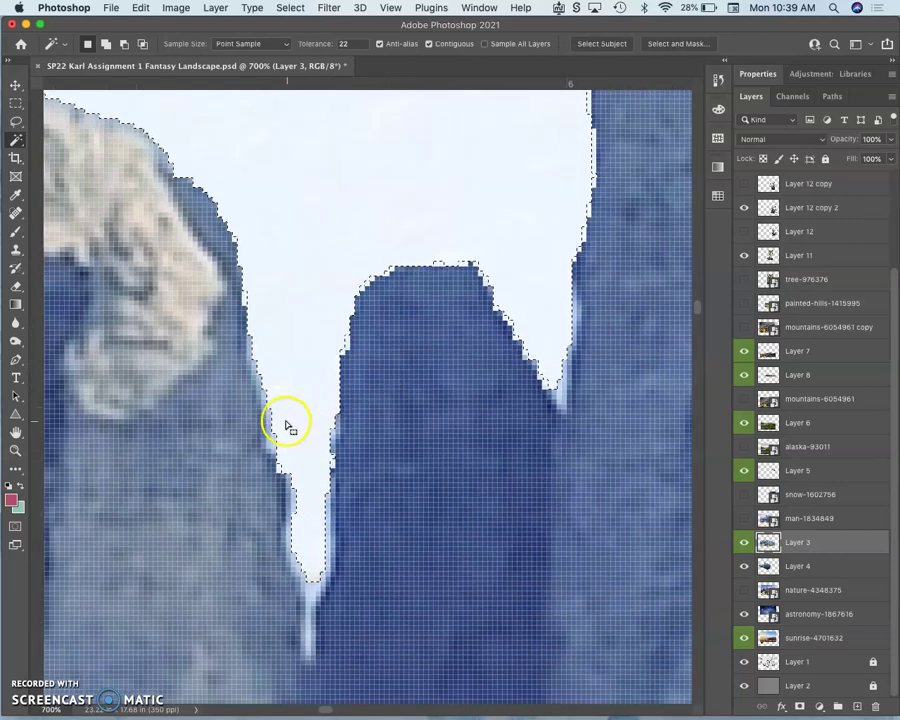
# Refine the selection again with Select and Mask, using a 1 px radius, 1.5 px feather and +12% shift edge
pyautogui.click(672, 44)
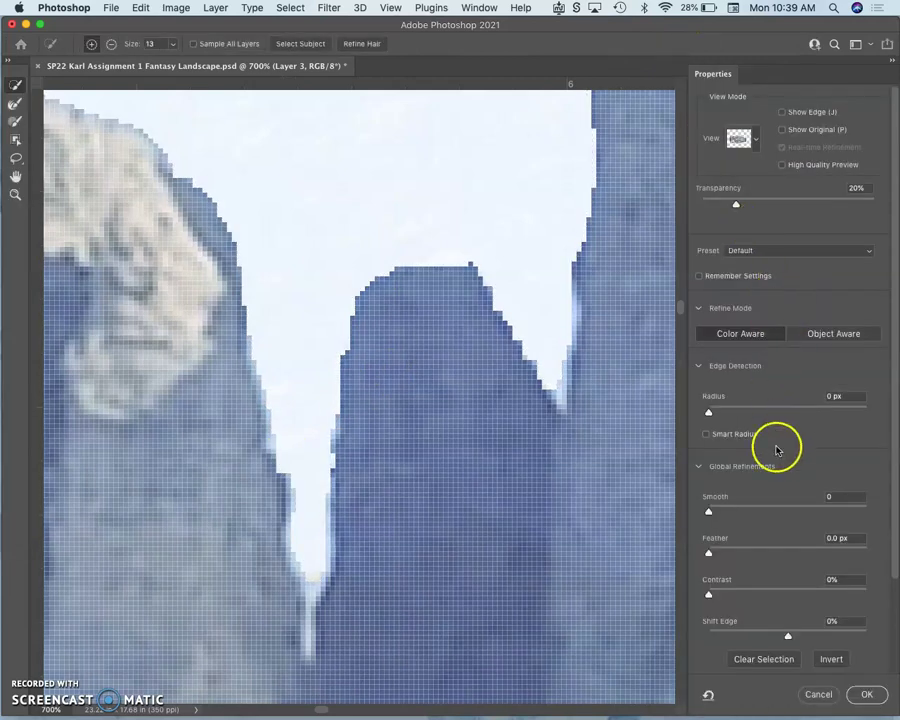
pyautogui.click(711, 413)
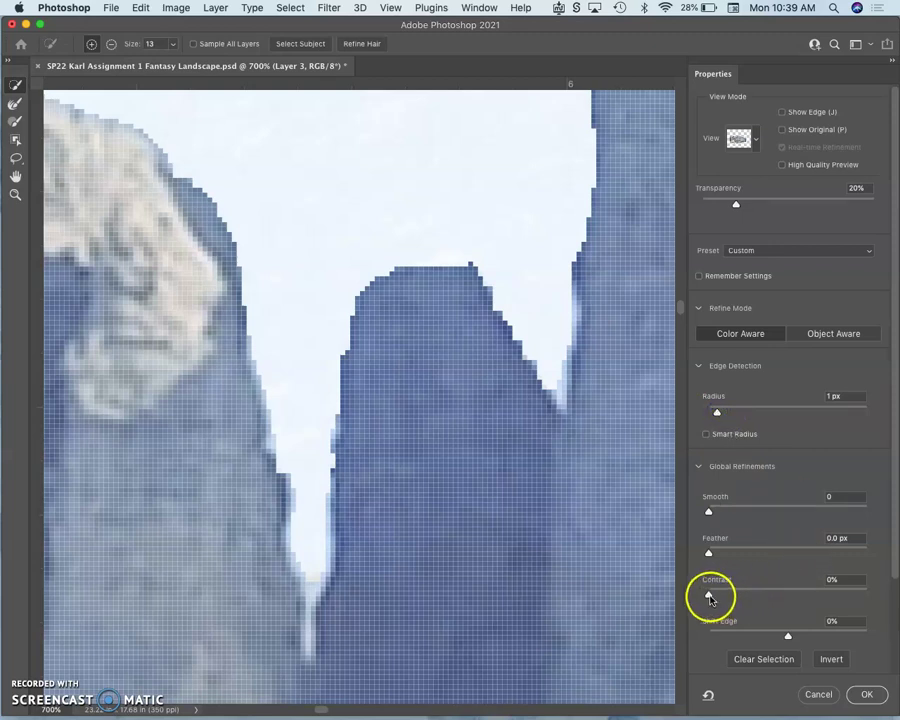
pyautogui.click(787, 634)
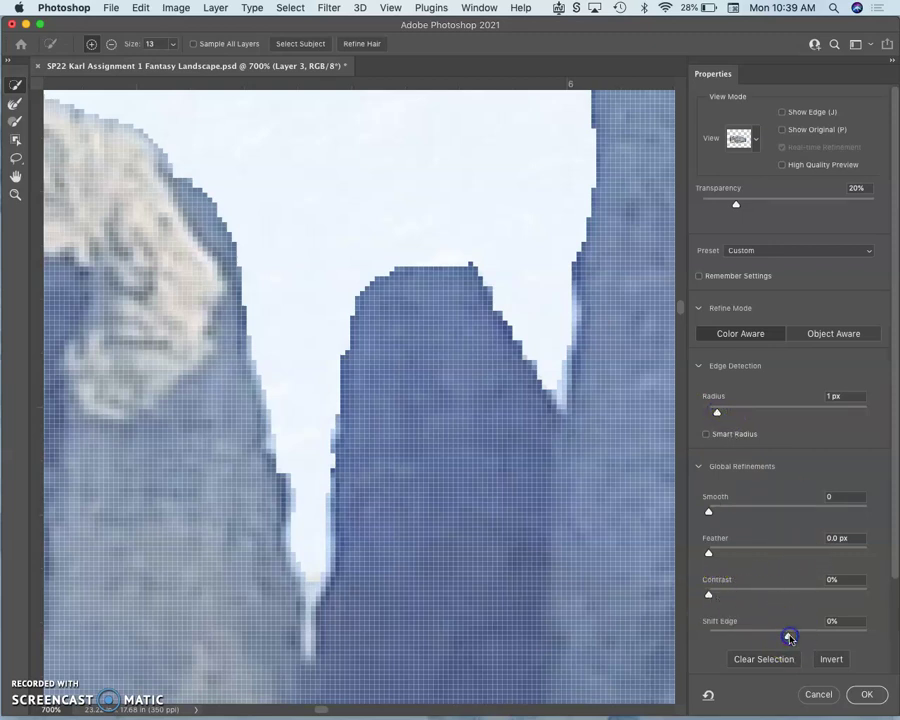
pyautogui.moveTo(790, 637); pyautogui.dragTo(796, 636)
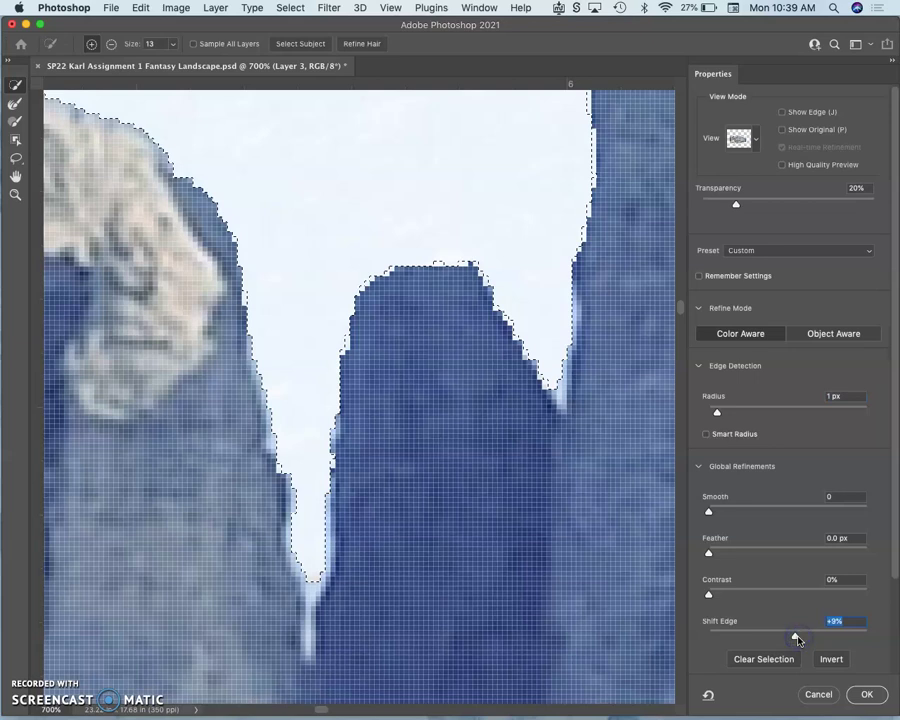
pyautogui.click(709, 555)
pyautogui.click(867, 695)
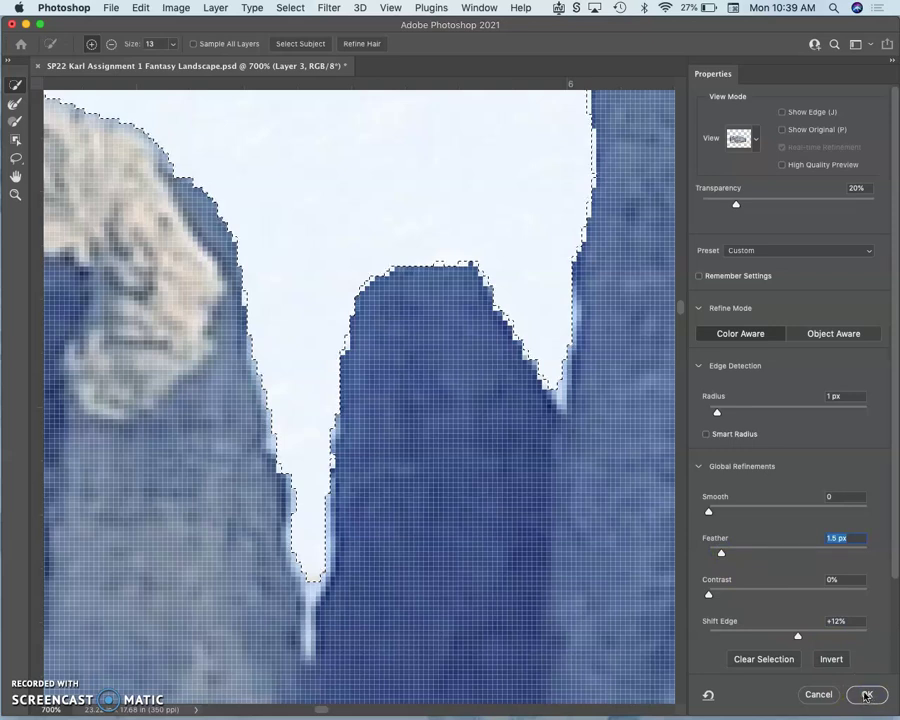
pyautogui.click(866, 696)
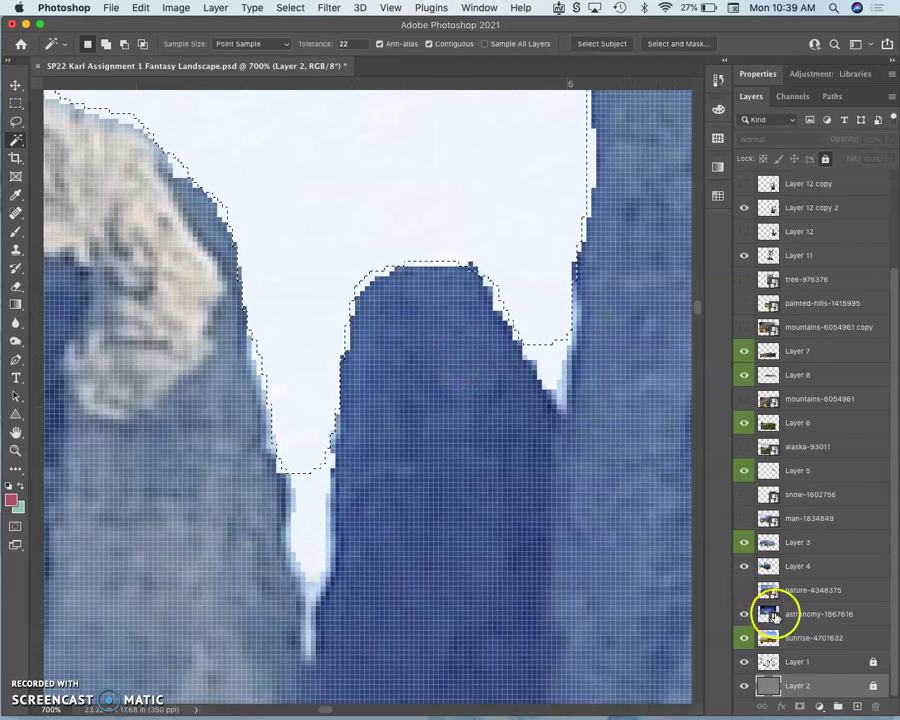
# Delete the feathered selection from Layer 3 to soften the mountain edges, and deselect at 100% zoom
pyautogui.click(795, 545)
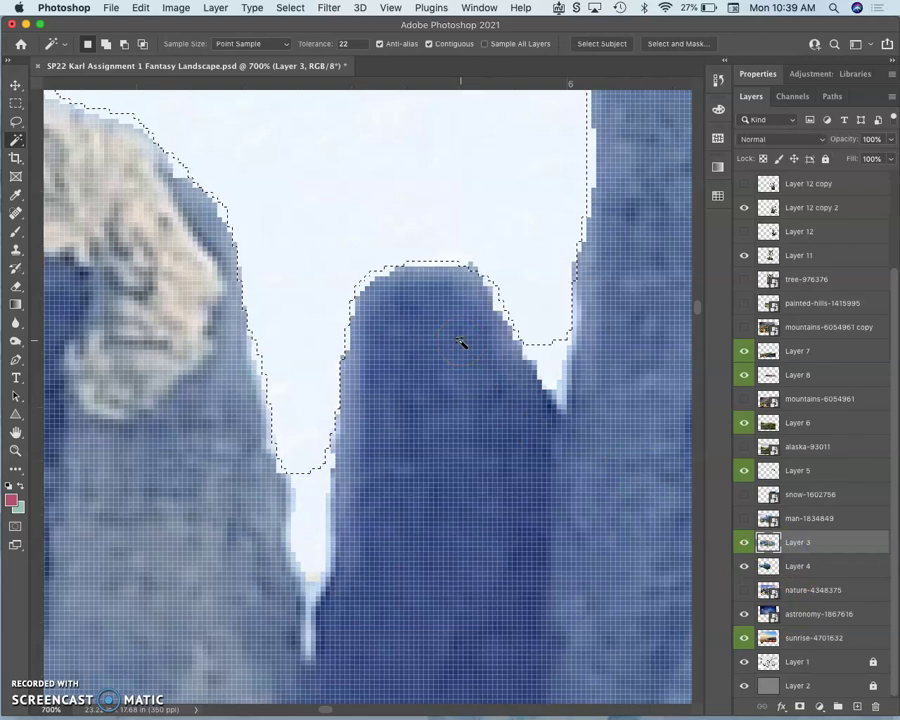
pyautogui.press('super+minus')
pyautogui.press('super+minus')
pyautogui.press('super+minus')
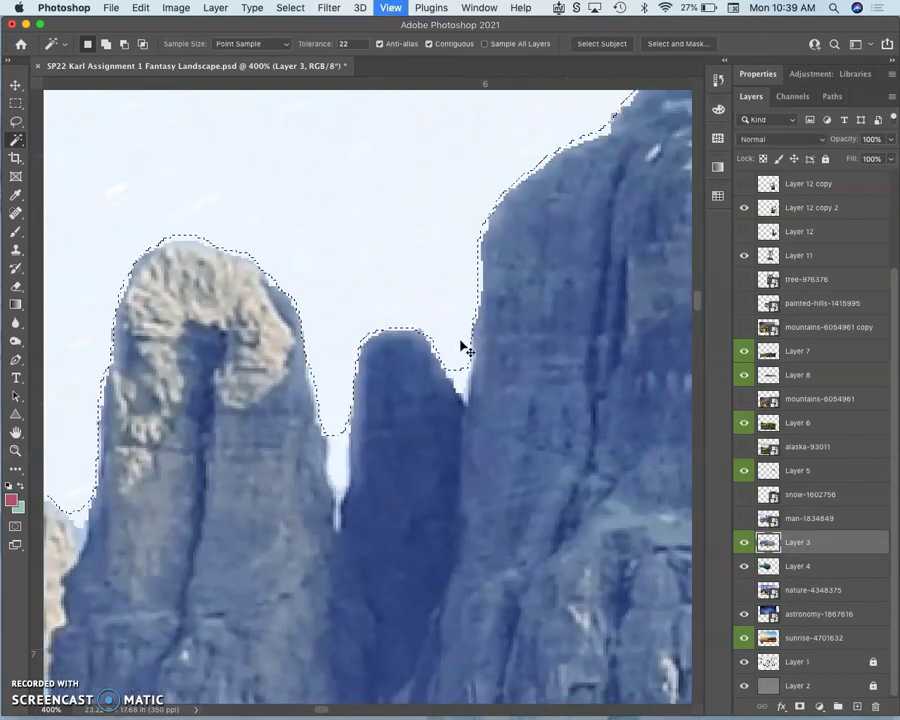
pyautogui.press('super+minus')
pyautogui.press('super+minus')
pyautogui.press('super+minus')
pyautogui.click(392, 322)
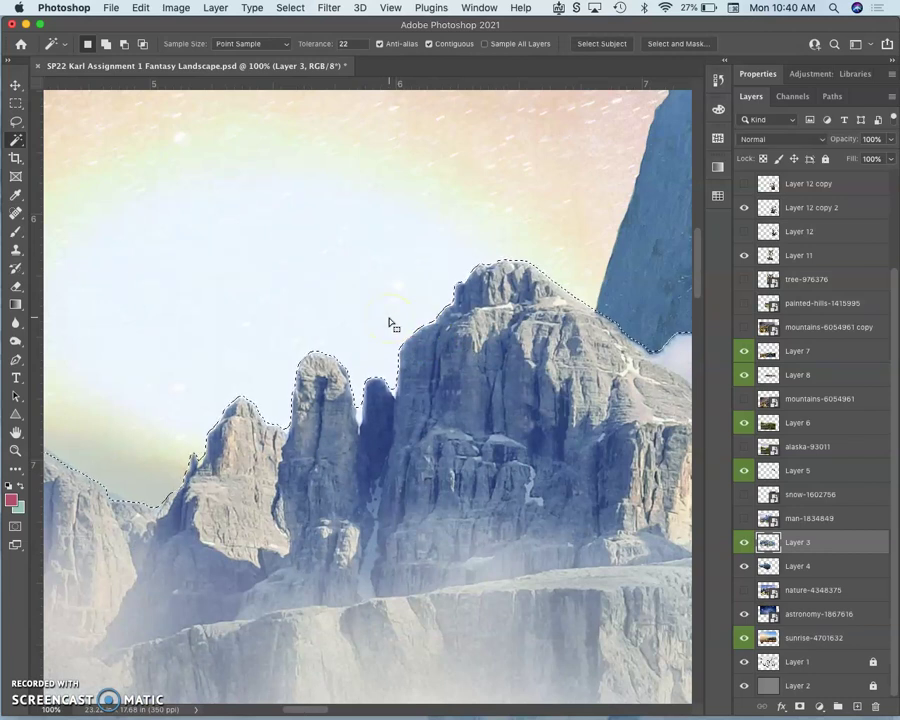
pyautogui.press('super+d')
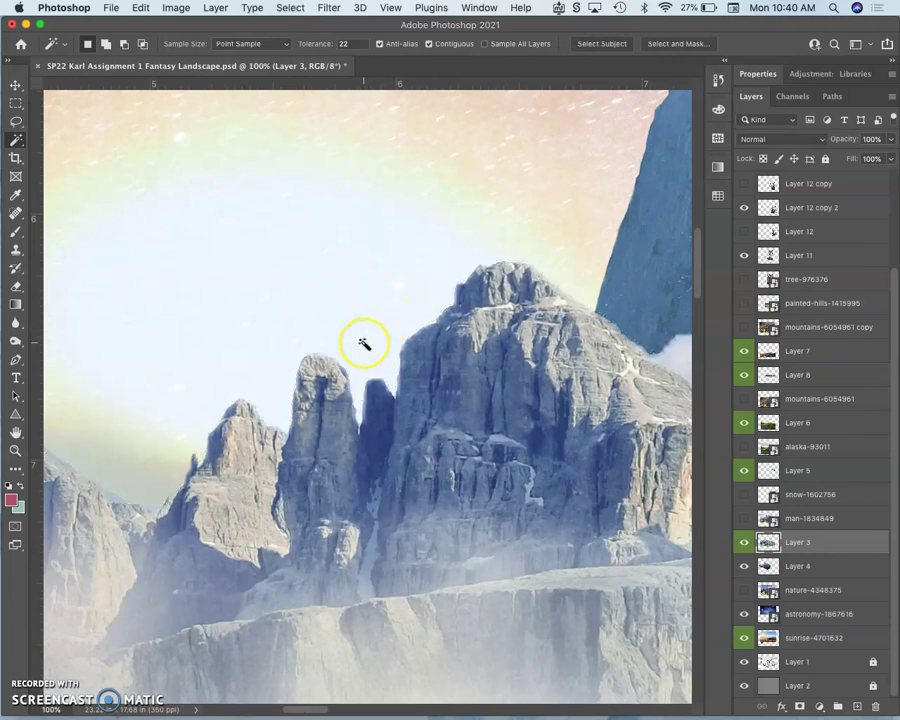
pyautogui.hscroll(-10, 363, 344)
pyautogui.scroll(-2, 363, 344)
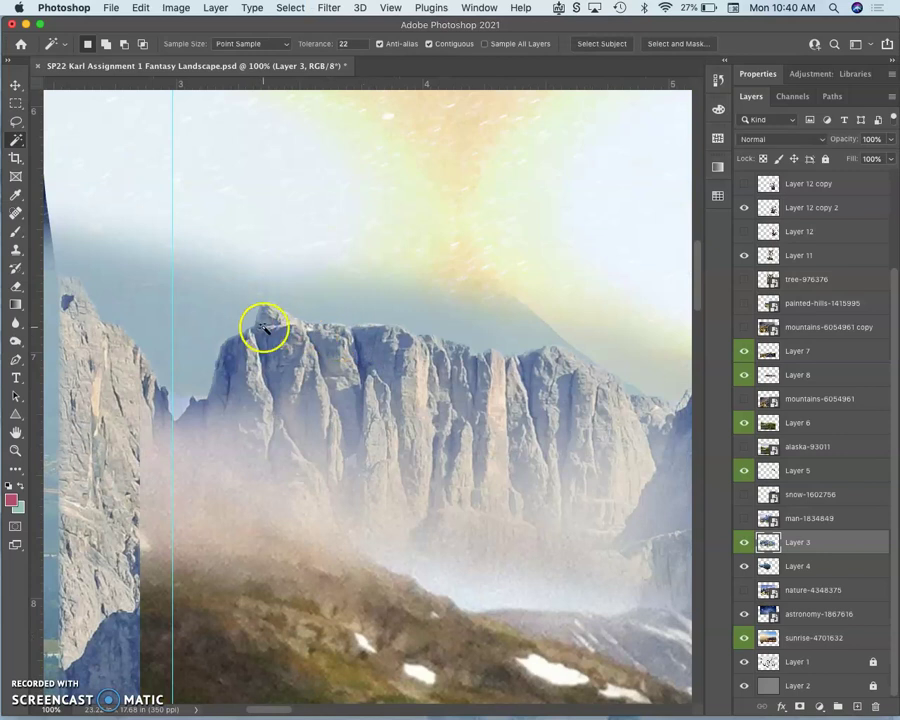
# Try deleting the area above the mountain ridge from Layer 4, using a Magic Wand selection of Layer 3's empty sky
pyautogui.hscroll(-5, 263, 326)
pyautogui.hscroll(2, 416, 287)
pyautogui.click(371, 307)
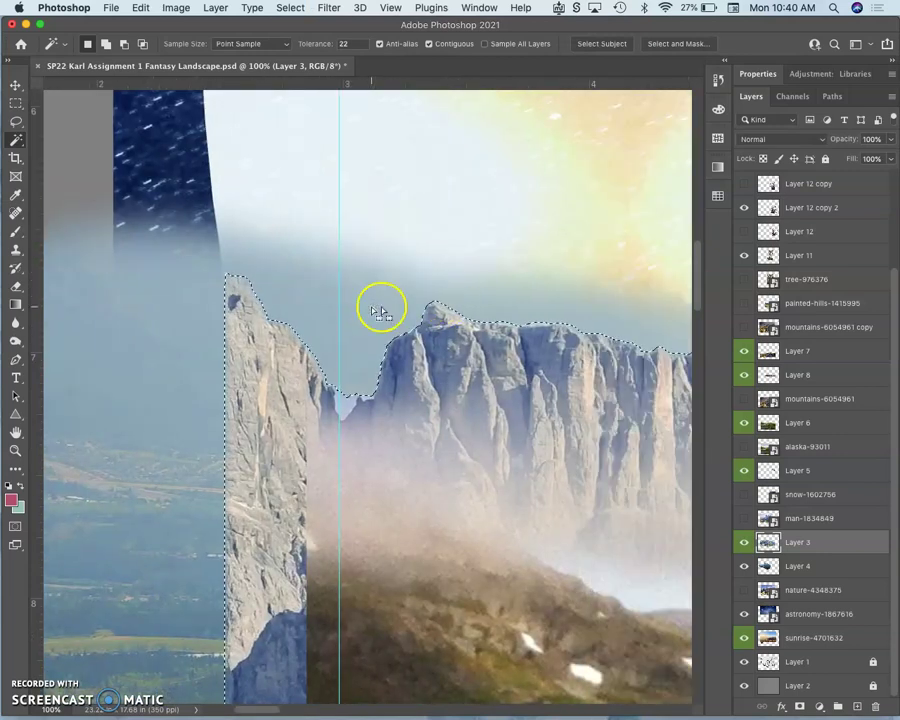
pyautogui.hscroll(4, 484, 314)
pyautogui.hscroll(1, 484, 318)
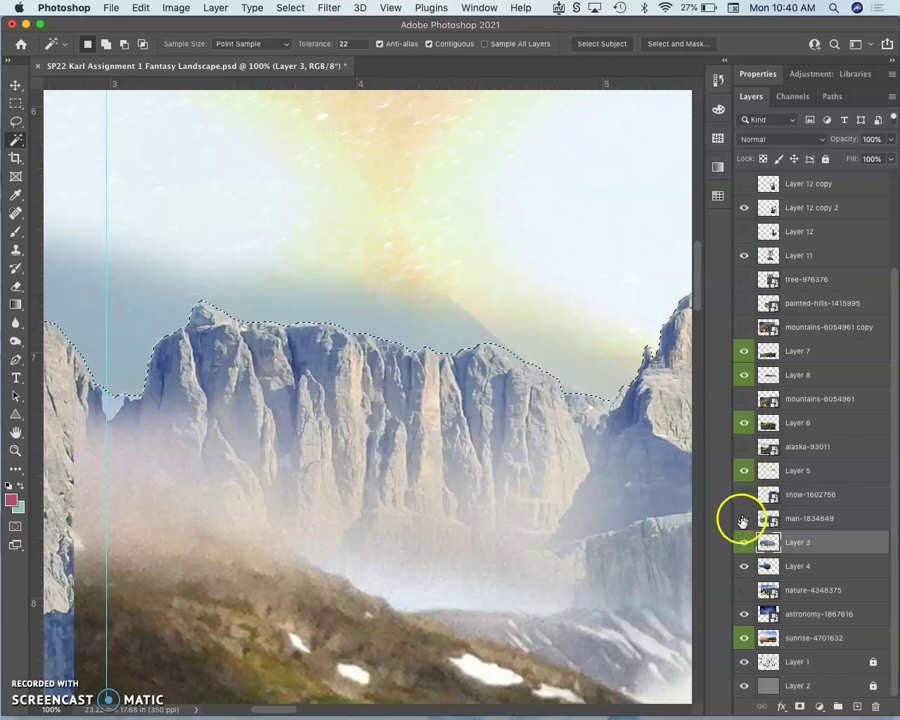
pyautogui.click(768, 566)
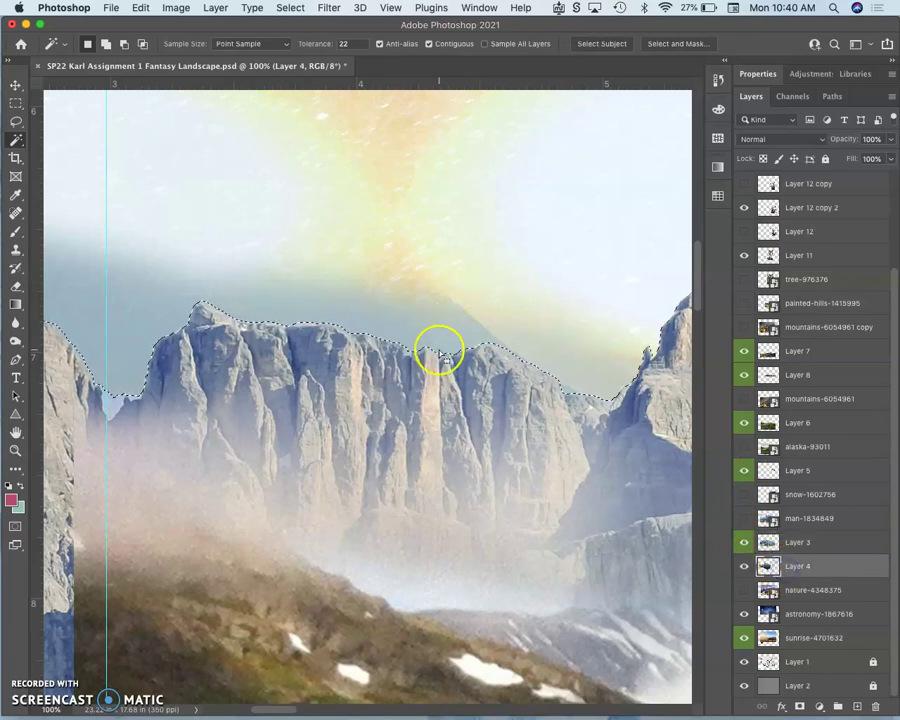
pyautogui.press('Delete')
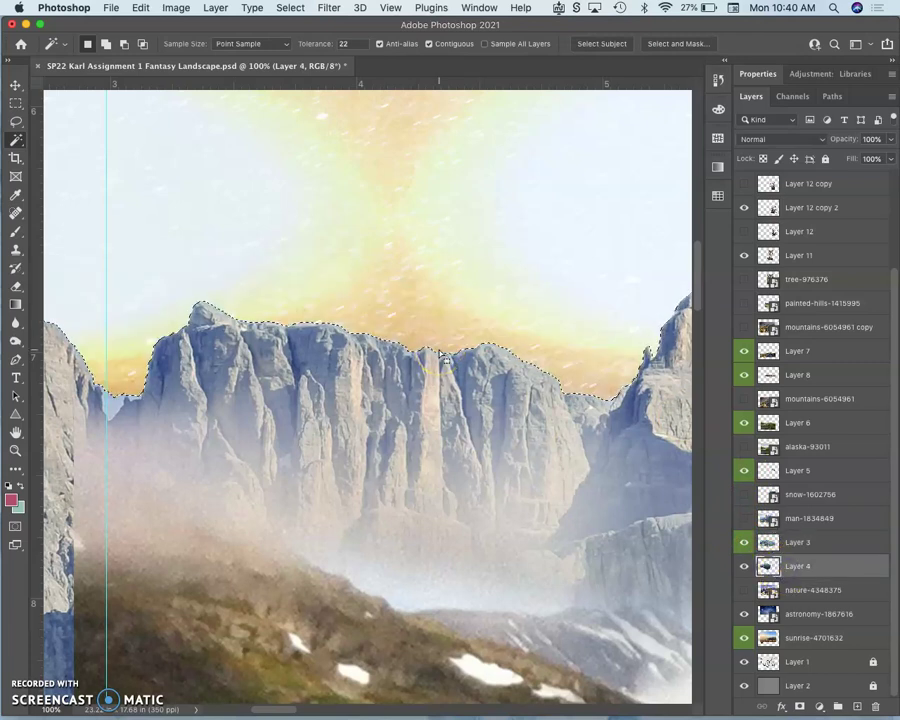
pyautogui.press('super+z')
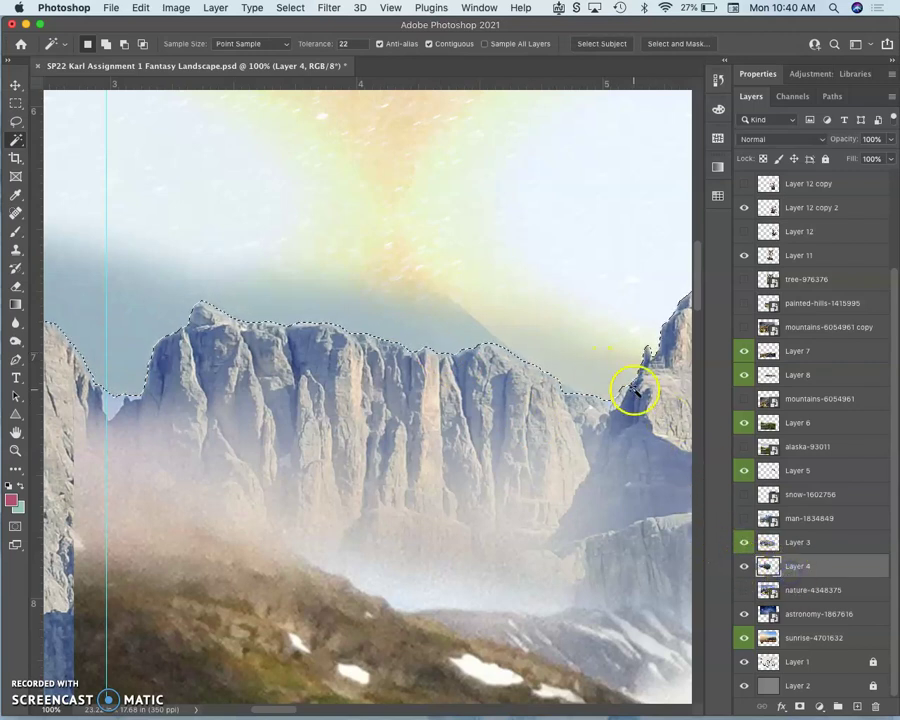
# Erase the blue-grey haze on Layer 4 above the sloping end of the flat ridge, beside the orange sunrise glow
pyautogui.click(16, 286)
pyautogui.moveTo(496, 256)
pyautogui.mouseDown()
pyautogui.moveTo(505, 290)
pyautogui.moveTo(463, 295)
pyautogui.moveTo(535, 310)
pyautogui.moveTo(523, 315)
pyautogui.moveTo(543, 320)
pyautogui.moveTo(538, 328)
pyautogui.moveTo(581, 354)
pyautogui.mouseUp()
pyautogui.press('super+z')
pyautogui.moveTo(492, 289)
pyautogui.mouseDown()
pyautogui.moveTo(541, 319)
pyautogui.moveTo(523, 317)
pyautogui.moveTo(540, 320)
pyautogui.moveTo(582, 359)
pyautogui.moveTo(623, 298)
pyautogui.moveTo(581, 347)
pyautogui.mouseUp()
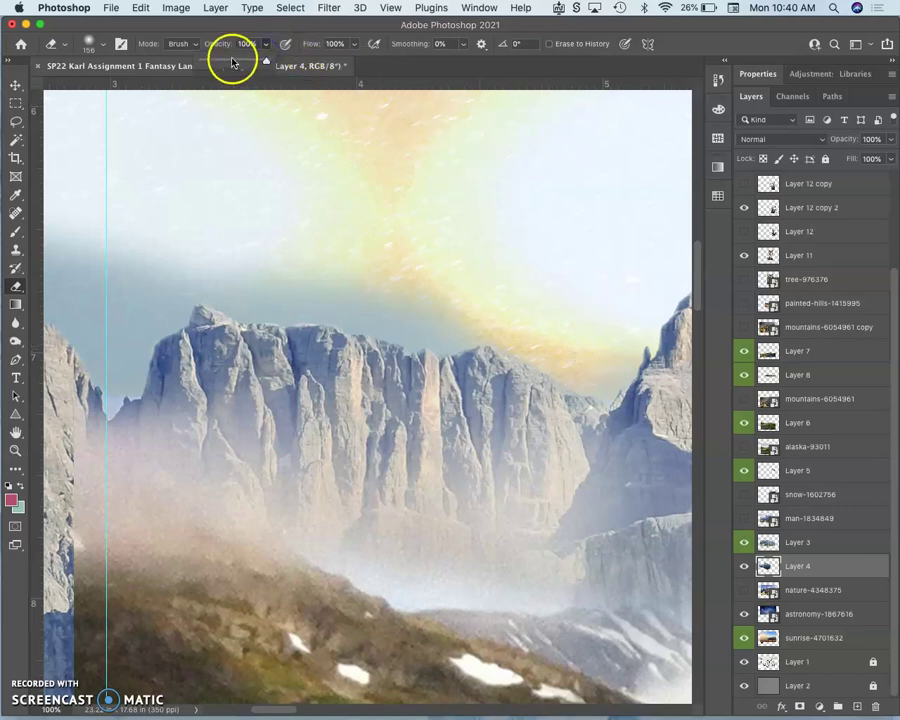
# Reduce the Eraser opacity to 47% and soften the remaining Layer 4 haze above the flat ridge and the cliff beside it
pyautogui.moveTo(528, 315)
pyautogui.mouseDown()
pyautogui.moveTo(327, 315)
pyautogui.moveTo(197, 295)
pyautogui.moveTo(77, 257)
pyautogui.moveTo(93, 289)
pyautogui.moveTo(79, 313)
pyautogui.moveTo(47, 323)
pyautogui.moveTo(64, 290)
pyautogui.moveTo(141, 244)
pyautogui.moveTo(181, 240)
pyautogui.moveTo(33, 337)
pyautogui.mouseUp()
pyautogui.press('super+z')
pyautogui.click(120, 280)
pyautogui.hscroll(-5, 120, 280)
pyautogui.click(245, 233)
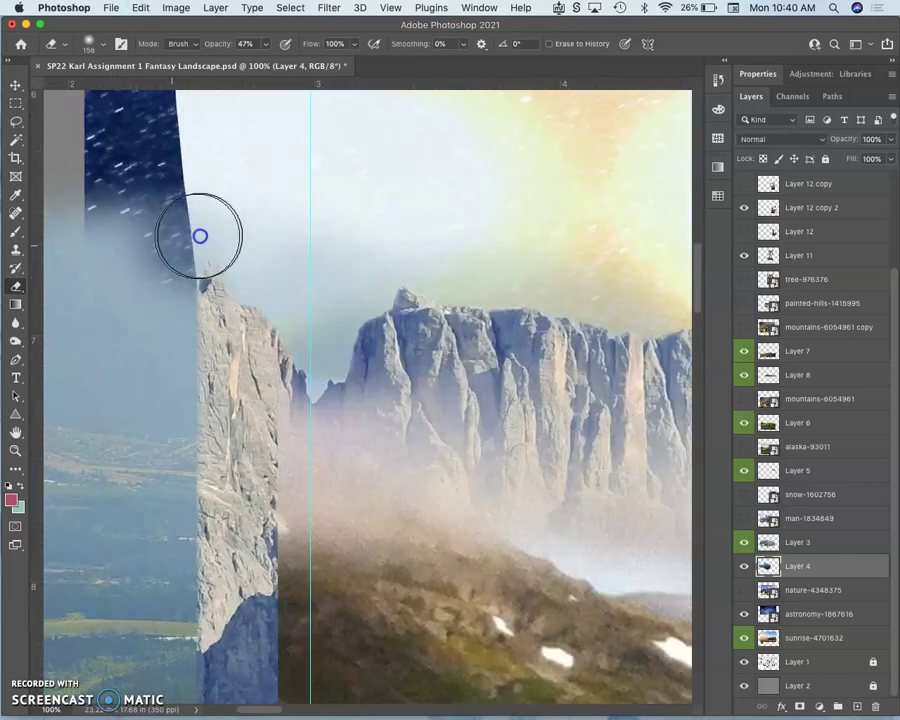
pyautogui.click(438, 236)
# Try to erase the cloud bank behind the ridge at the foot of the tall peak while Layer 4 is active
pyautogui.hscroll(5, 444, 244)
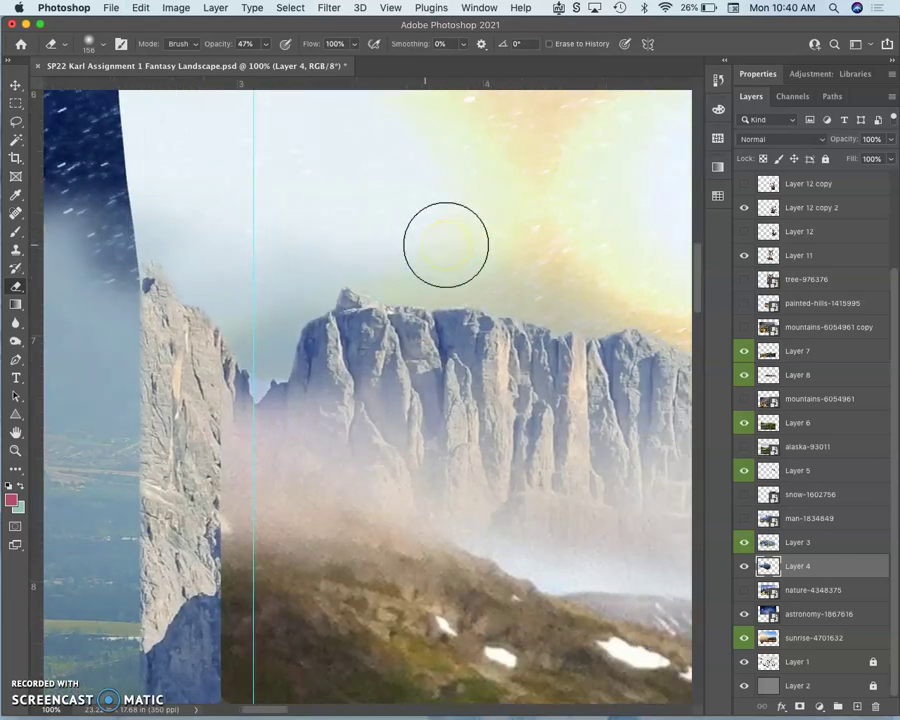
pyautogui.hscroll(12, 446, 244)
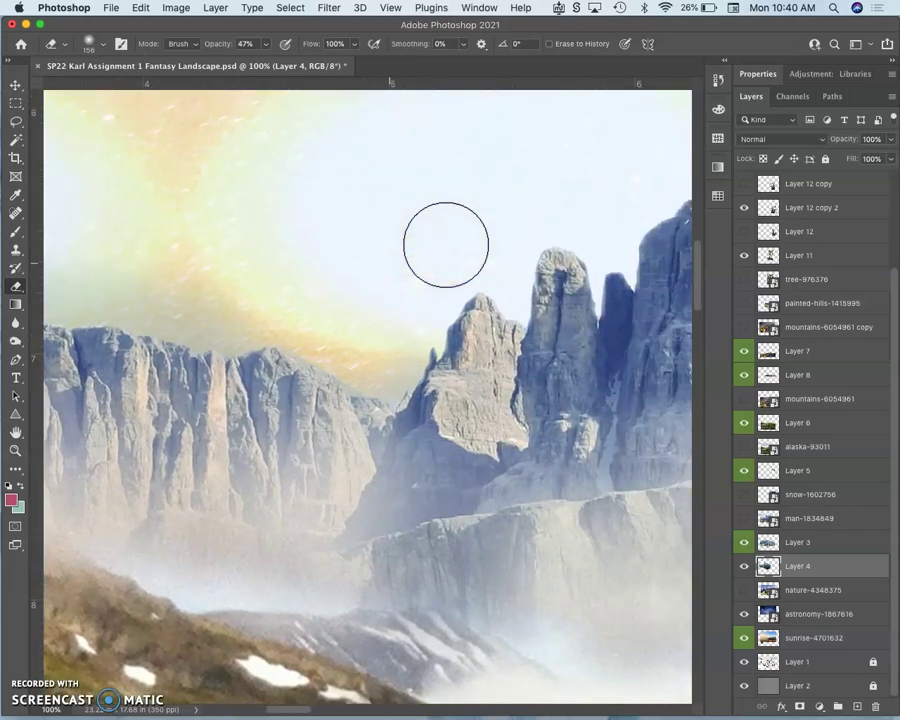
pyautogui.hscroll(14, 445, 244)
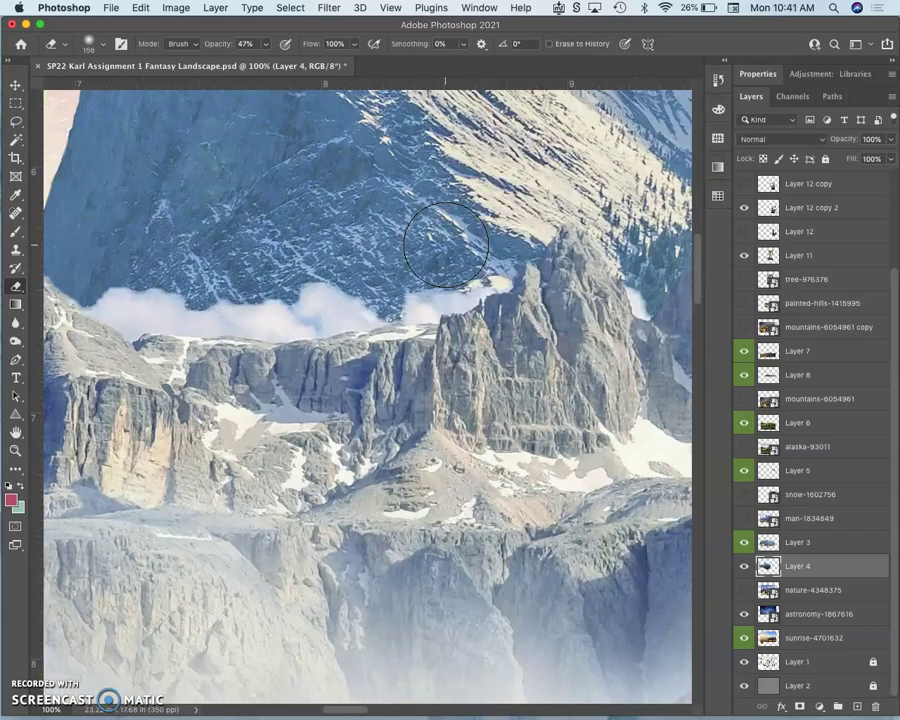
pyautogui.hscroll(5, 445, 244)
pyautogui.hscroll(-7, 435, 235)
pyautogui.click(310, 288)
pyautogui.click(19, 141)
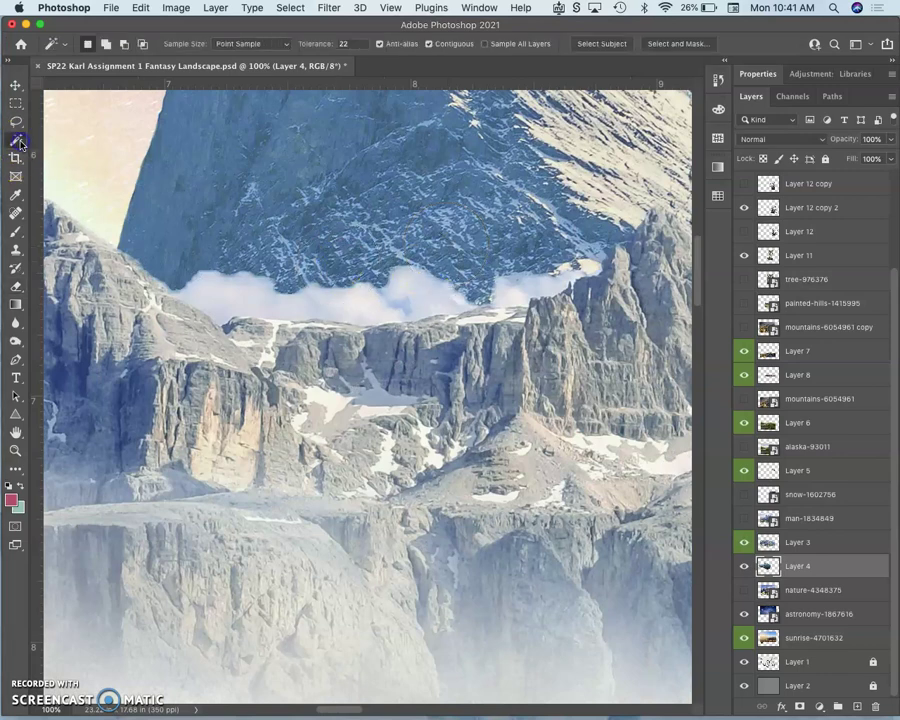
pyautogui.click(15, 286)
pyautogui.moveTo(178, 270)
pyautogui.mouseDown()
pyautogui.moveTo(249, 267)
pyautogui.moveTo(232, 270)
pyautogui.moveTo(236, 277)
pyautogui.mouseUp()
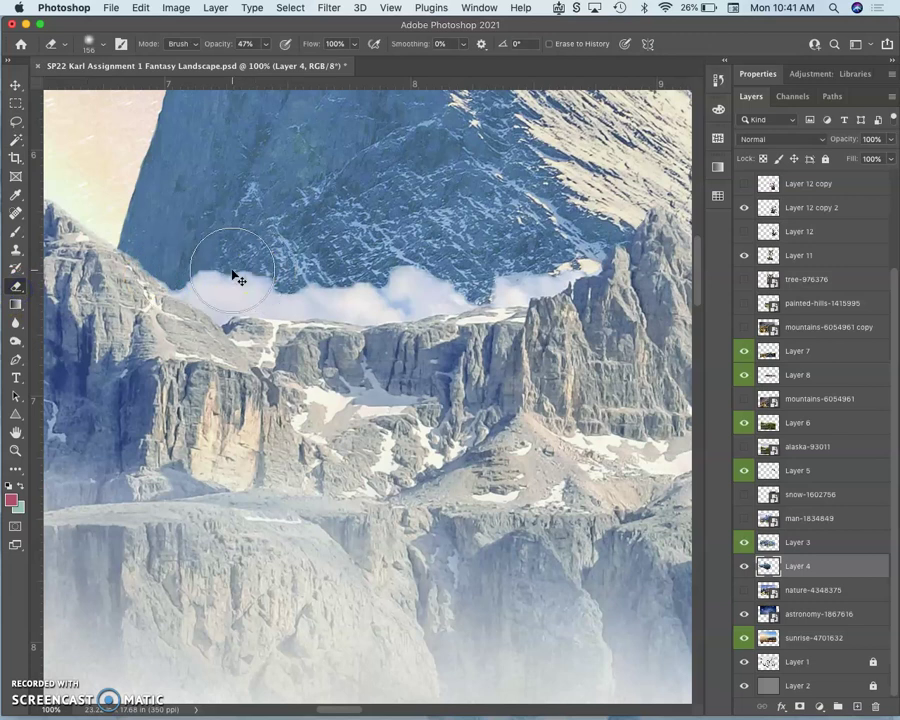
# Lock all attributes of Layer 4 to protect it from further edits
pyautogui.click(828, 543)
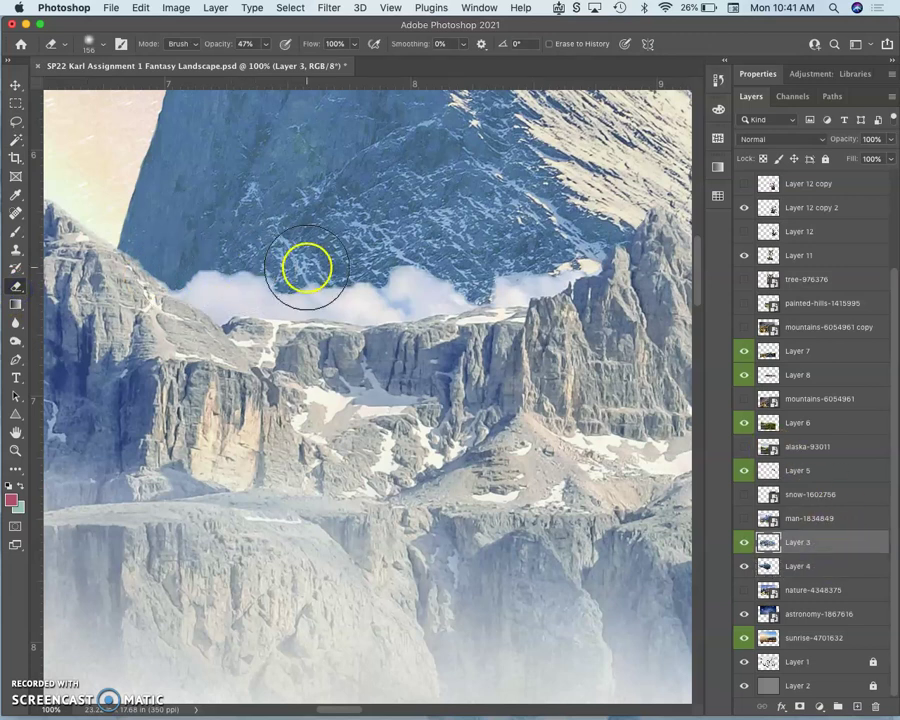
pyautogui.click(812, 566)
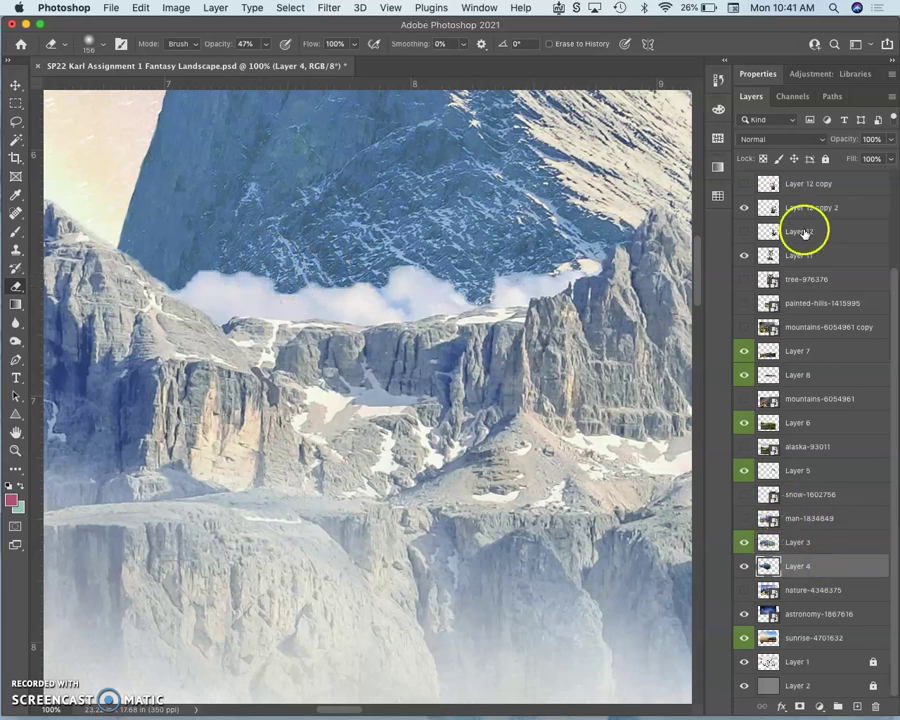
pyautogui.click(825, 159)
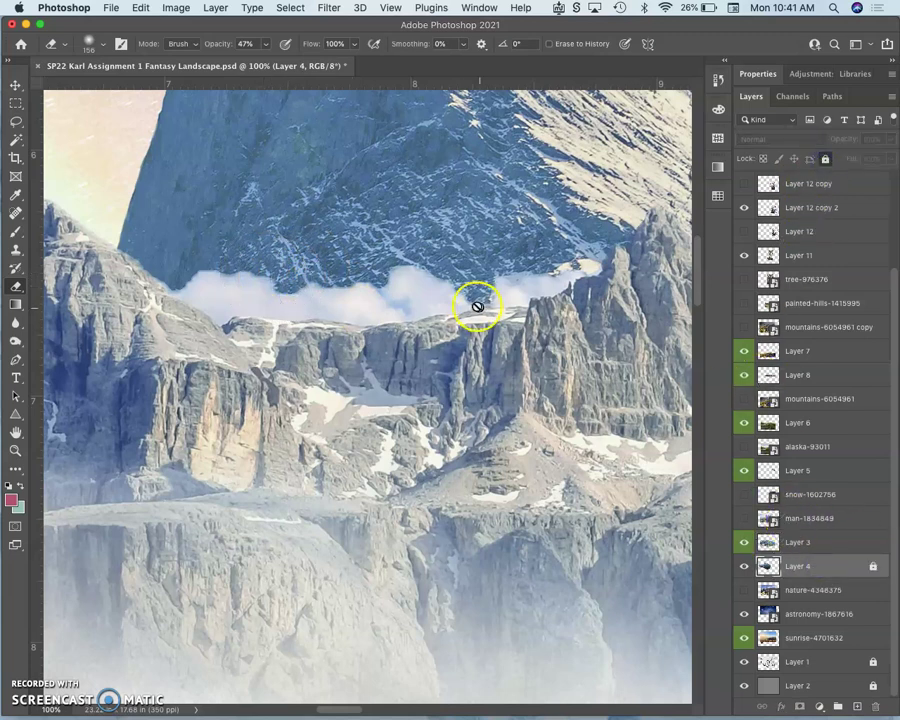
# On Layer 3, fade the hard-edged cloud bank at the foot of the tall peak with soft Eraser dabs at 47% opacity
pyautogui.click(820, 544)
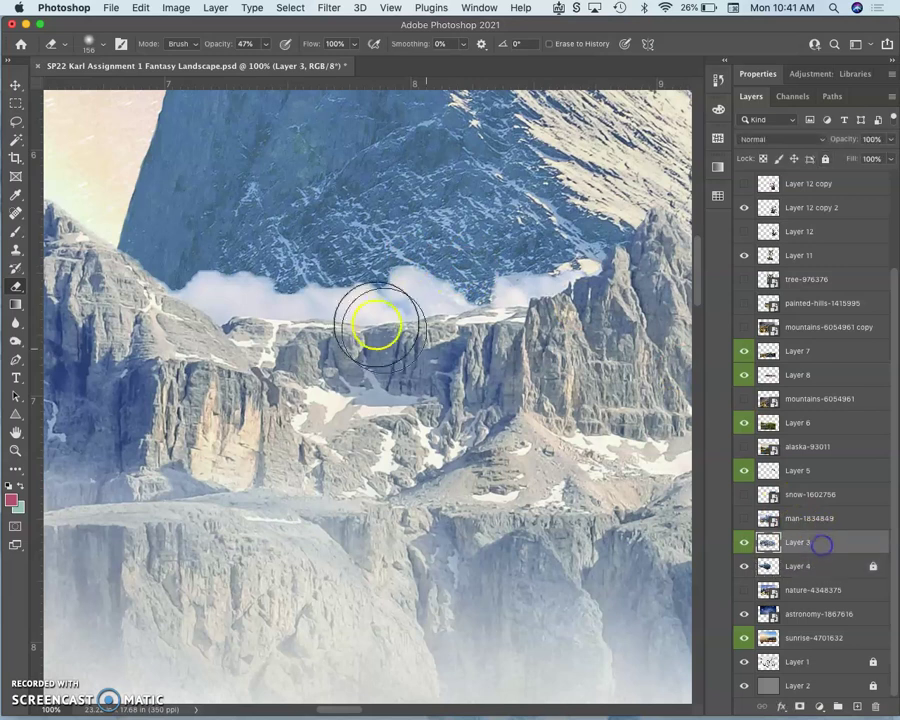
pyautogui.moveTo(270, 276); pyautogui.dragTo(203, 259)
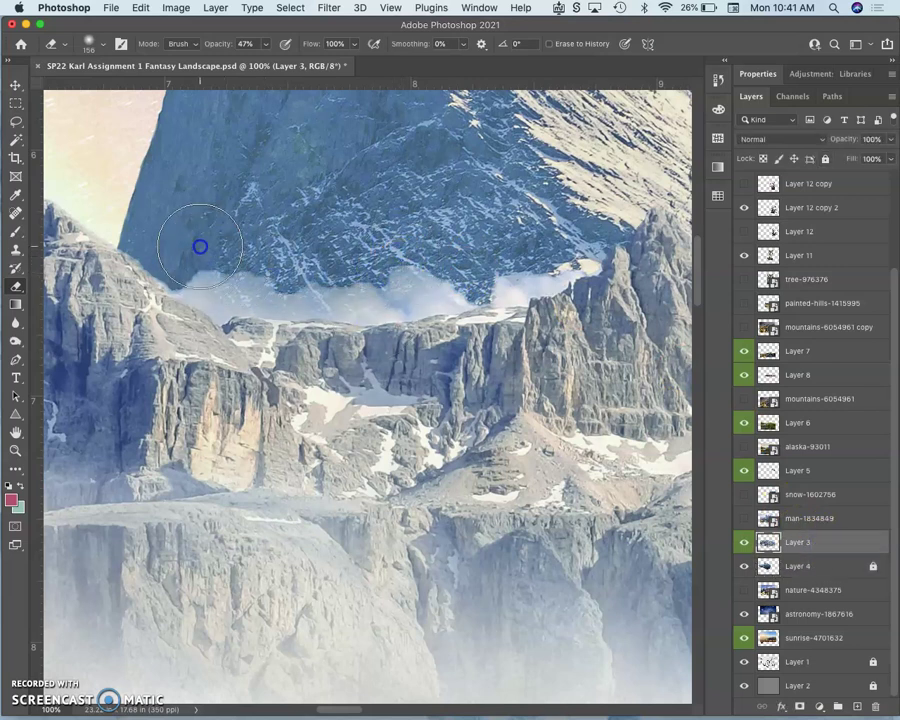
pyautogui.click(272, 248)
pyautogui.click(331, 251)
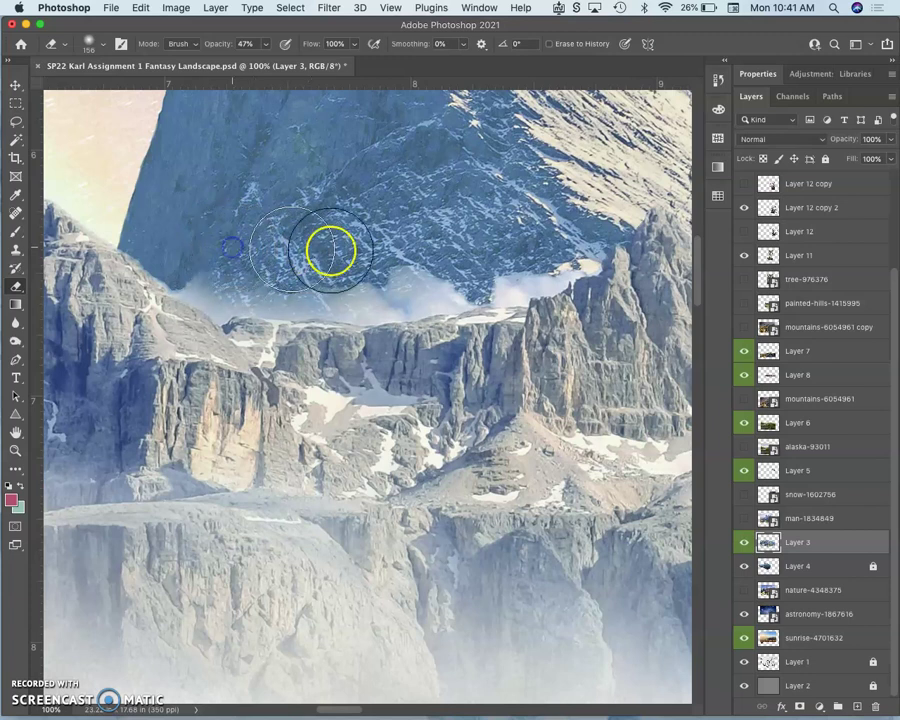
pyautogui.rightClick(400, 251)
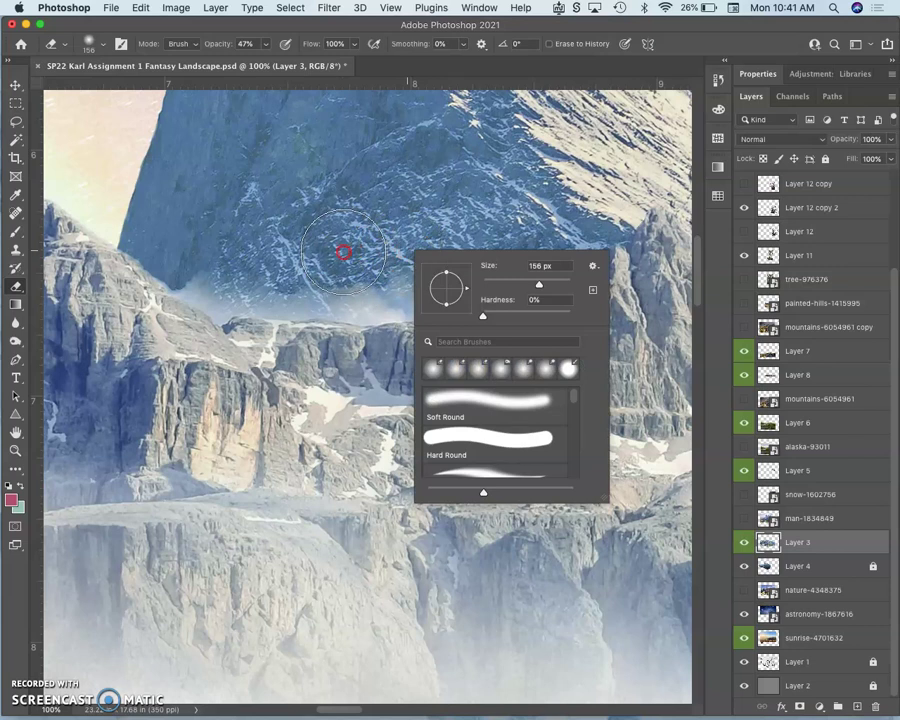
pyautogui.click(277, 251)
pyautogui.click(460, 253)
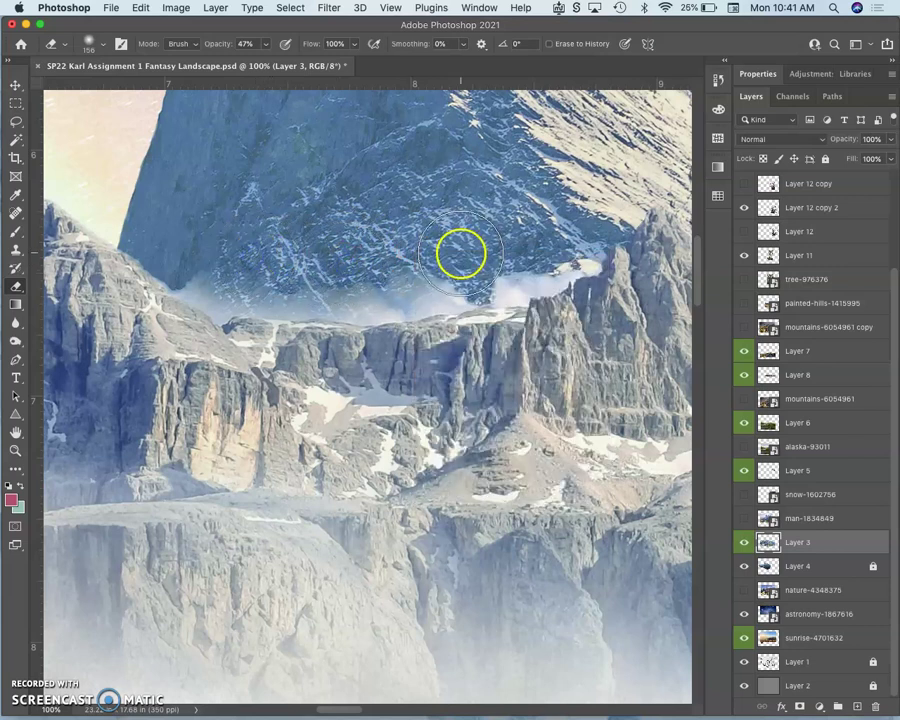
pyautogui.click(550, 232)
pyautogui.click(394, 245)
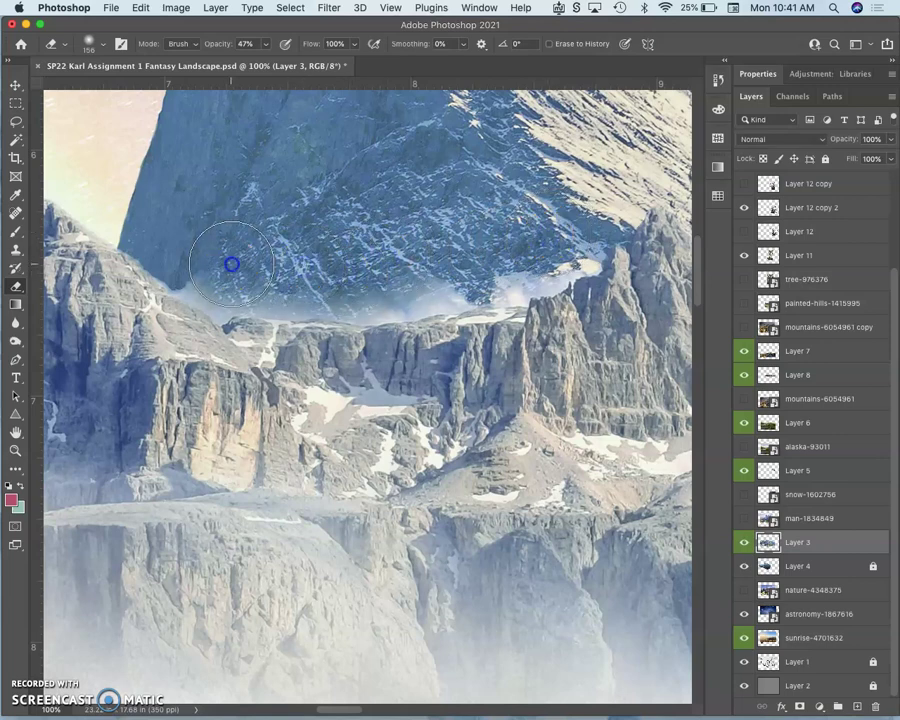
pyautogui.click(358, 209)
pyautogui.hscroll(5, 358, 208)
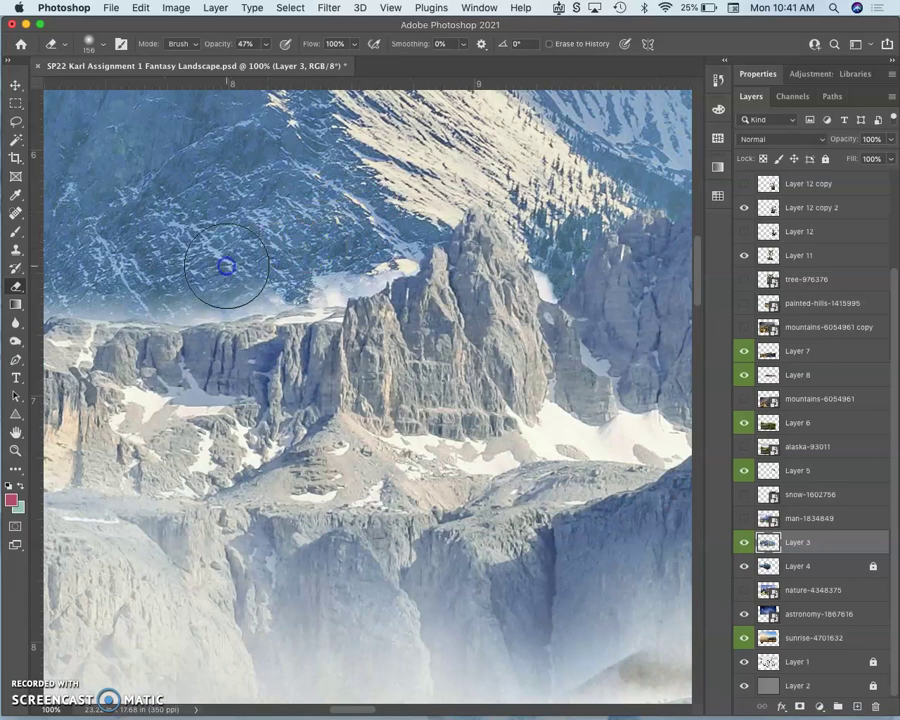
pyautogui.click(396, 205)
# Soften the upper edge of the Layer 3 clouds below the smaller peak, towards the tree, with the Eraser at 47% opacity
pyautogui.hscroll(10, 396, 205)
pyautogui.scroll(4, 396, 205)
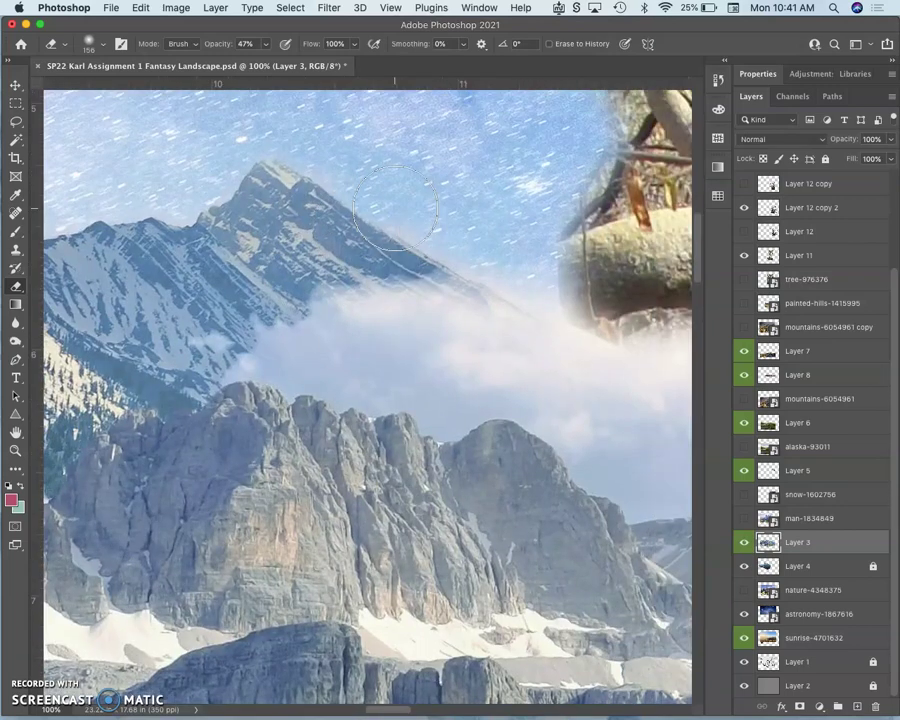
pyautogui.click(336, 283)
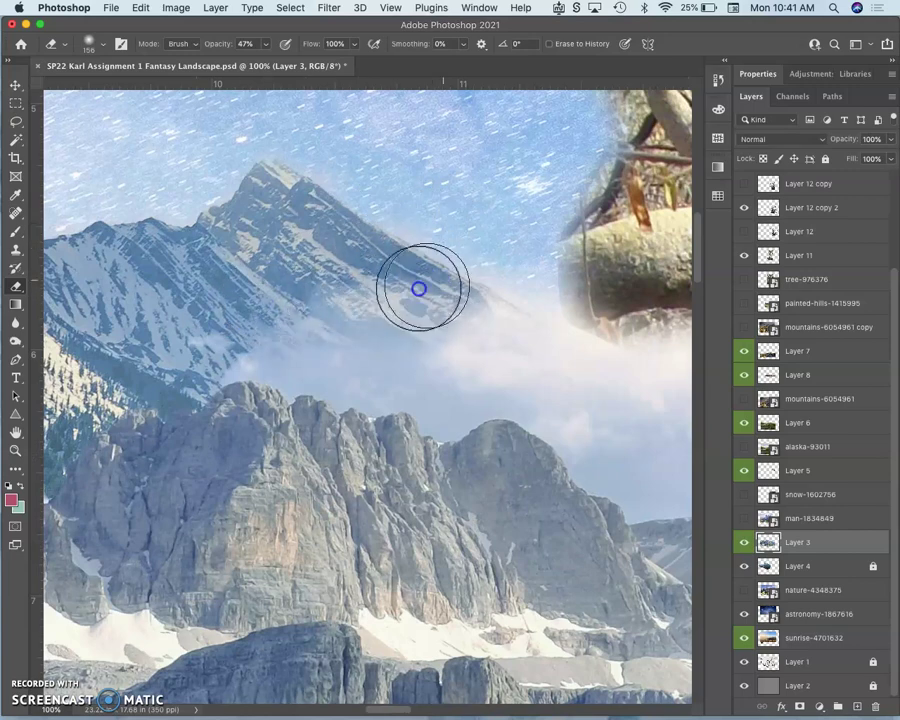
pyautogui.hscroll(5, 503, 253)
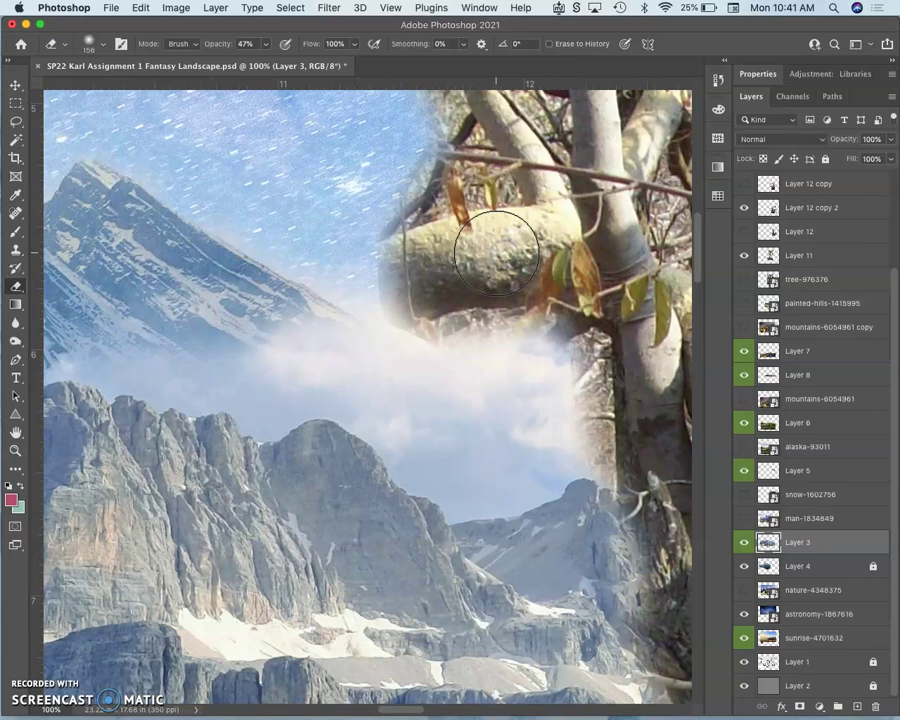
pyautogui.moveTo(413, 297)
pyautogui.mouseDown()
pyautogui.moveTo(381, 308)
pyautogui.moveTo(411, 288)
pyautogui.moveTo(367, 286)
pyautogui.moveTo(396, 273)
pyautogui.moveTo(384, 291)
pyautogui.moveTo(415, 277)
pyautogui.moveTo(386, 261)
pyautogui.mouseUp()
# Examine the rest of the composite past the trees, and review the blended mountains in the whole scene at 16.7% zoom
pyautogui.hscroll(12, 388, 262)
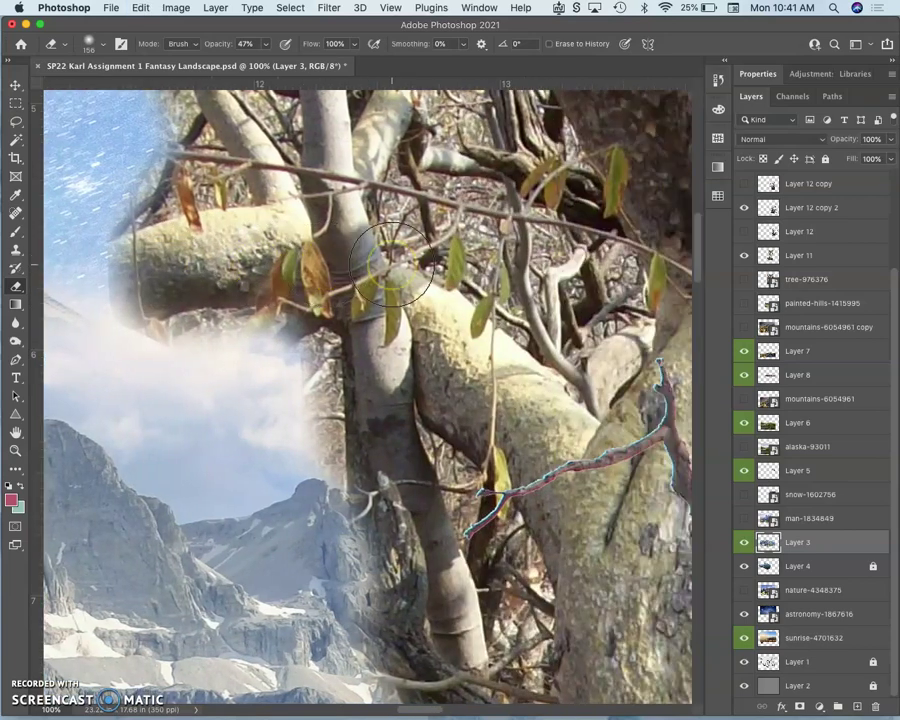
pyautogui.hscroll(20, 391, 264)
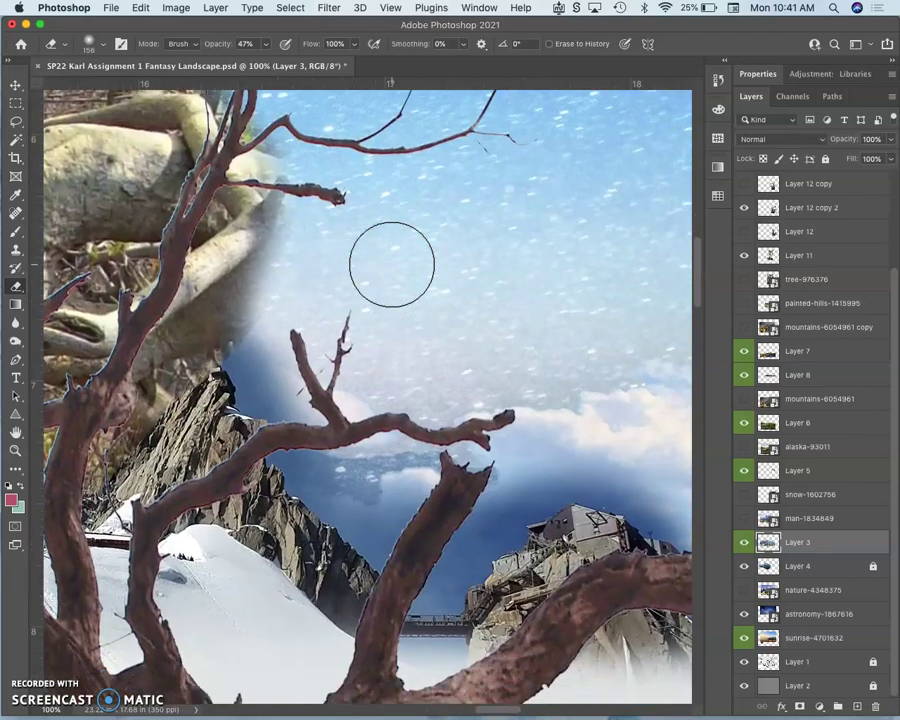
pyautogui.scroll(-3, 391, 264)
pyautogui.press('super+minus')
pyautogui.press('super+minus')
pyautogui.press('super+minus')
pyautogui.press('super+minus')
pyautogui.press('super+minus')
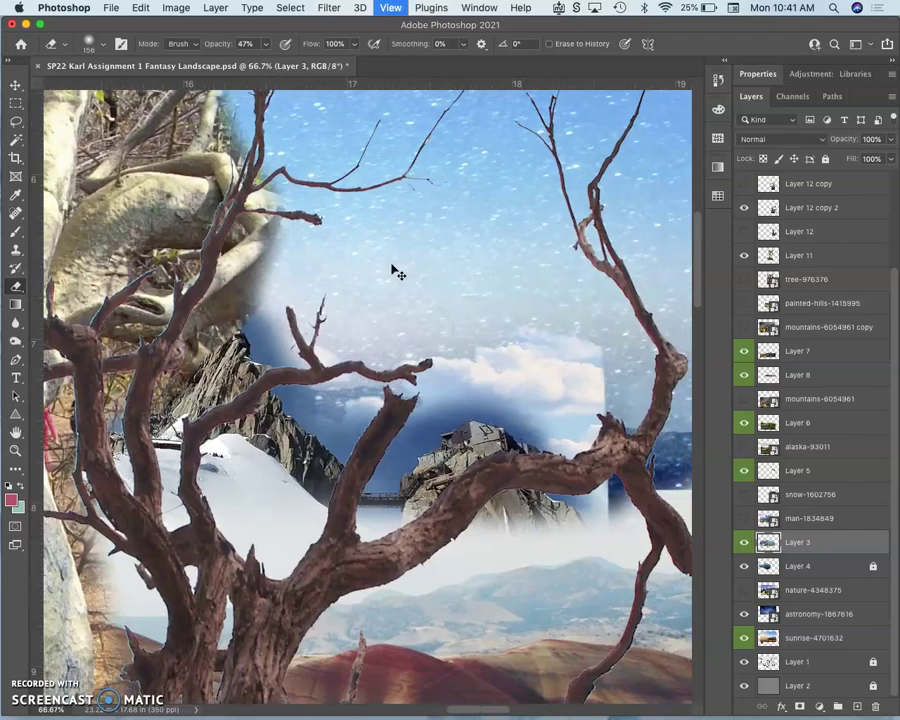
pyautogui.hscroll(-10, 395, 270)
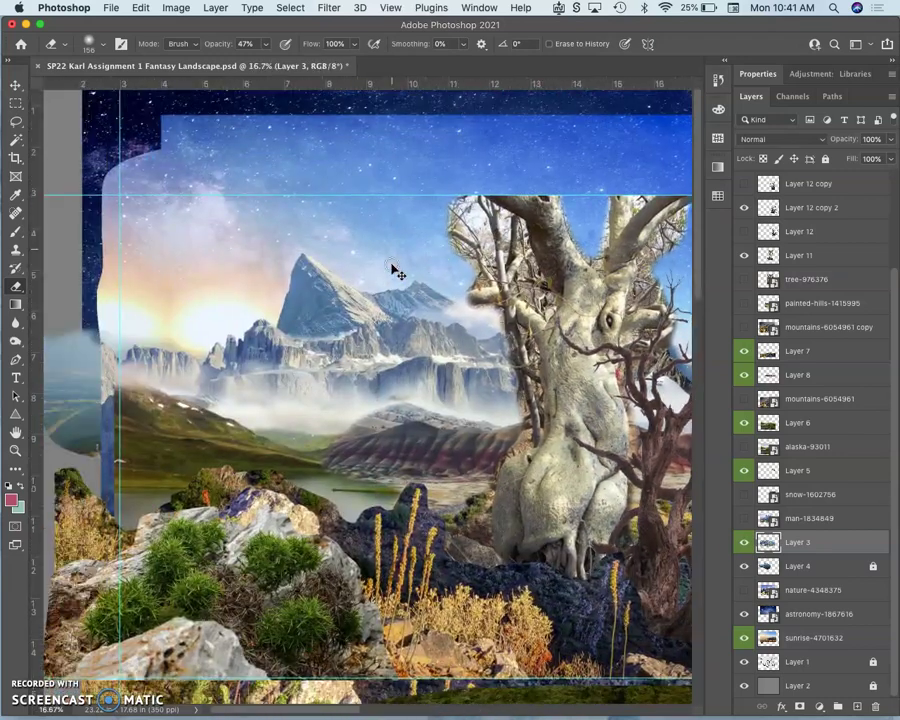
pyautogui.click(461, 238)
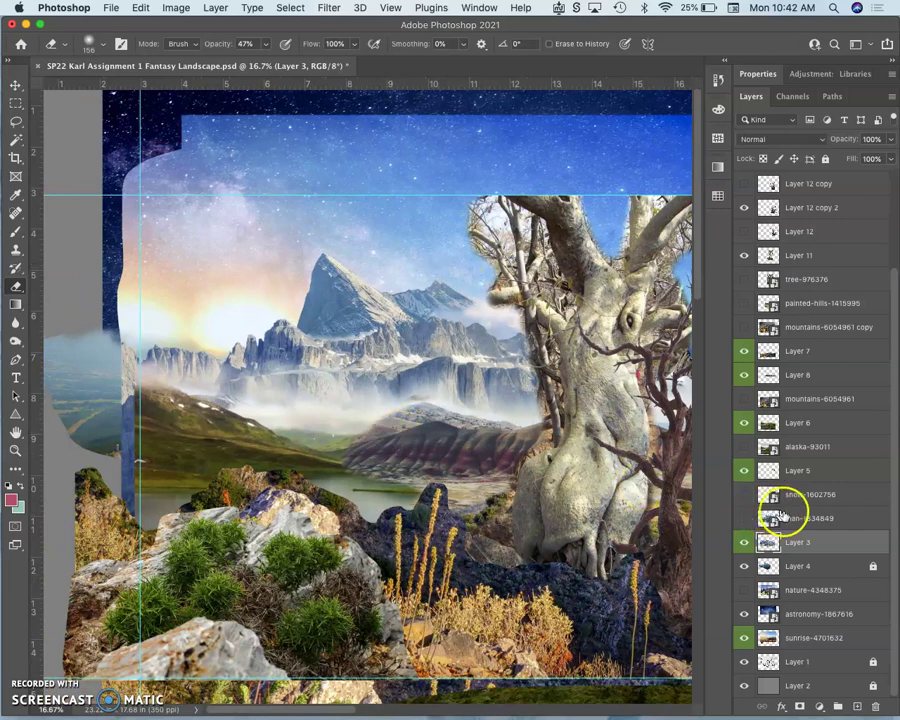
# Check Layer 3's contribution by hiding and showing it, and lock all of its attributes
pyautogui.click(744, 543)
pyautogui.click(744, 544)
pyautogui.click(810, 544)
pyautogui.click(825, 159)
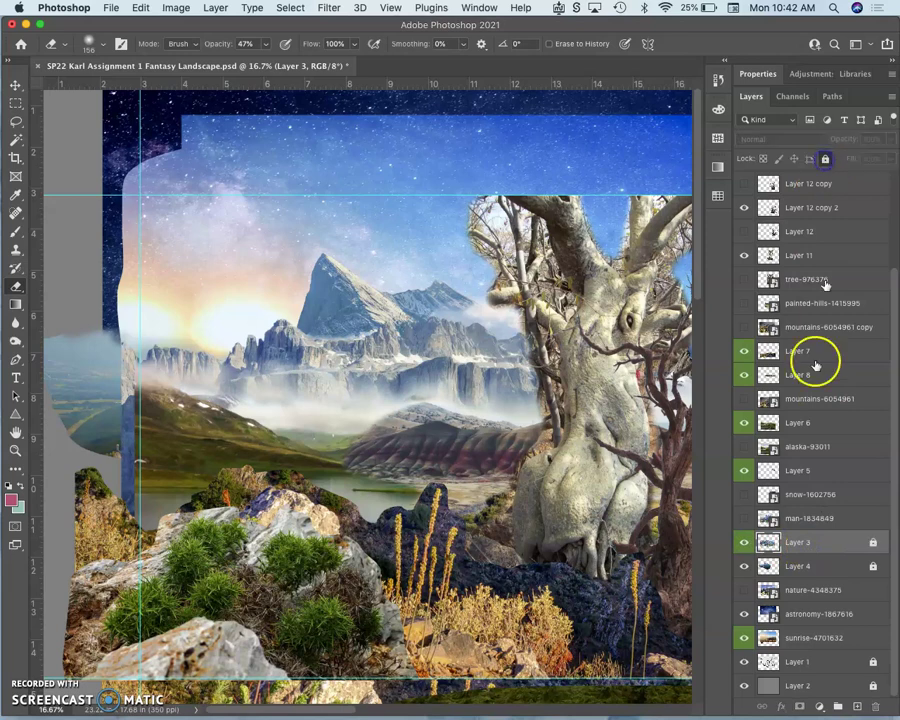
# Delete the unused hidden source layers man-1834849, snow-1602756 and nature-4348375
pyautogui.click(799, 518)
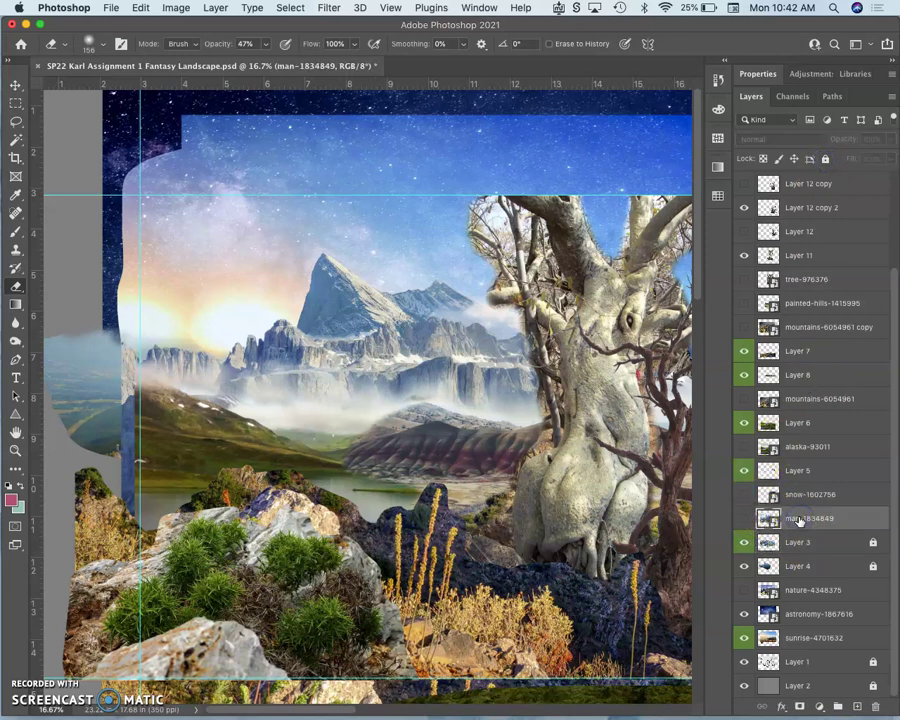
pyautogui.press('Delete')
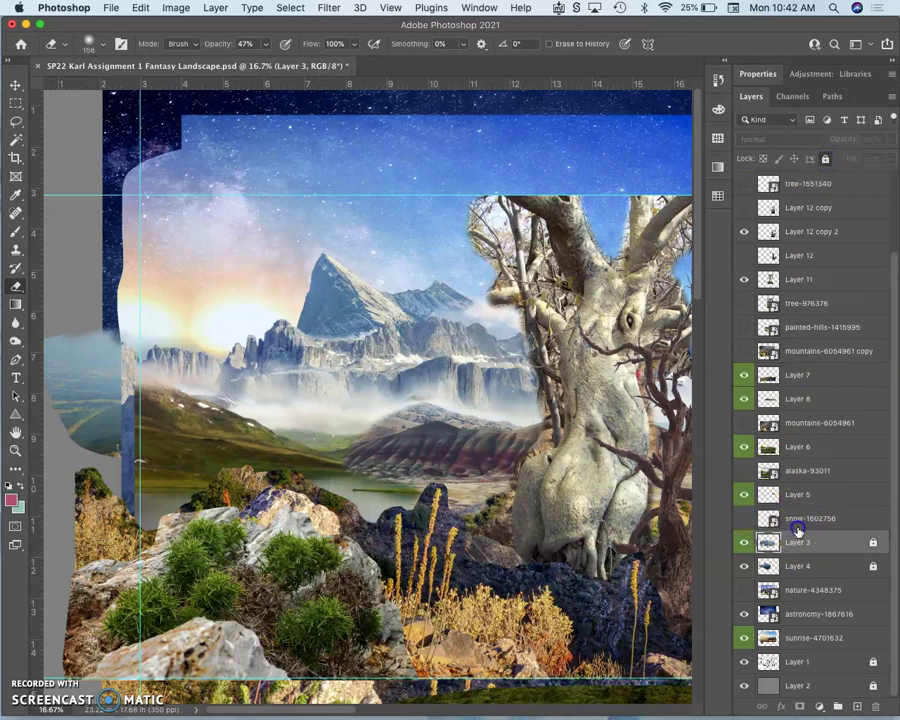
pyautogui.click(798, 520)
pyautogui.press('Delete')
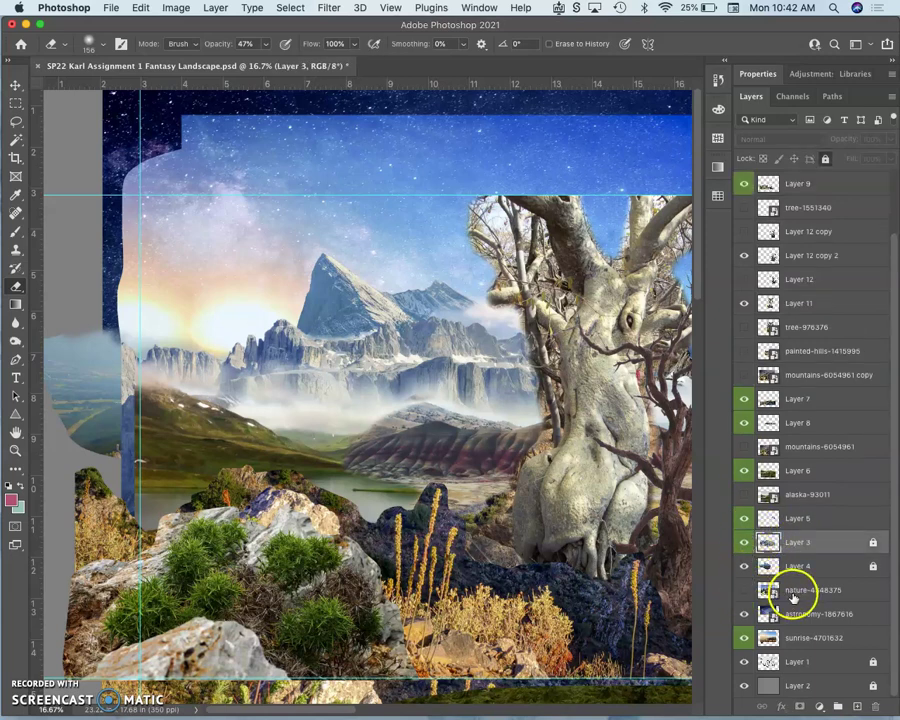
pyautogui.click(795, 594)
pyautogui.press('Delete')
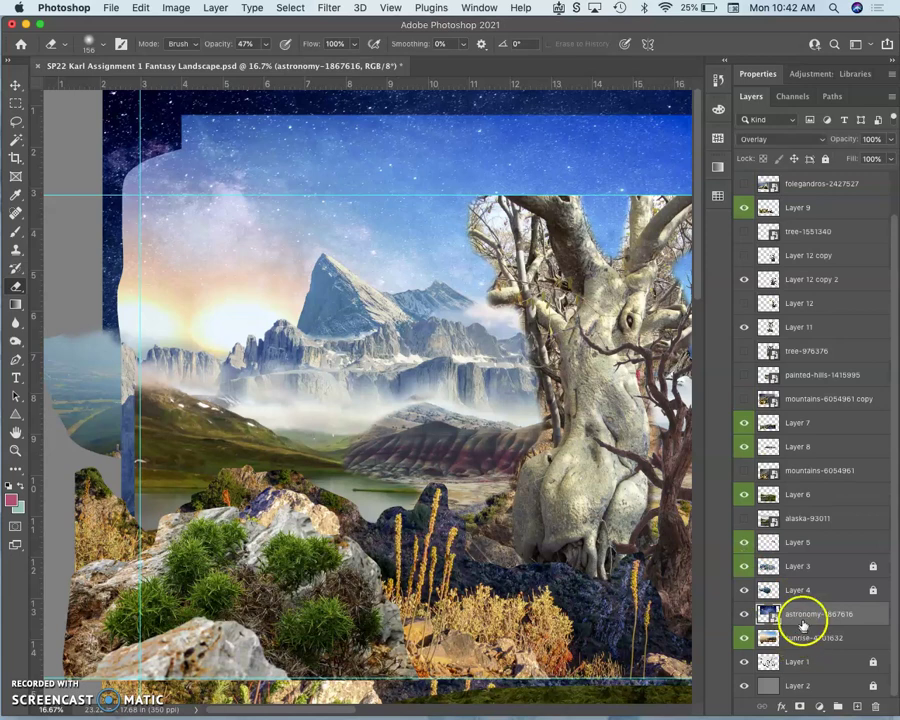
# Delete the unused hidden layers alaska-93011, mountains-6054961, mountains-6054961 copy, tree-976376 and painted-hills-1415995
pyautogui.click(793, 524)
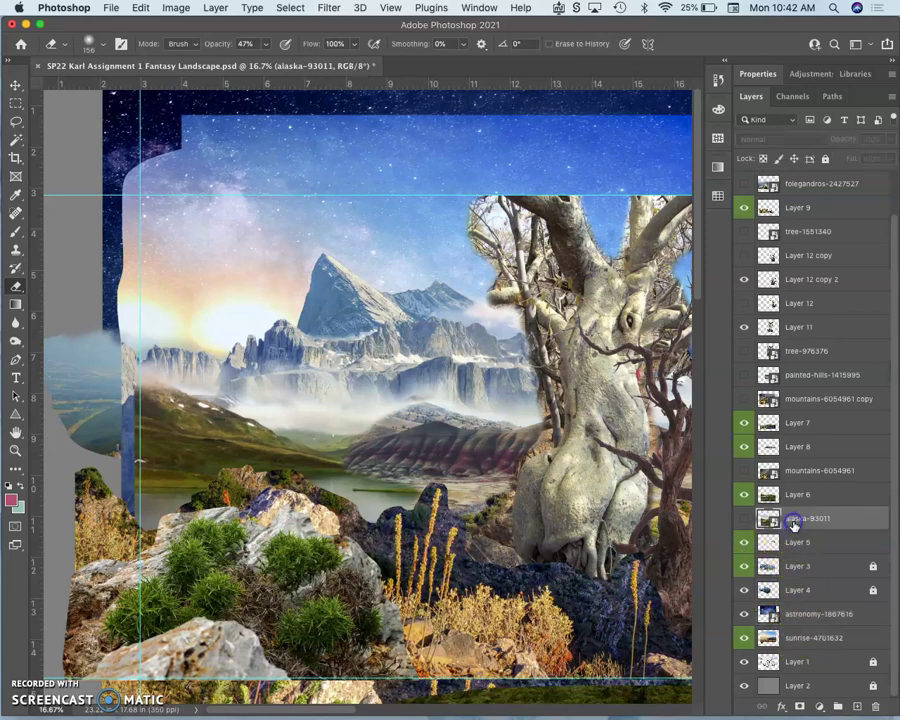
pyautogui.press('Delete')
pyautogui.click(775, 492)
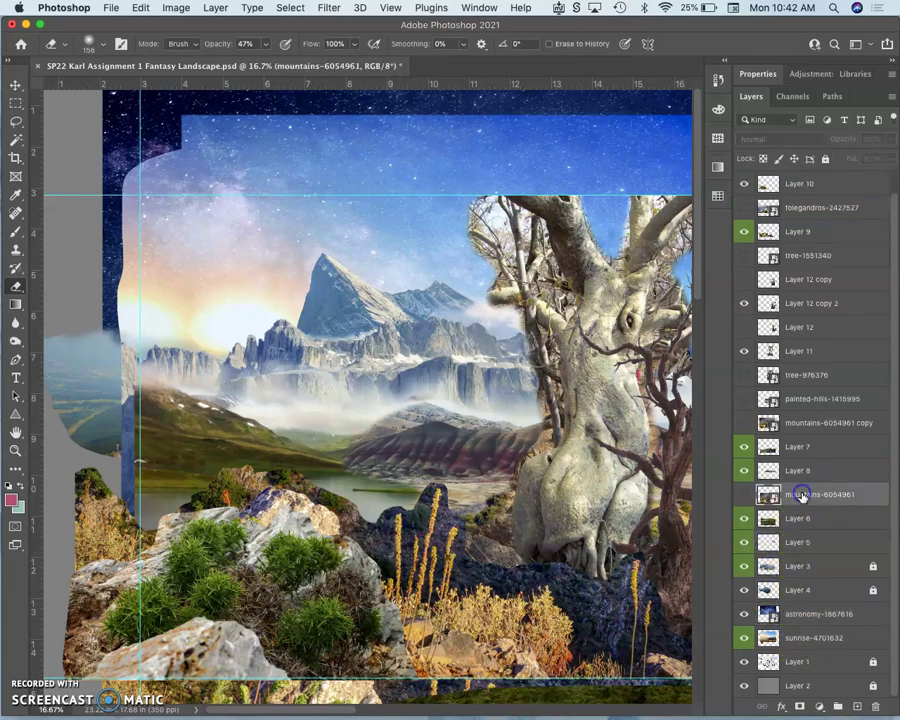
pyautogui.press('Delete')
pyautogui.click(794, 450)
pyautogui.press('Delete')
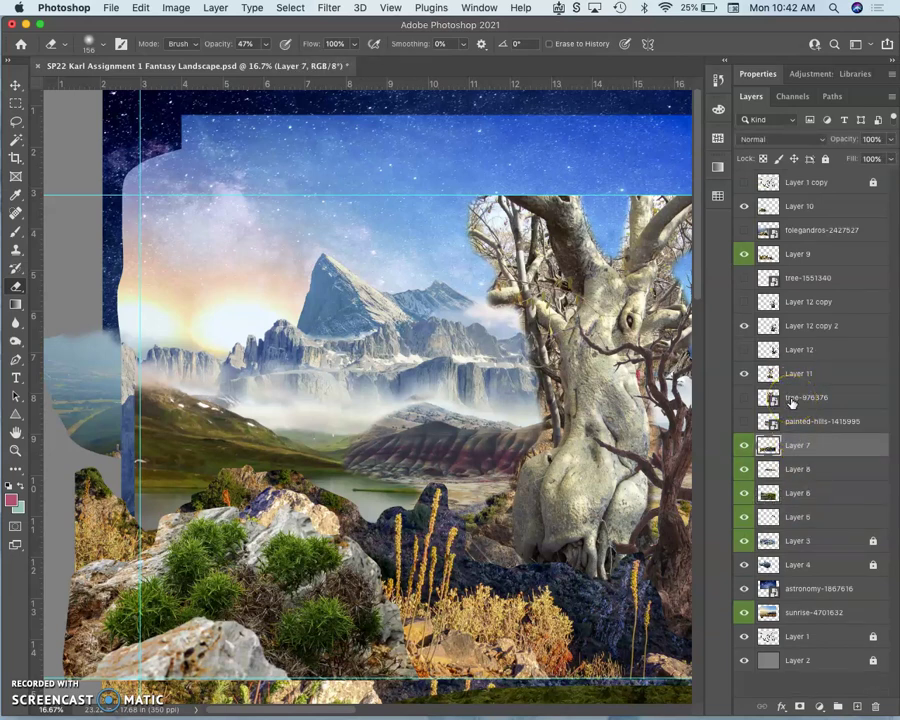
pyautogui.click(792, 403)
pyautogui.press('Delete')
pyautogui.press('Delete')
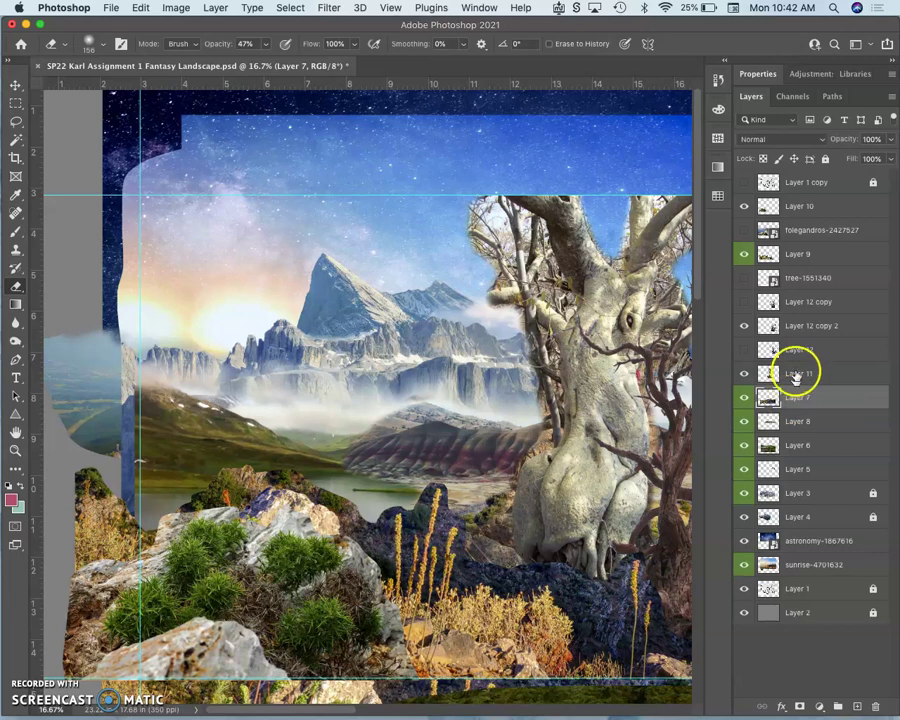
# Delete the hidden layers Layer 12, Layer 12 copy and tree-1551340
pyautogui.click(800, 349)
pyautogui.press('Delete')
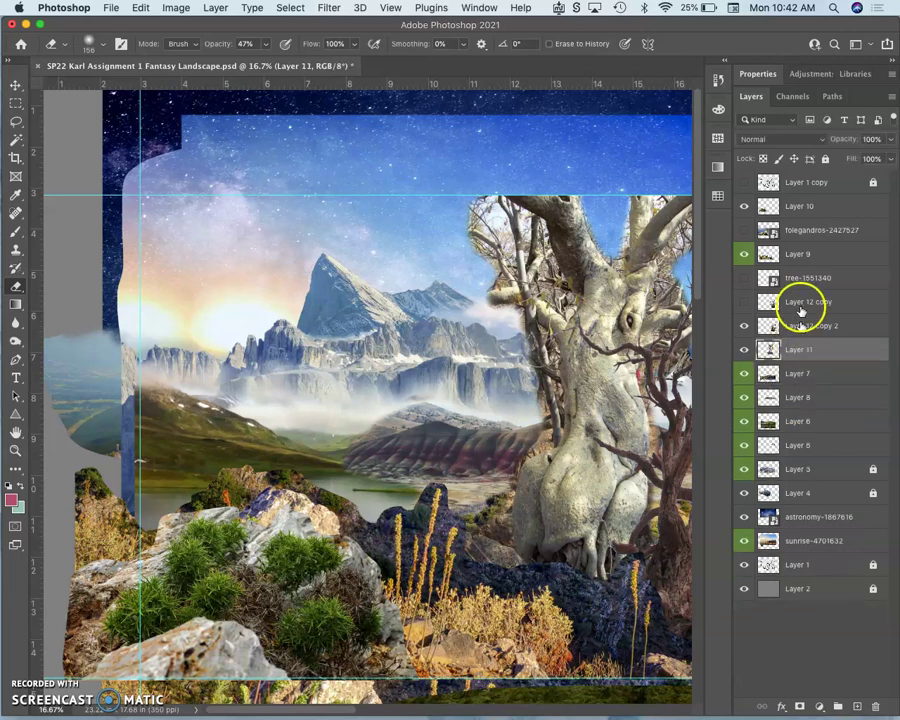
pyautogui.click(800, 305)
pyautogui.press('Delete')
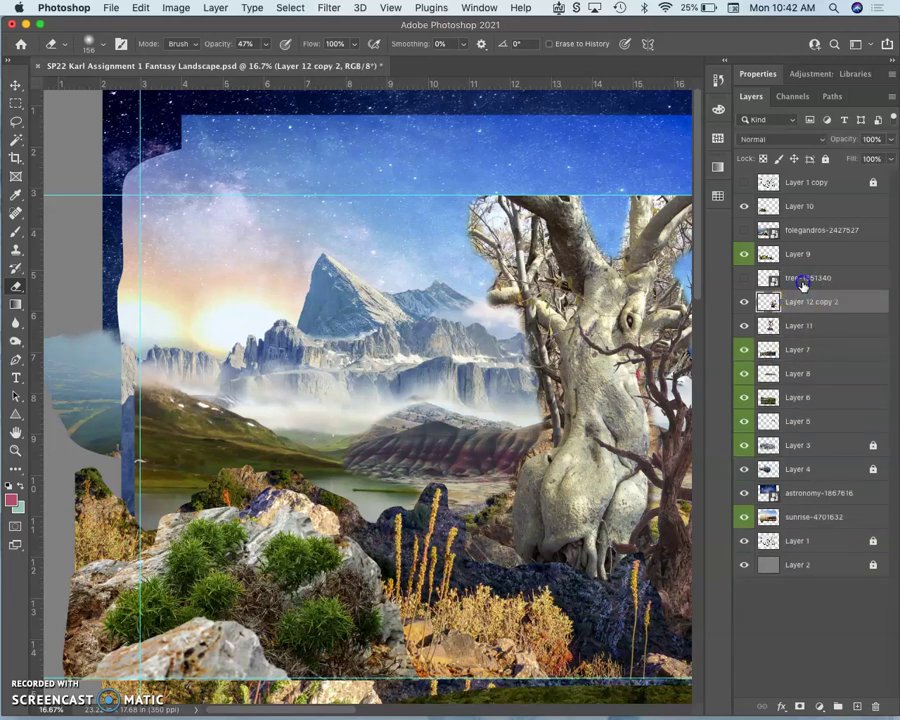
pyautogui.click(802, 280)
pyautogui.press('Delete')
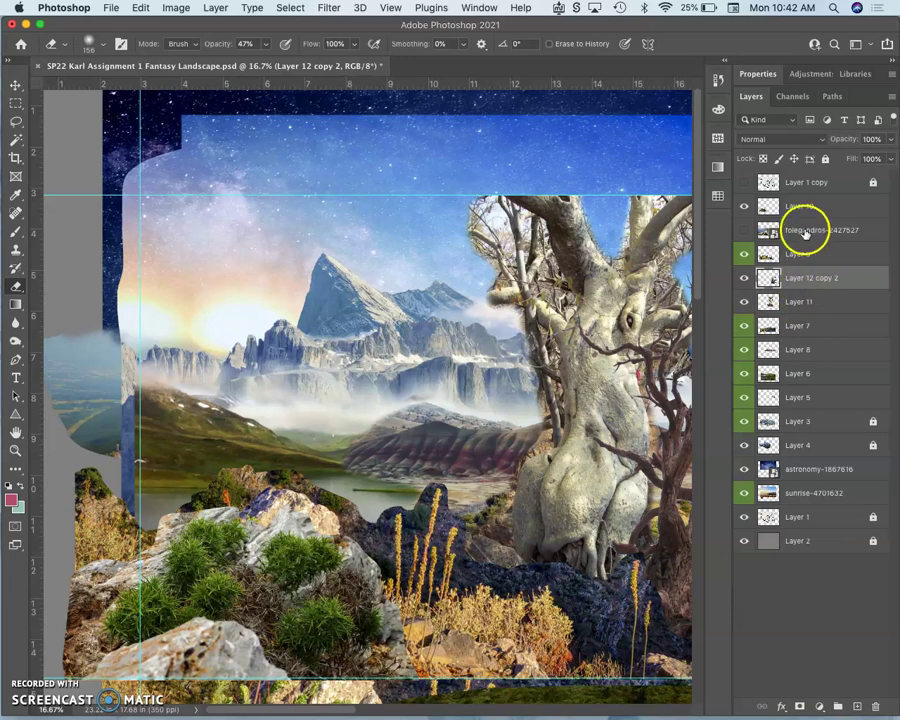
# Show and hide the folegandros-2427527 source photo to check what it contains, and delete that layer
pyautogui.click(744, 231)
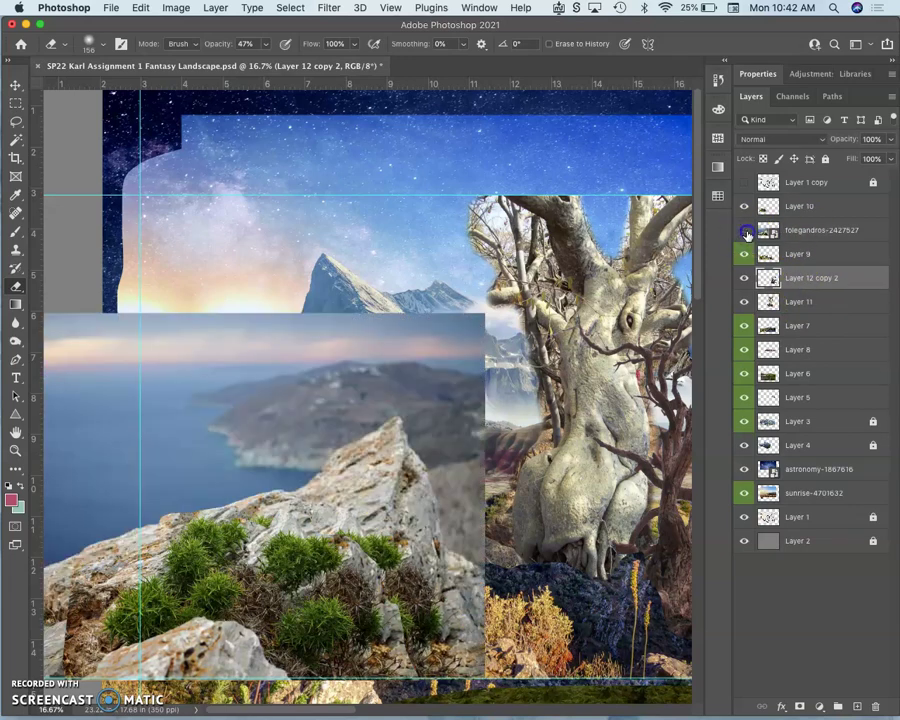
pyautogui.click(745, 232)
pyautogui.click(801, 237)
pyautogui.press('Delete')
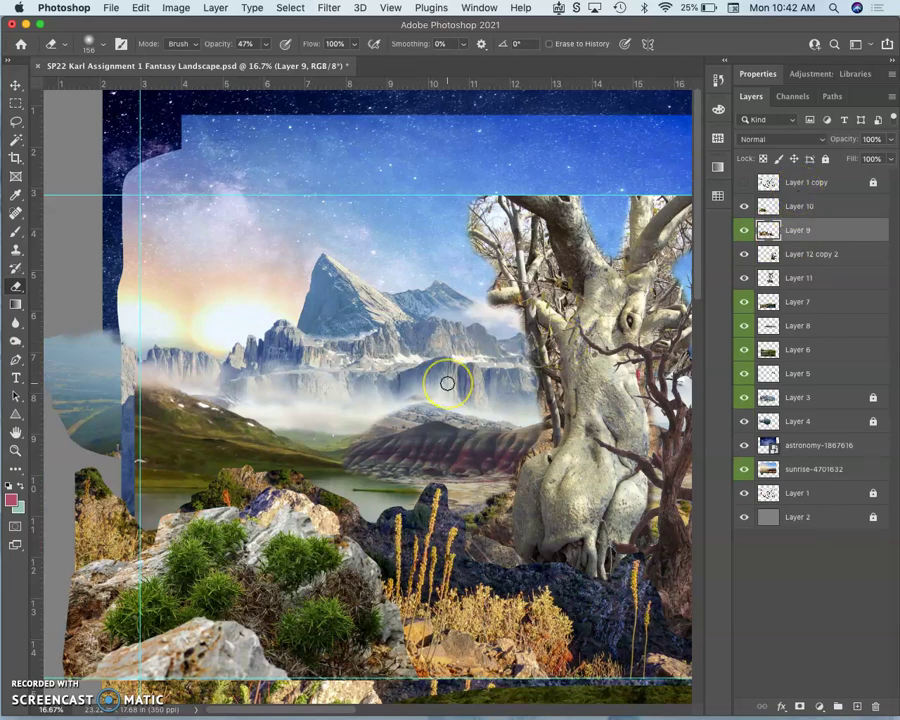
# Start transforming the sunrise-4701632 layer and scale it proportionally to 98.04%, bringing its left edge in towards the vertical guide
pyautogui.scroll(2, 447, 385)
pyautogui.scroll(-3, 447, 385)
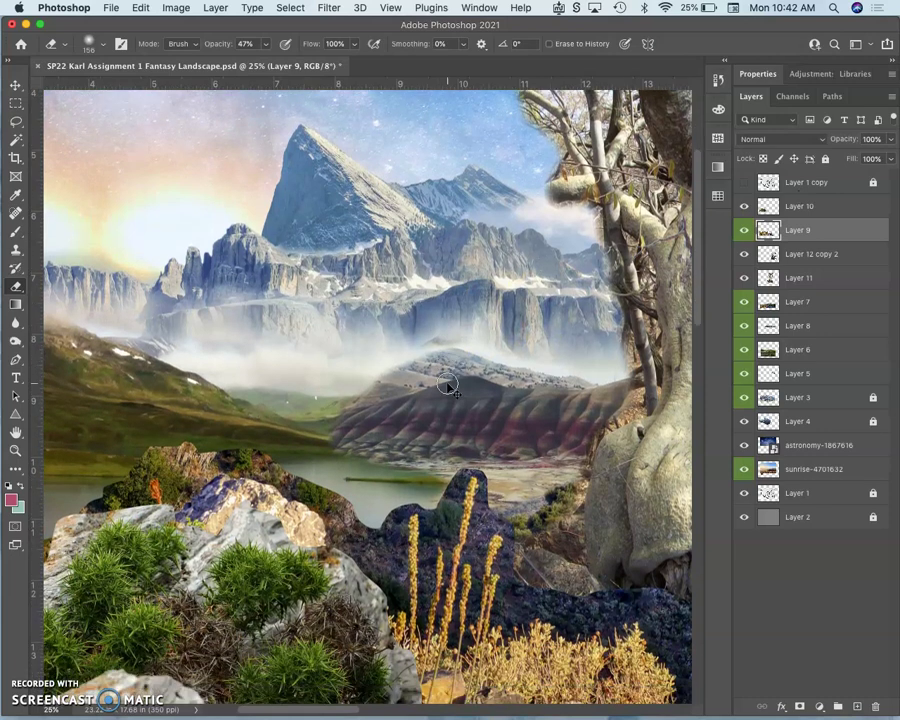
pyautogui.hscroll(-4, 447, 385)
pyautogui.hscroll(1, 447, 385)
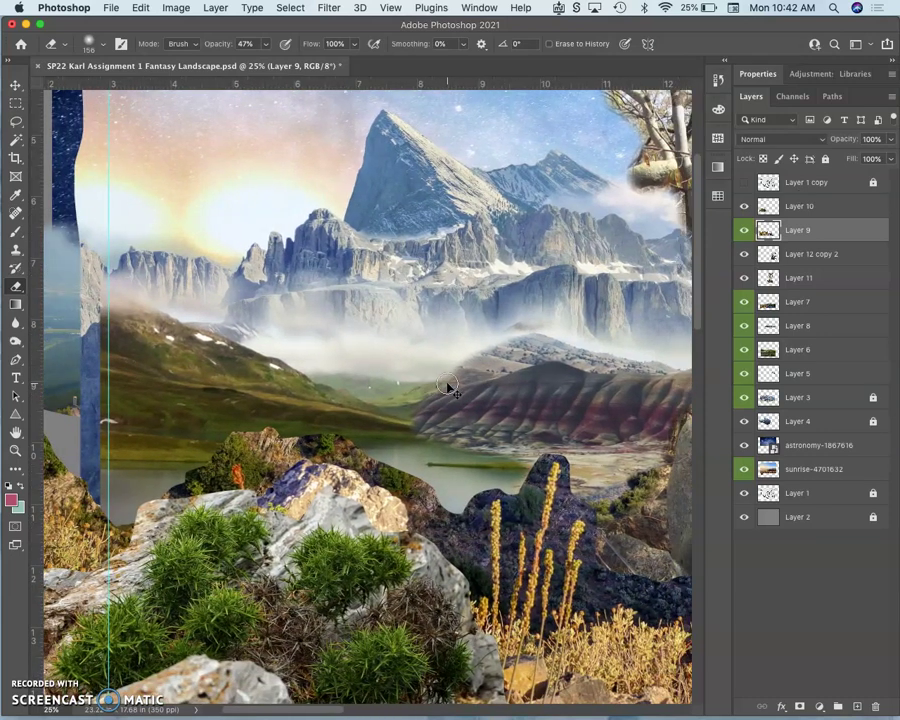
pyautogui.hscroll(3, 473, 378)
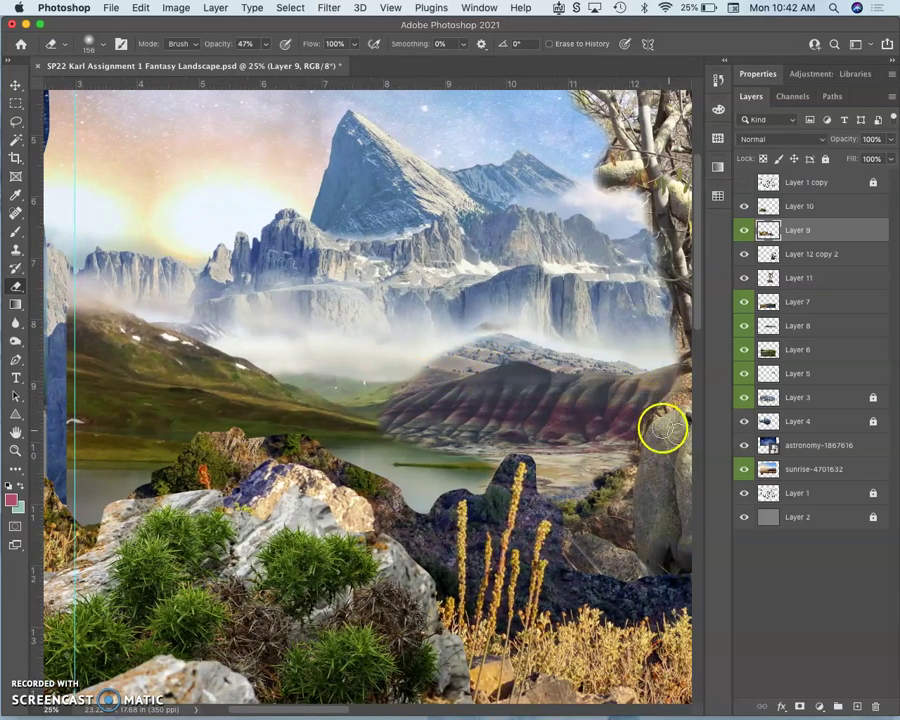
pyautogui.click(796, 467)
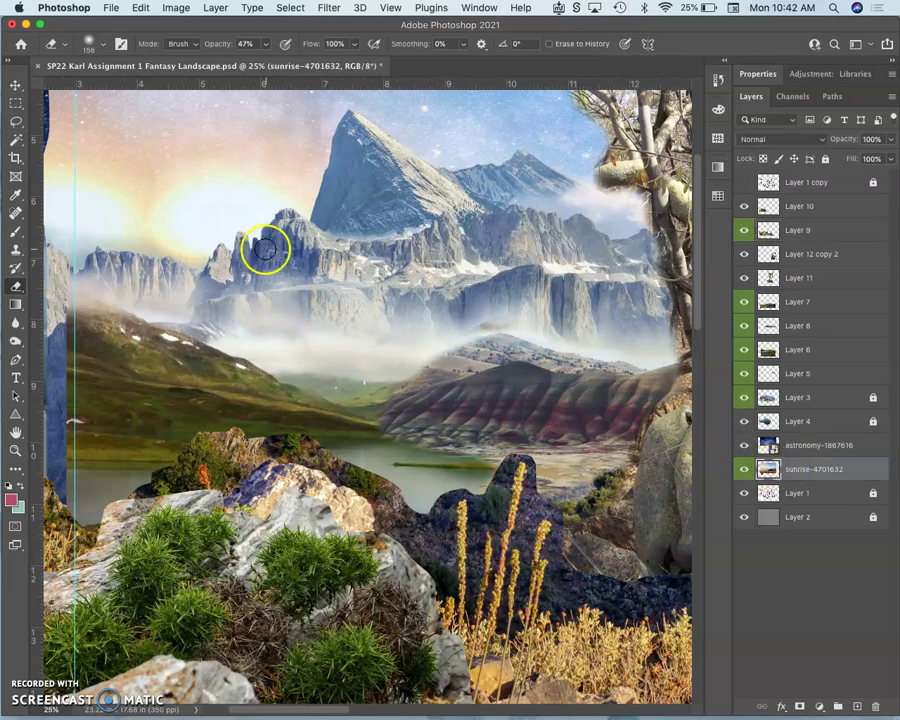
pyautogui.press('super+t')
pyautogui.hscroll(-3, 148, 227)
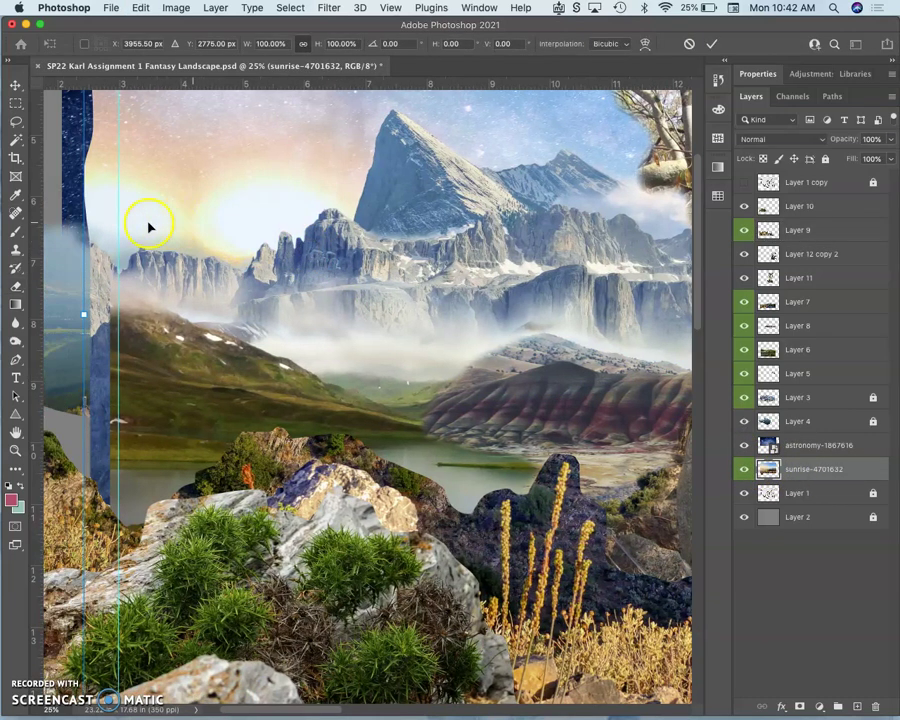
pyautogui.moveTo(87, 314); pyautogui.dragTo(108, 315)
pyautogui.scroll(5, 197, 315)
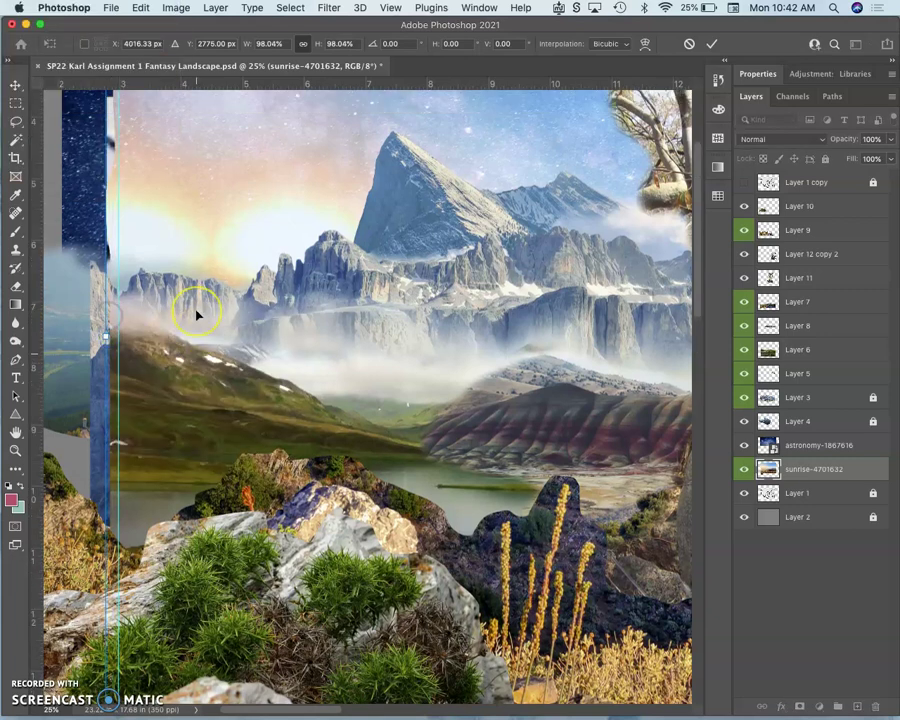
# Scale the sunrise layer down to 93.43% from its right edge, check its coverage within the guides, and apply the transform
pyautogui.hscroll(10, 197, 315)
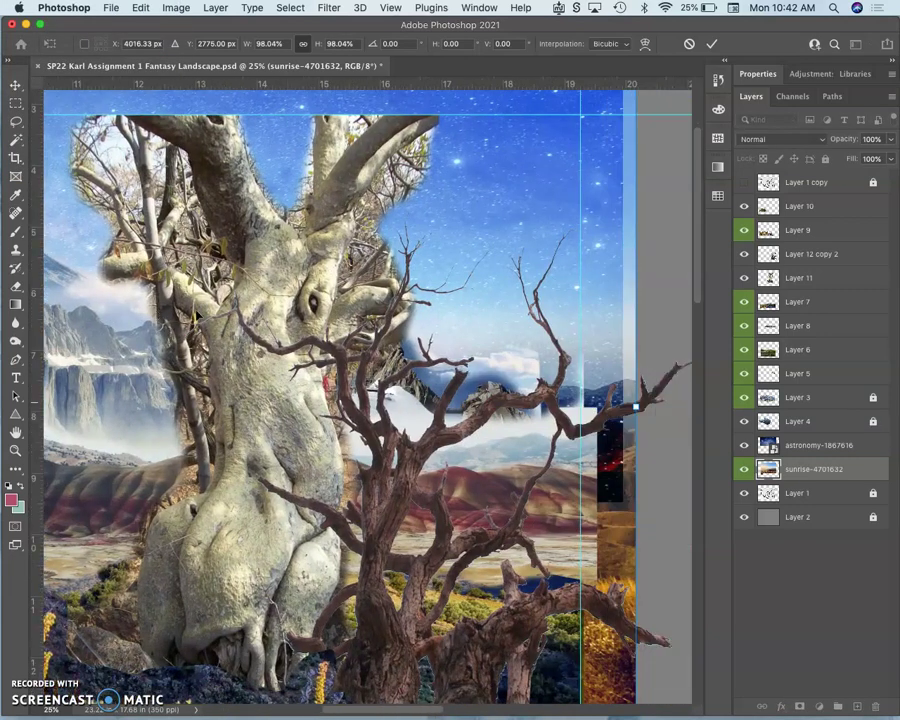
pyautogui.moveTo(573, 405); pyautogui.dragTo(522, 406)
pyautogui.hscroll(-10, 441, 429)
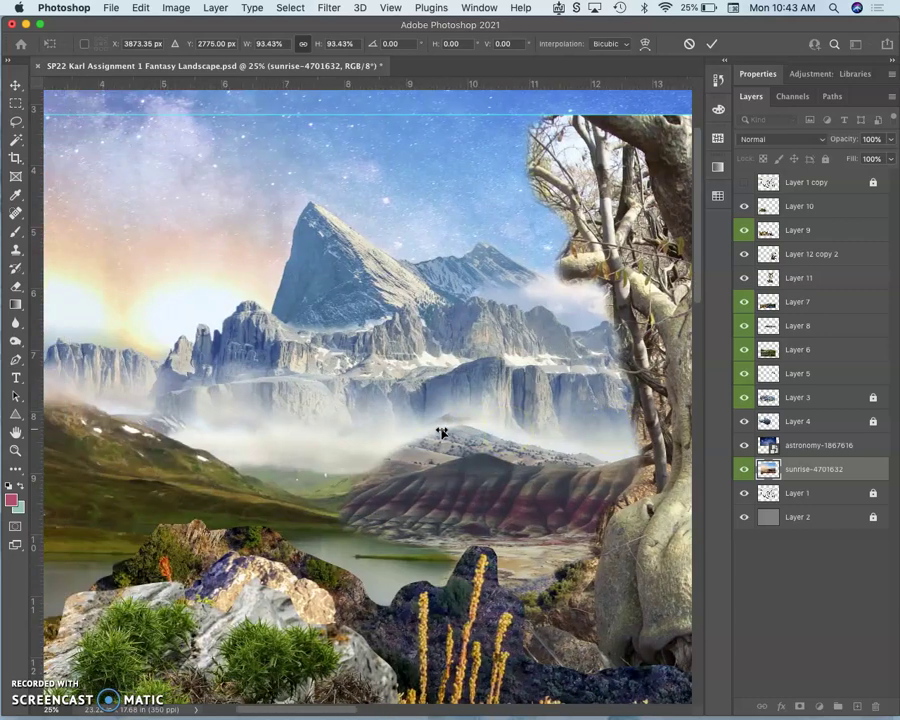
pyautogui.hscroll(2, 441, 432)
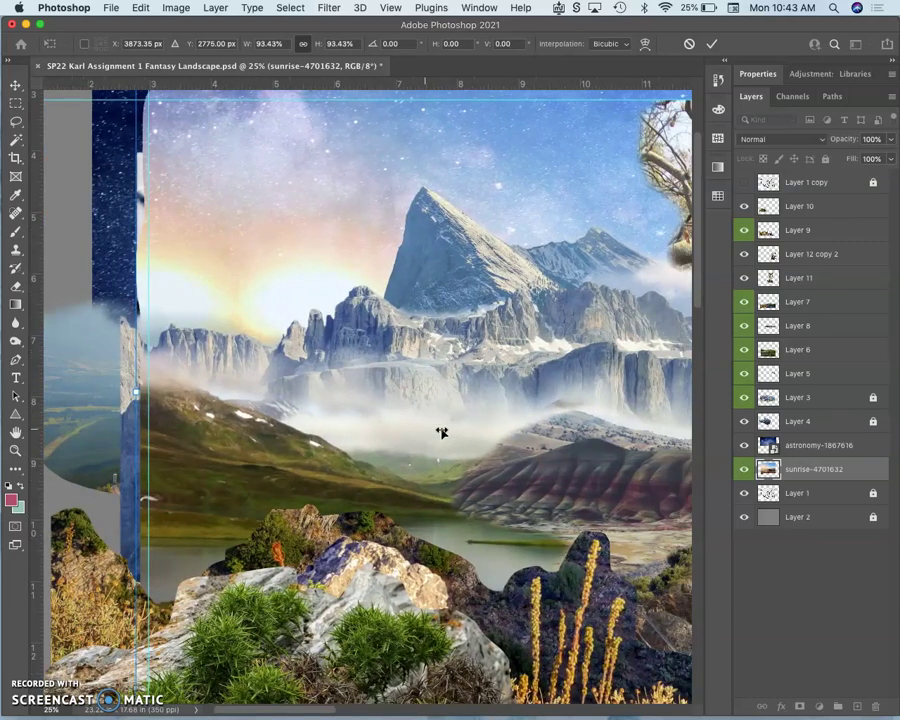
pyautogui.scroll(-2, 441, 432)
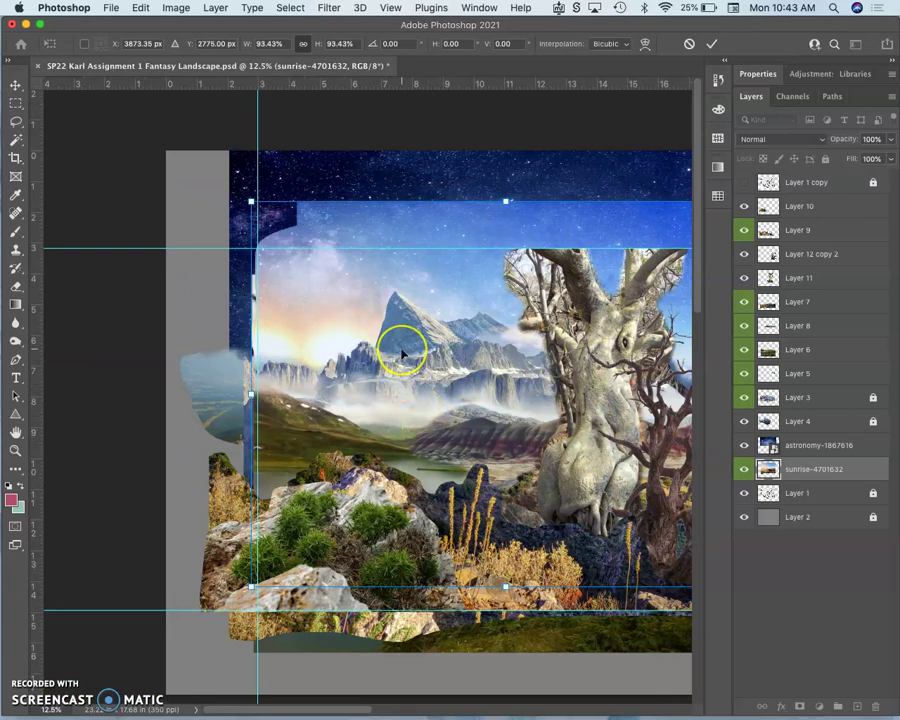
pyautogui.scroll(3, 403, 353)
pyautogui.hscroll(3, 403, 353)
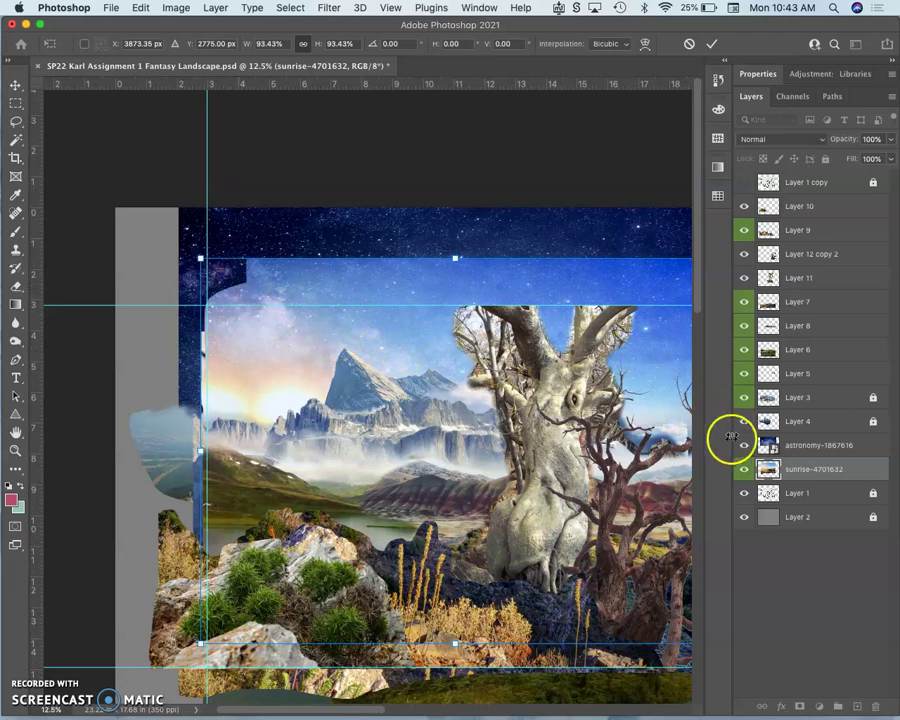
pyautogui.press('Return')
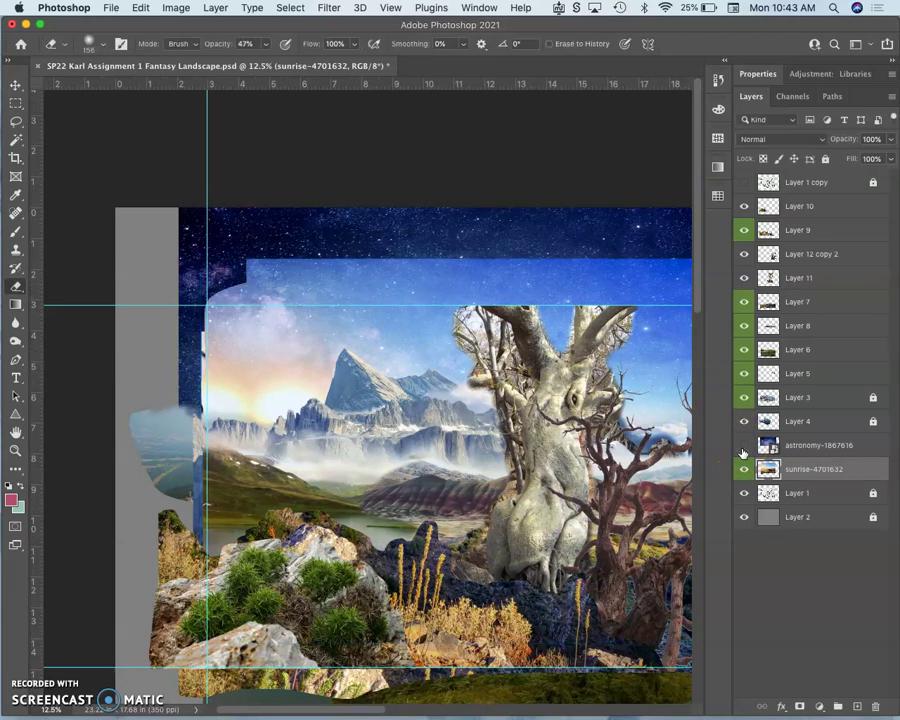
# Check the astronomy-1867616 layer's effect on the sky by hiding and showing it, and switch to the Lasso tool
pyautogui.click(743, 446)
pyautogui.click(743, 446)
pyautogui.moveTo(783, 446); pyautogui.dragTo(797, 472)
pyautogui.click(16, 157)
pyautogui.click(16, 118)
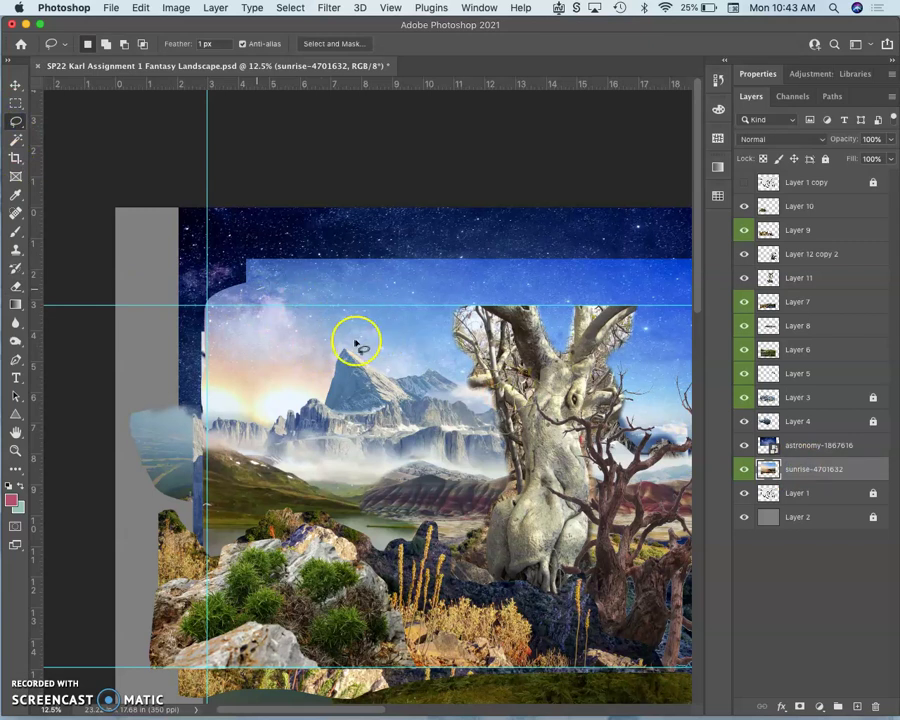
# Review the whole composite and save the landscape document
pyautogui.scroll(-4, 358, 345)
pyautogui.hscroll(3, 358, 345)
pyautogui.click(480, 205)
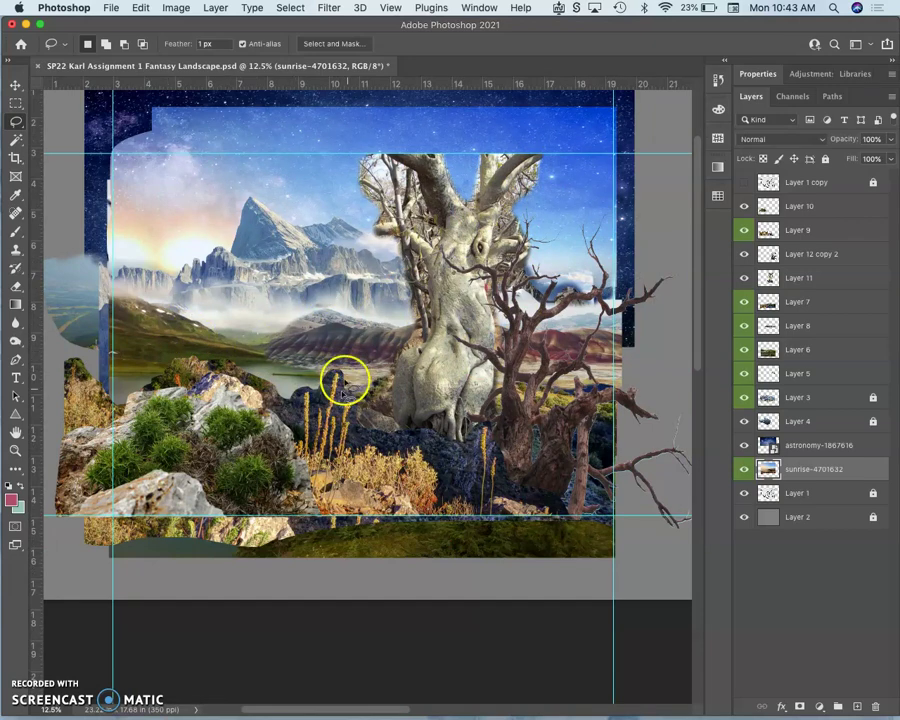
pyautogui.press('super+equal')
pyautogui.press('super+s')
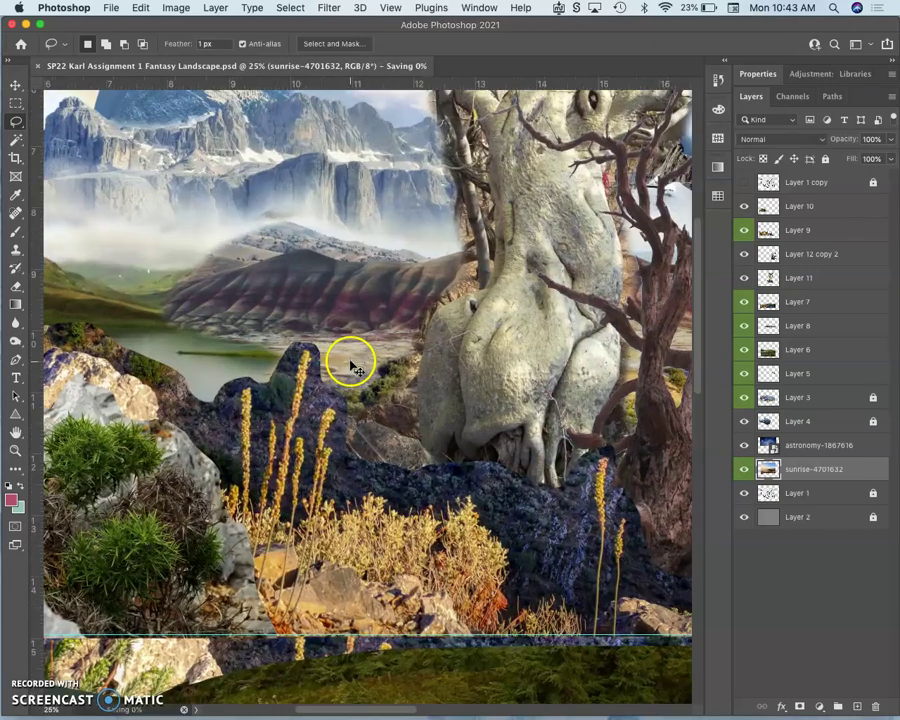
# Compare the scene behind the trees with and without Layer 5, and leave Layer 5 hidden
pyautogui.hscroll(-5, 210, 285)
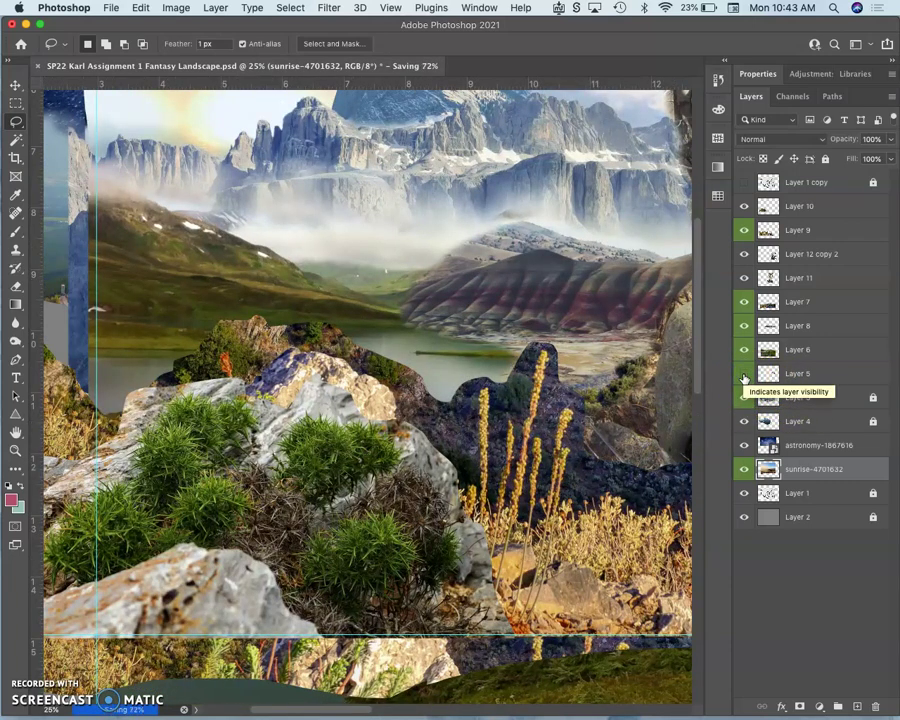
pyautogui.click(744, 377)
pyautogui.hscroll(10, 637, 373)
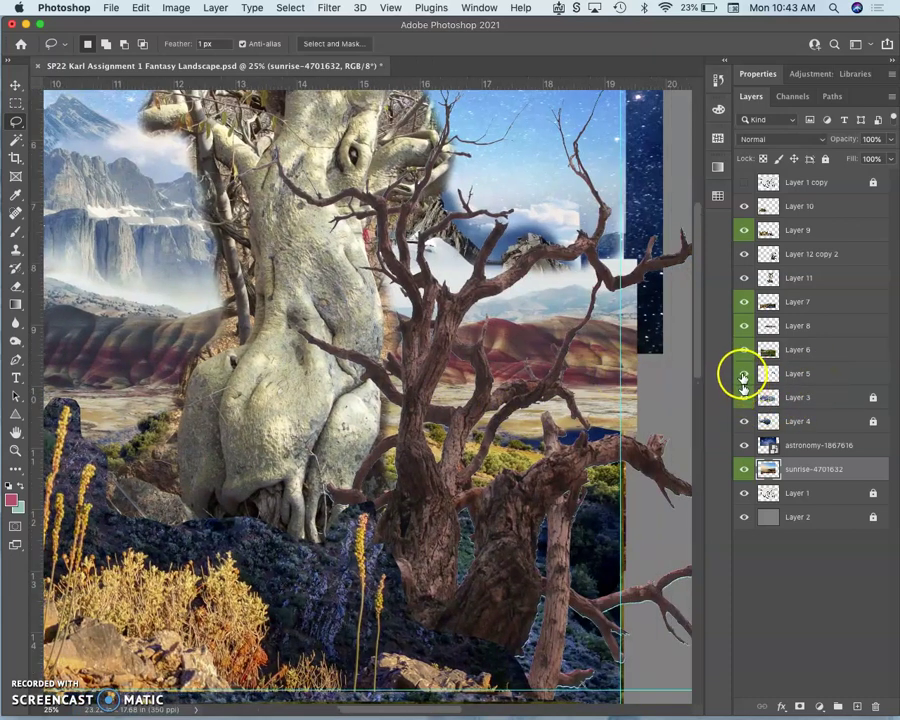
pyautogui.click(743, 376)
# Examine what Layer 6 and Layer 8 contribute to the scene by hiding and showing each of them
pyautogui.click(744, 354)
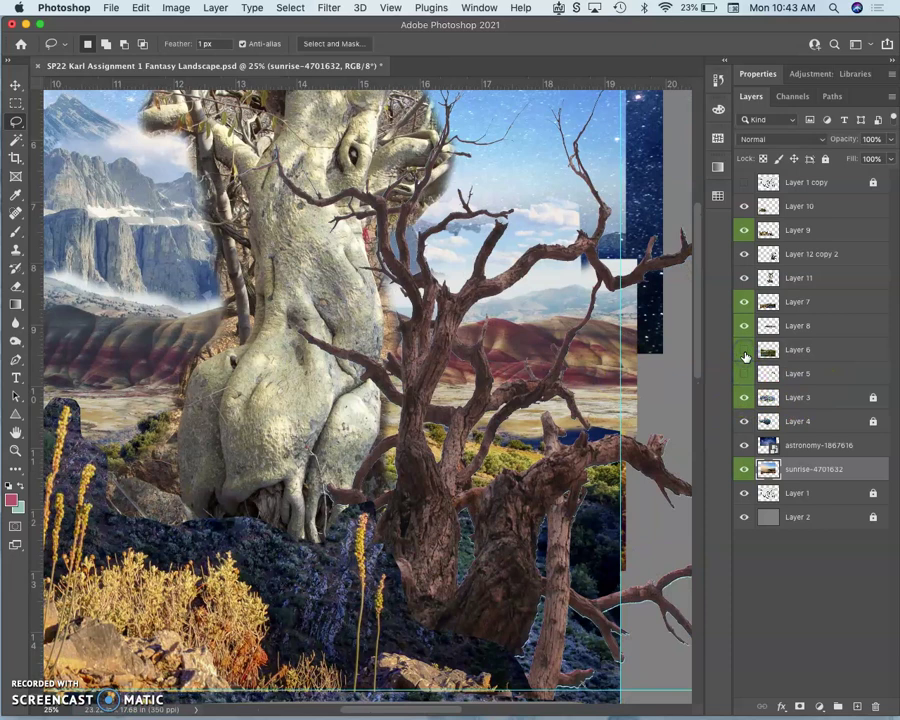
pyautogui.click(744, 354)
pyautogui.click(745, 356)
pyautogui.click(744, 355)
pyautogui.click(744, 354)
pyautogui.click(744, 330)
pyautogui.click(744, 330)
pyautogui.hscroll(-6, 418, 368)
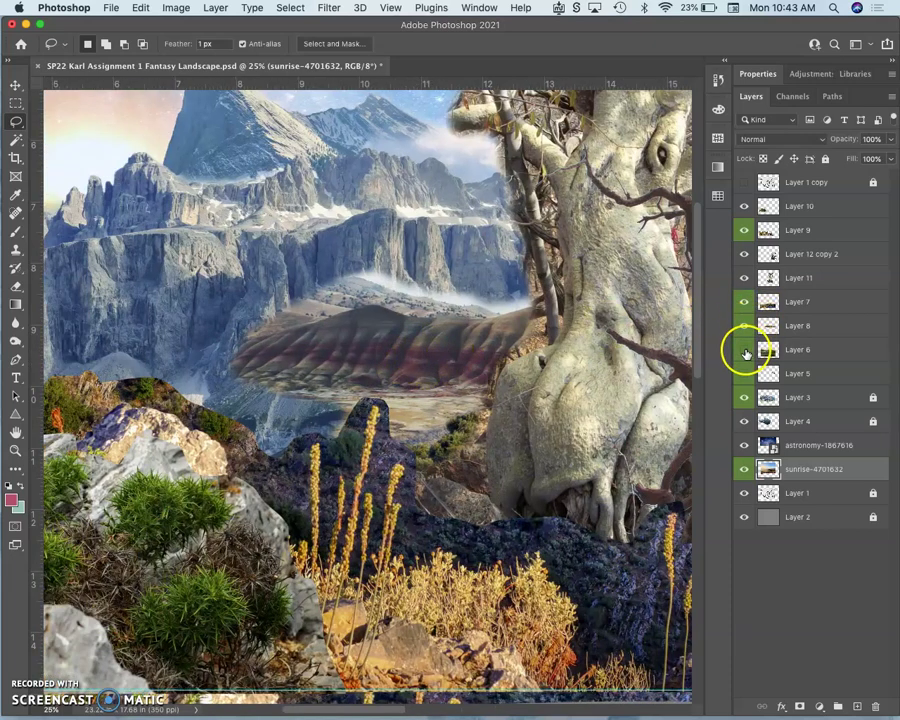
pyautogui.click(744, 350)
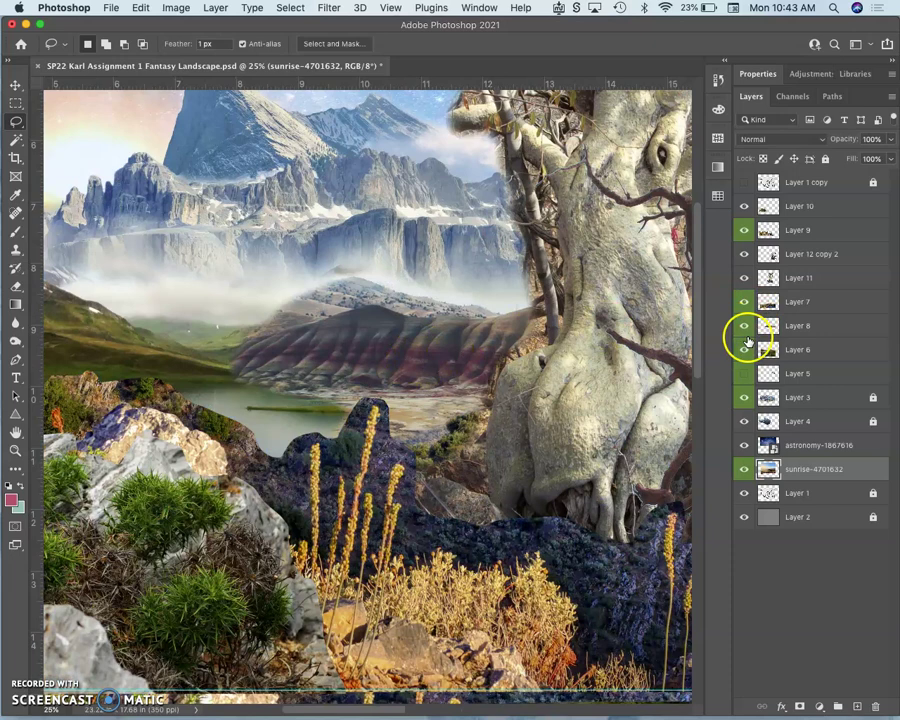
# Hide the painted hills on Layer 8, select Layer 6, and check its extent by hiding and showing it
pyautogui.click(744, 326)
pyautogui.hscroll(-2, 248, 392)
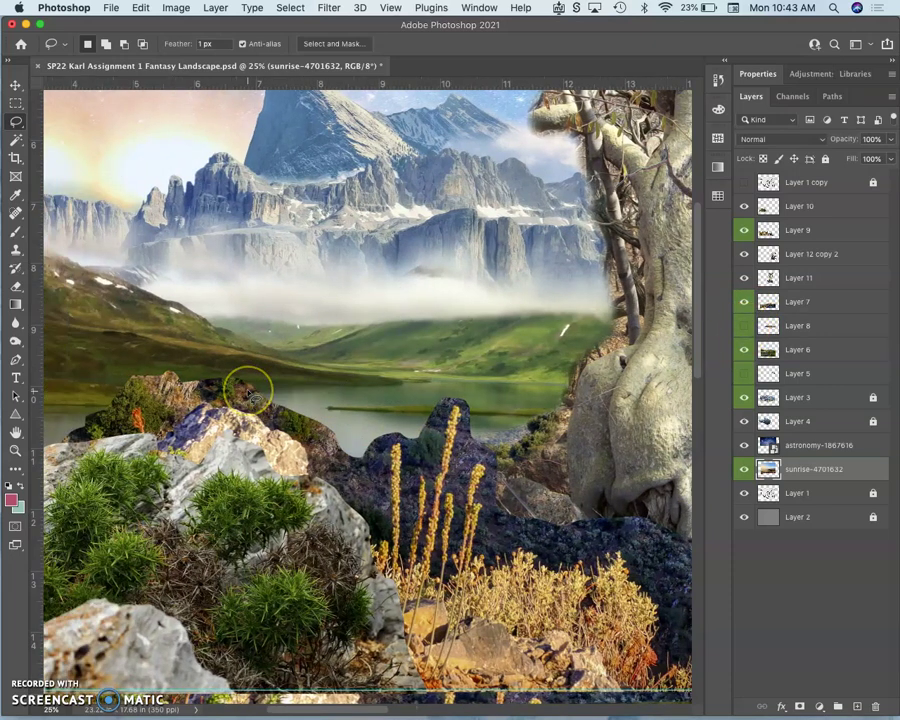
pyautogui.hscroll(-2, 250, 392)
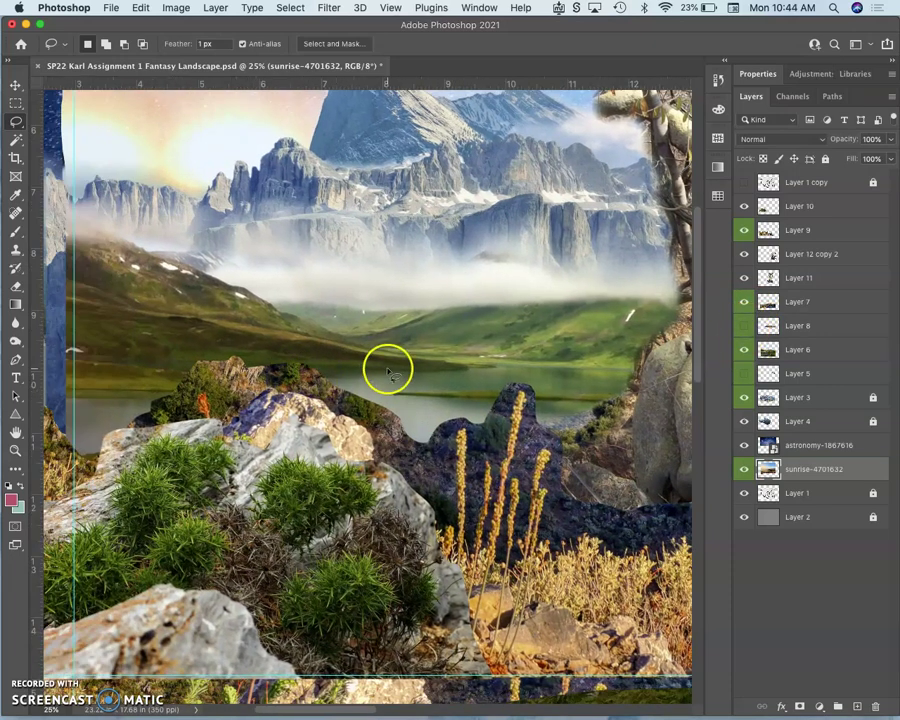
pyautogui.click(783, 350)
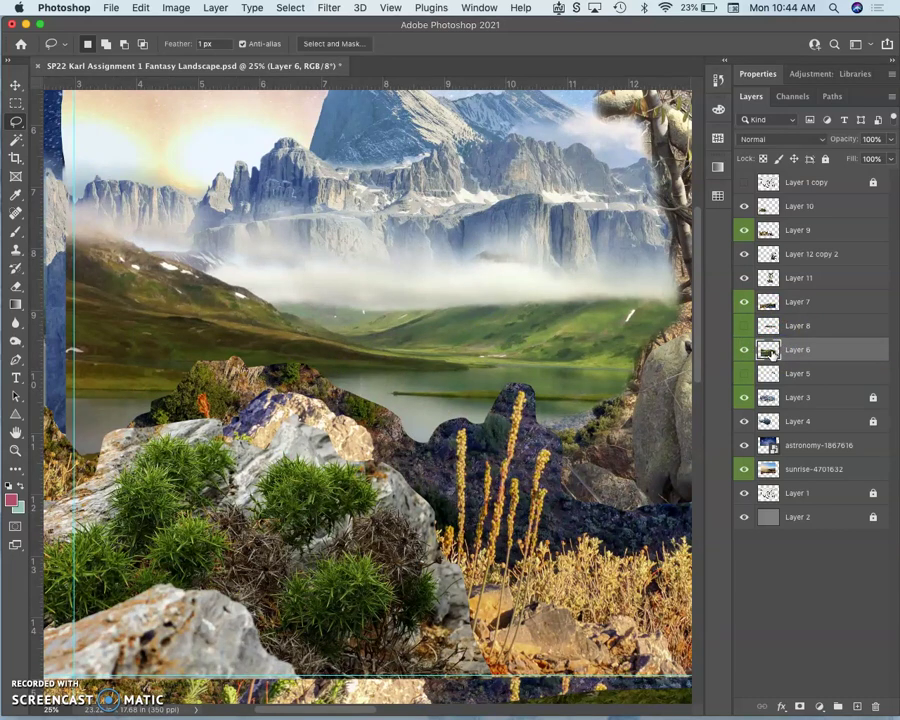
pyautogui.click(744, 350)
pyautogui.click(744, 350)
# Try to apply a Levels adjustment to the hills on Layer 6
pyautogui.hscroll(2, 503, 296)
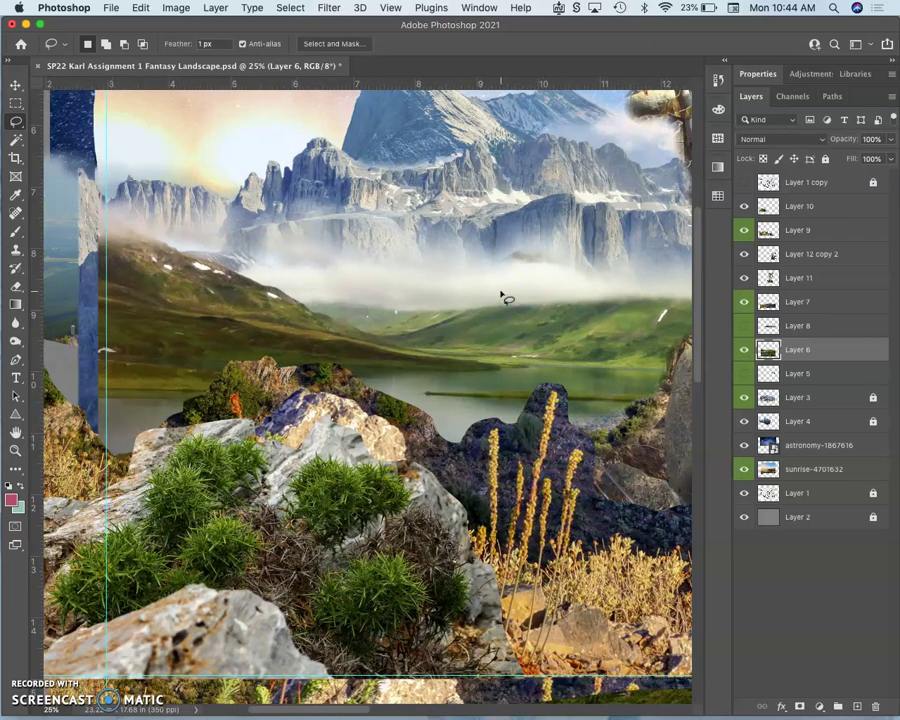
pyautogui.press('super+minus')
pyautogui.press('super+minus')
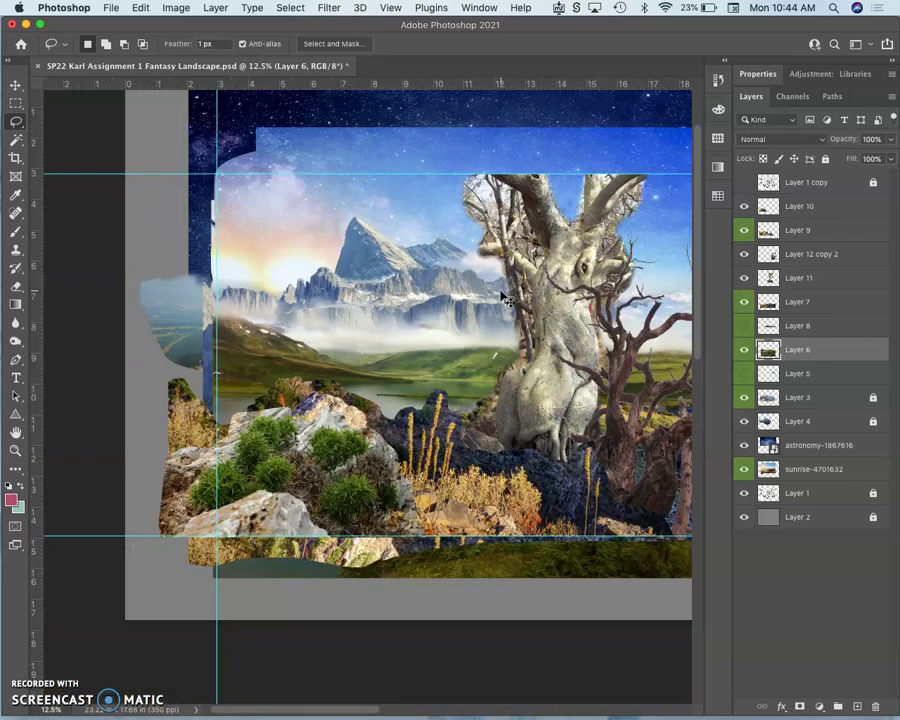
pyautogui.click(177, 8)
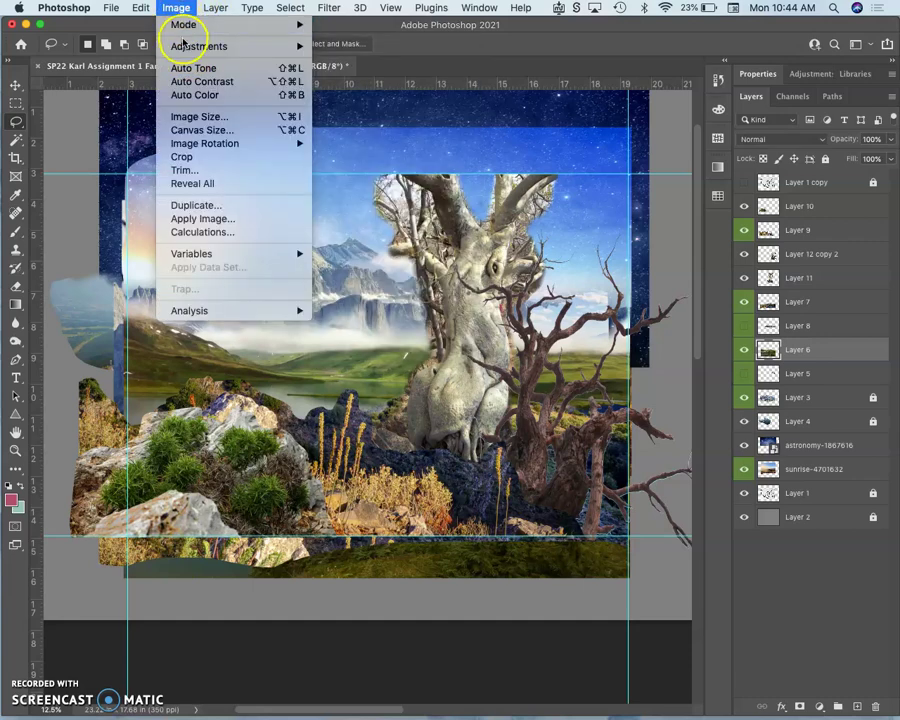
pyautogui.moveTo(183, 44)
pyautogui.click(342, 60)
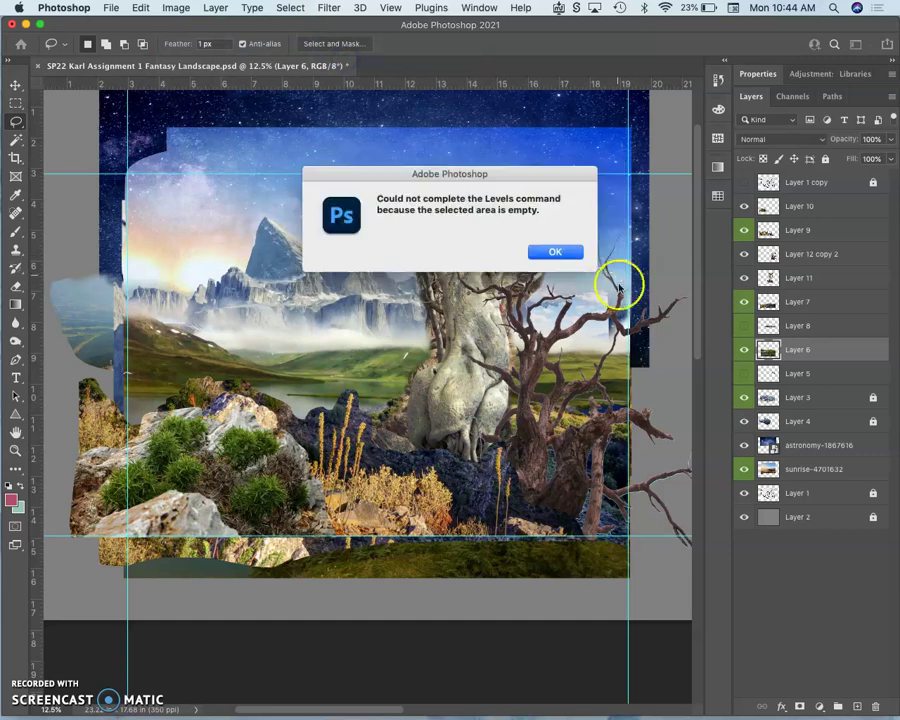
pyautogui.click(555, 256)
# Clear the active selection and darken Layer 6 with Levels, setting the midtone input to about 0.93
pyautogui.click(743, 370)
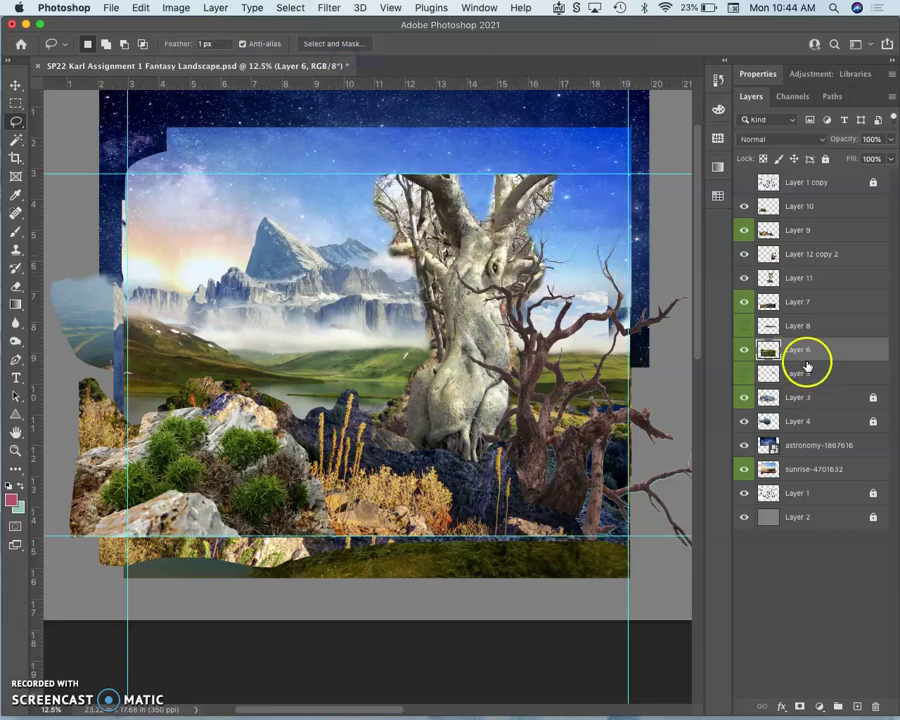
pyautogui.press('super+d')
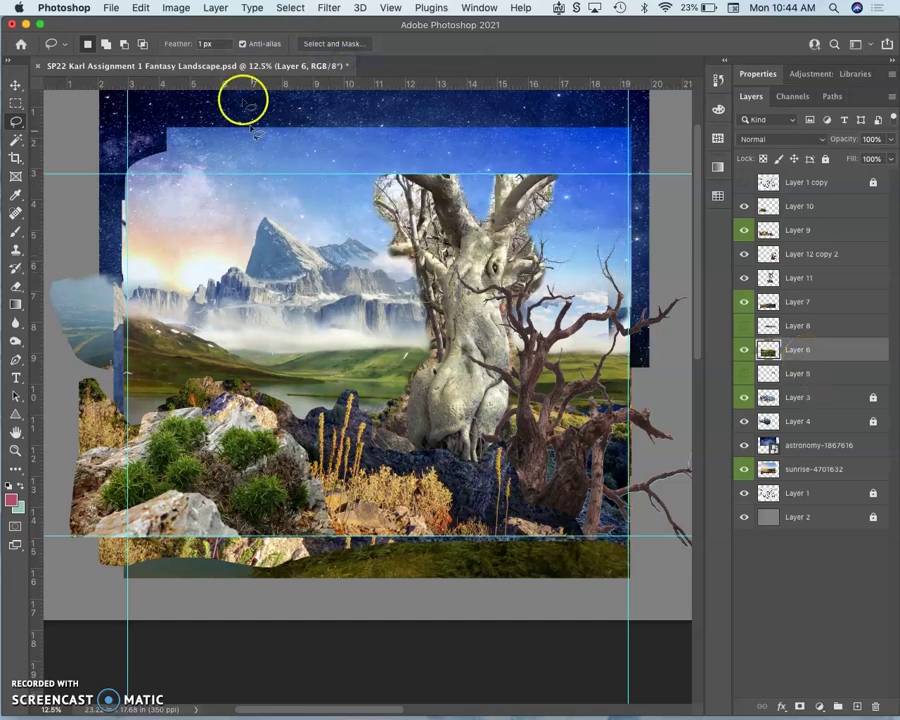
pyautogui.click(178, 9)
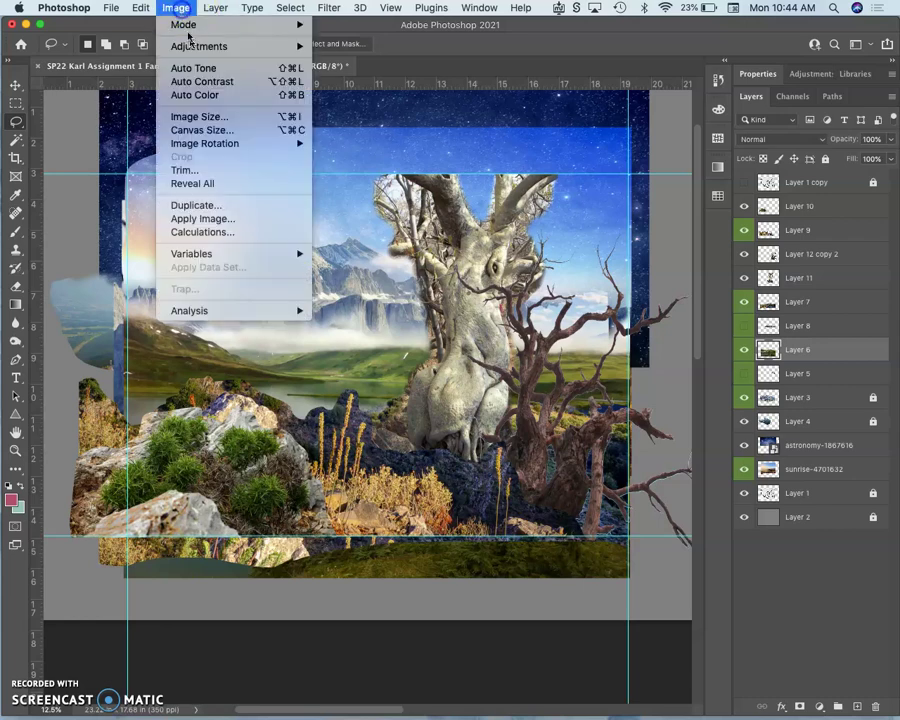
pyautogui.moveTo(250, 46)
pyautogui.click(374, 60)
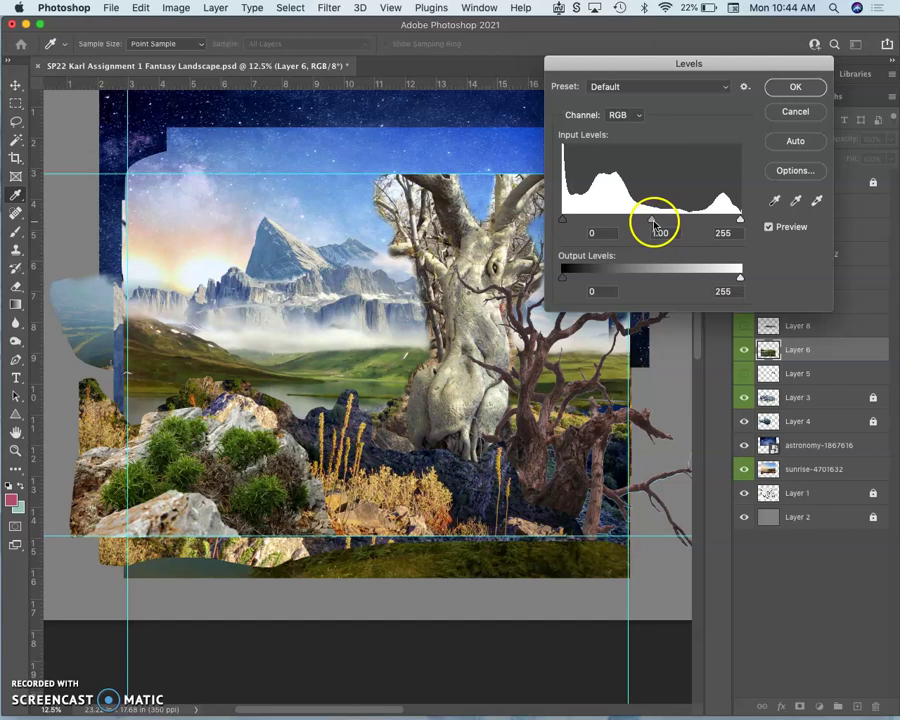
pyautogui.moveTo(654, 221)
pyautogui.mouseDown()
pyautogui.moveTo(643, 222)
pyautogui.moveTo(665, 222)
pyautogui.moveTo(652, 222)
pyautogui.mouseUp()
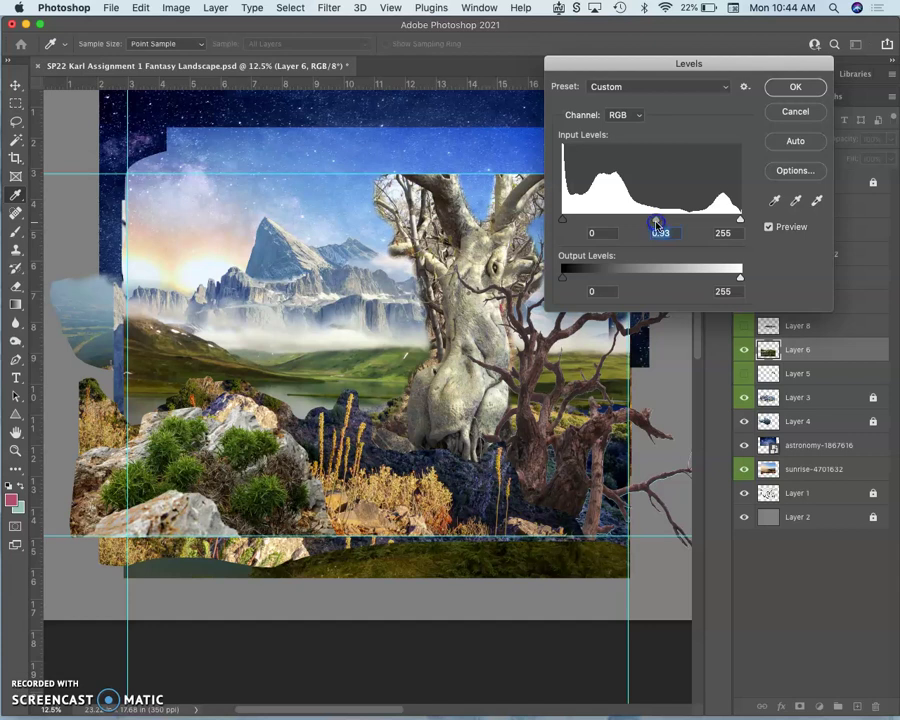
pyautogui.click(796, 96)
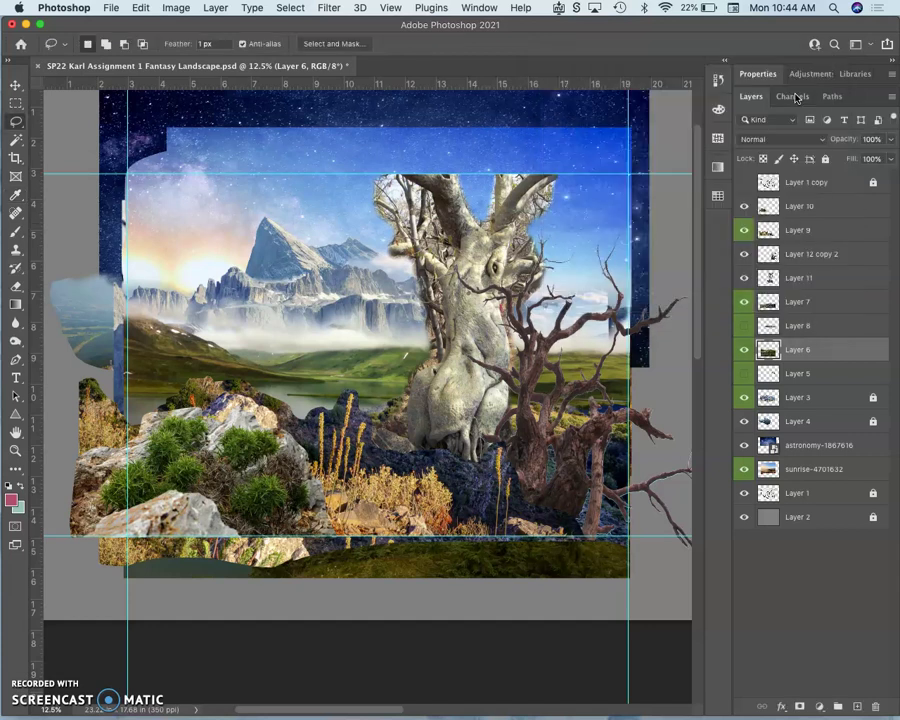
# Shift Layer 6's midtones with Color Balance levels of +16 red, -22 magenta and +17 blue
pyautogui.click(176, 7)
pyautogui.moveTo(211, 45)
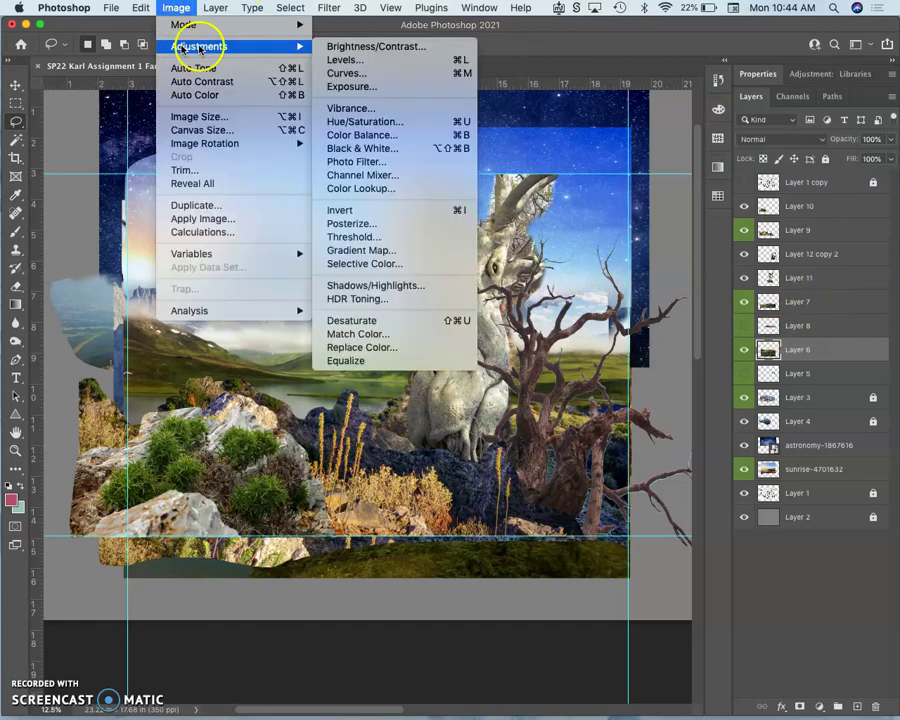
pyautogui.click(358, 136)
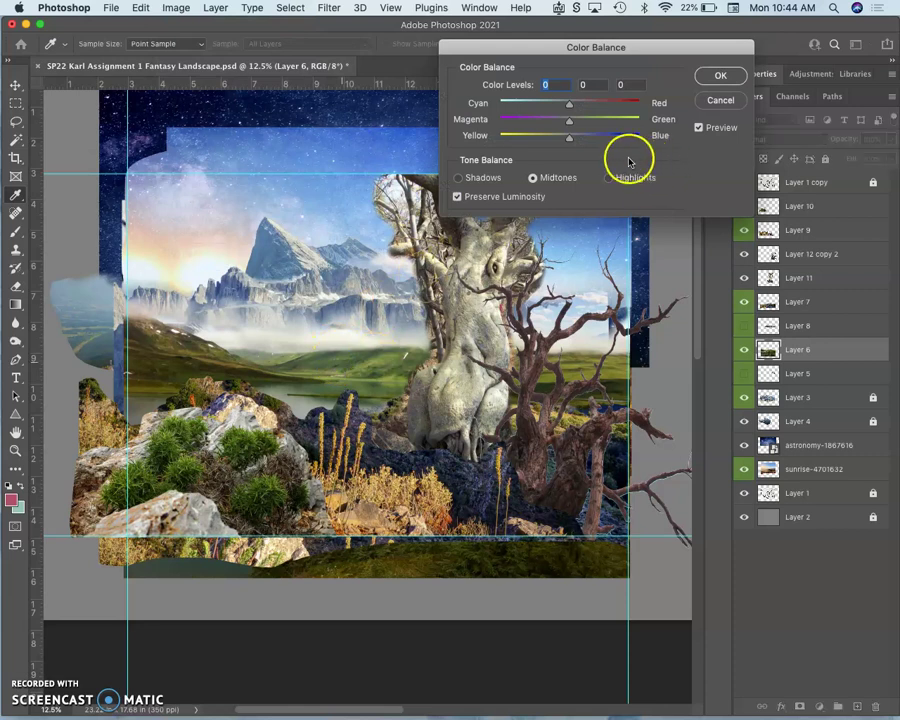
pyautogui.click(568, 121)
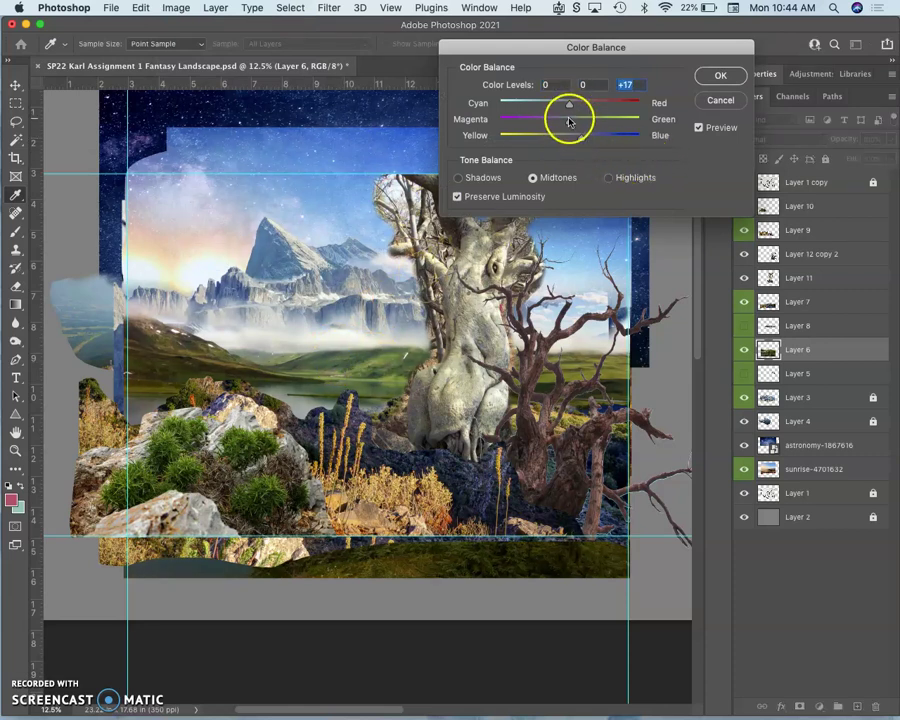
pyautogui.moveTo(556, 123); pyautogui.dragTo(554, 123)
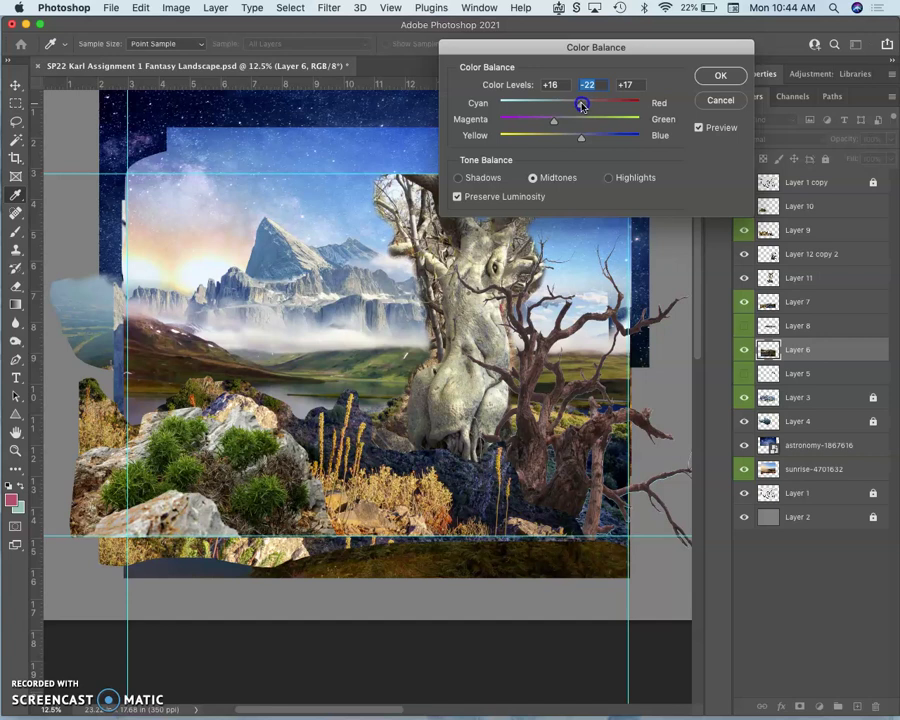
pyautogui.moveTo(581, 105); pyautogui.dragTo(581, 106)
pyautogui.click(723, 80)
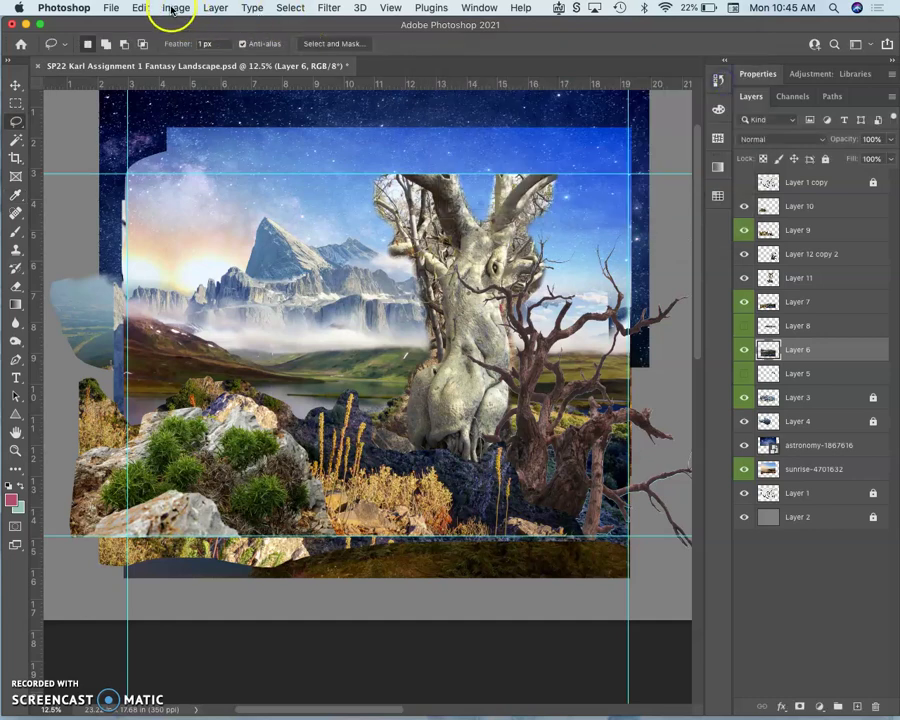
# Adjust Layer 6 with Hue/Saturation, using hue -2, saturation -14 and lightness +4
pyautogui.click(172, 10)
pyautogui.moveTo(236, 46)
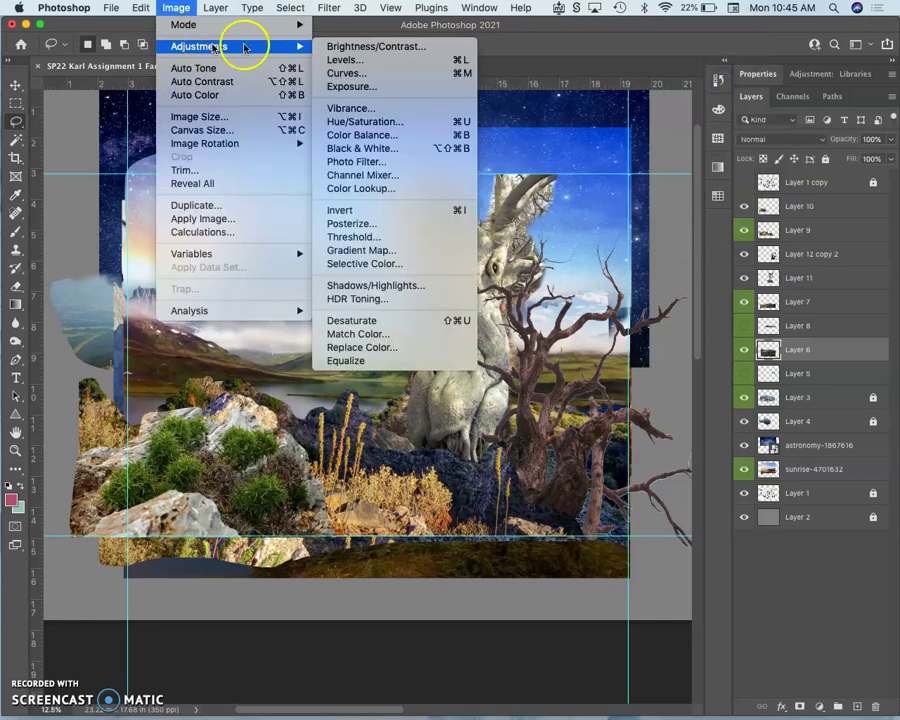
pyautogui.click(362, 122)
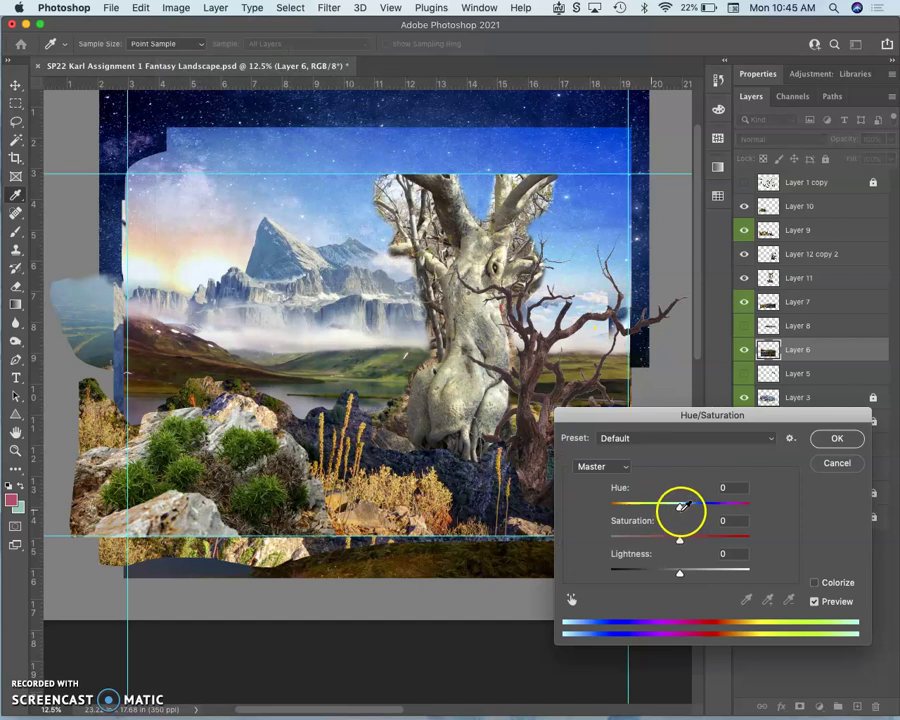
pyautogui.moveTo(676, 510)
pyautogui.mouseDown()
pyautogui.moveTo(669, 508)
pyautogui.moveTo(689, 512)
pyautogui.moveTo(675, 512)
pyautogui.mouseUp()
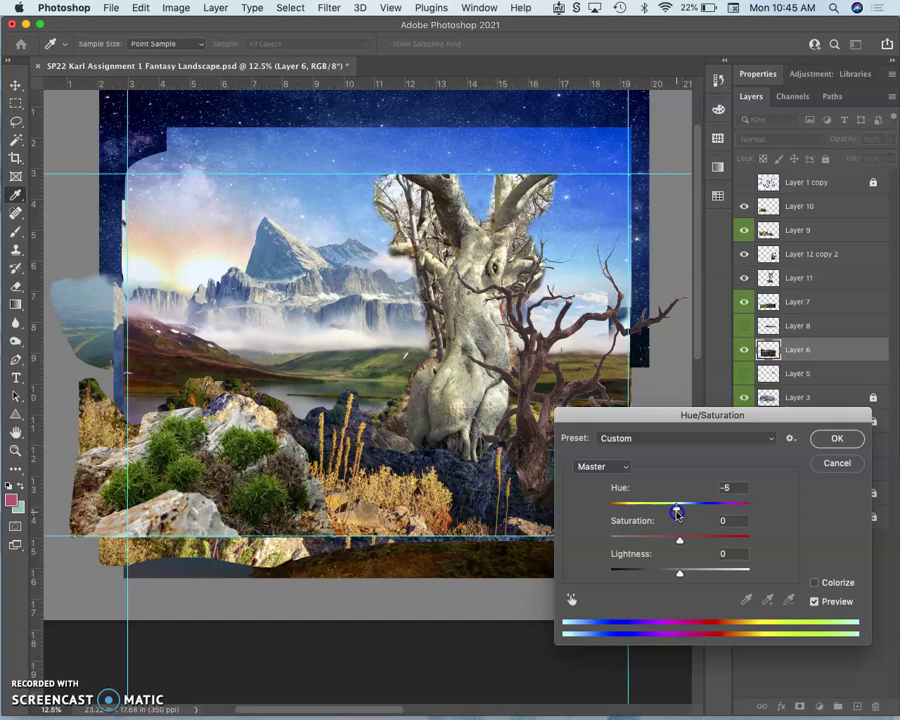
pyautogui.moveTo(679, 513); pyautogui.dragTo(686, 513)
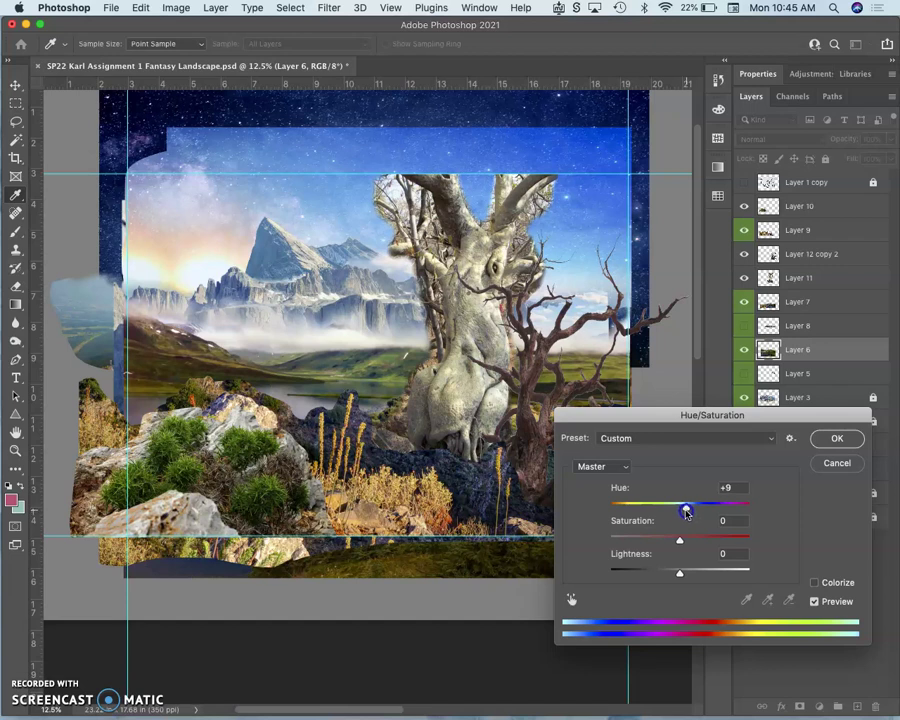
pyautogui.moveTo(677, 513); pyautogui.dragTo(686, 512)
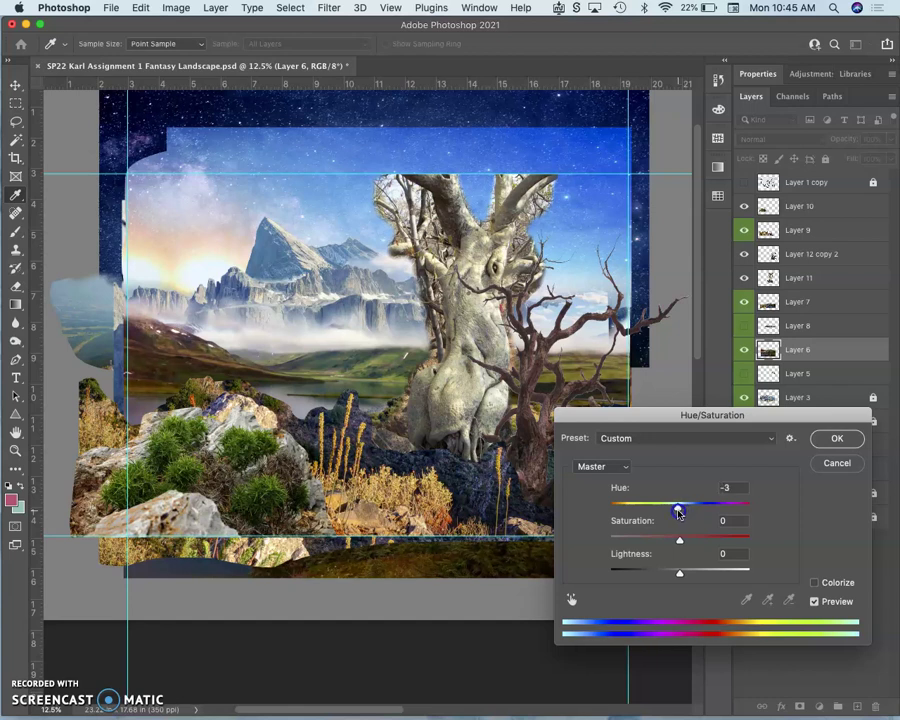
pyautogui.moveTo(676, 564); pyautogui.dragTo(684, 577)
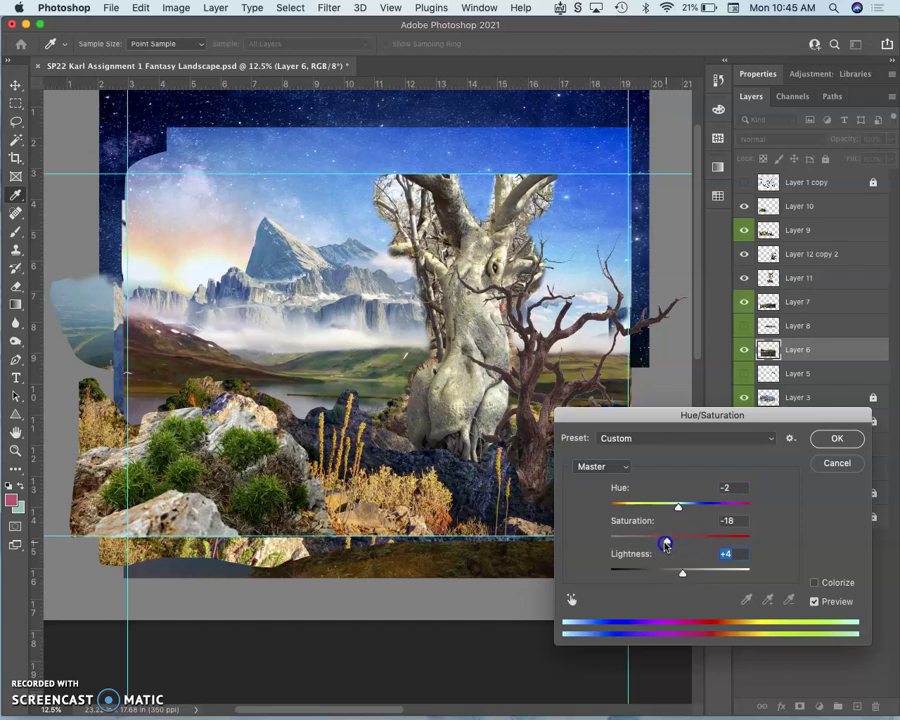
pyautogui.moveTo(655, 545)
pyautogui.mouseDown()
pyautogui.moveTo(707, 536)
pyautogui.moveTo(658, 542)
pyautogui.mouseUp()
pyautogui.click(834, 439)
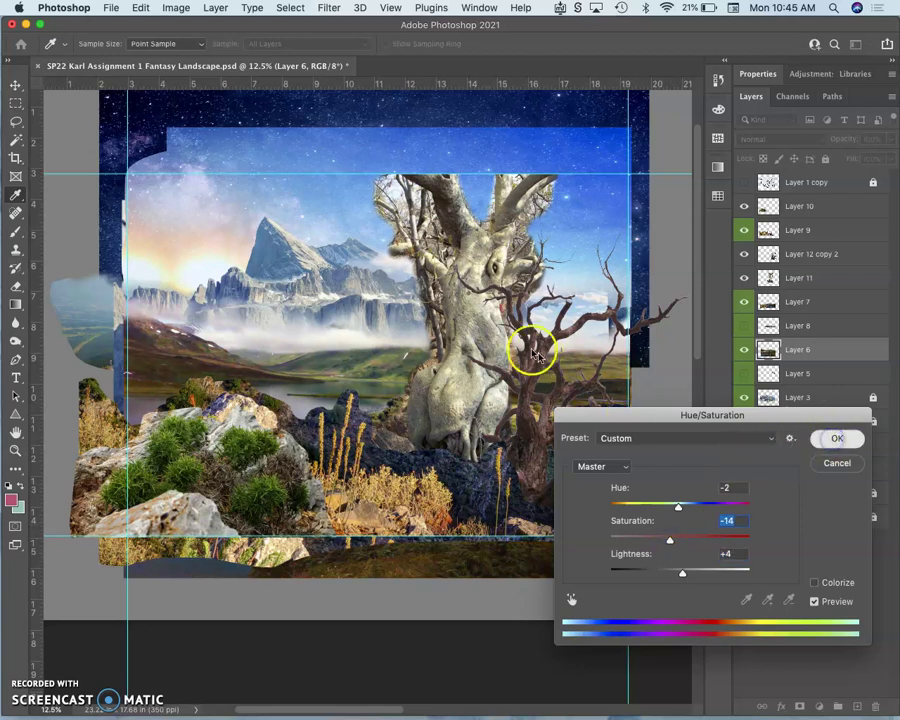
# Examine the recoloured hills and mist up close, comparing the scene with and without Layer 6
pyautogui.press('l')
pyautogui.press('super+equal')
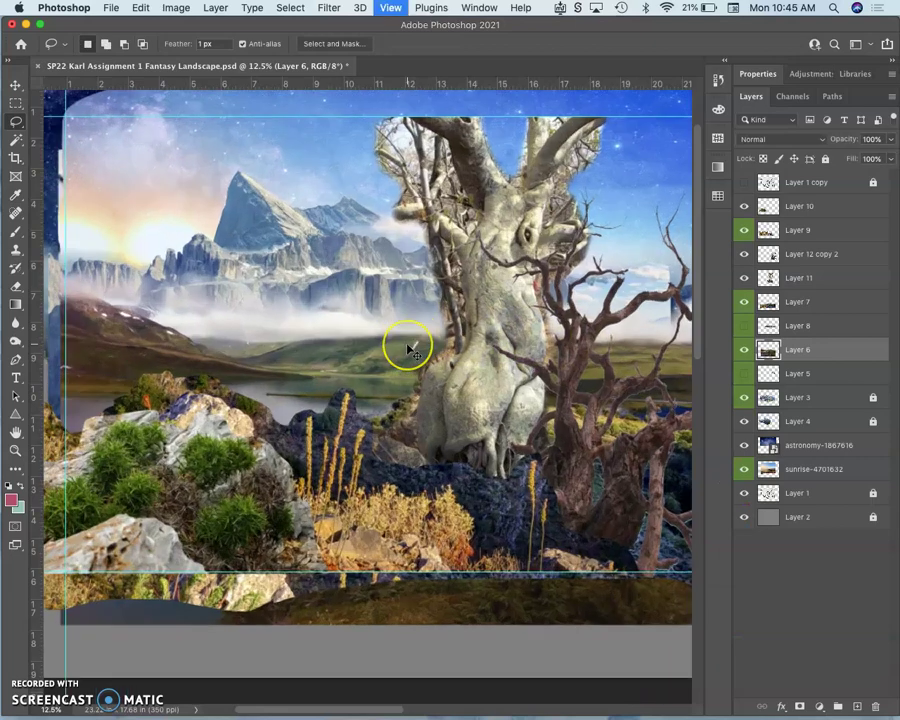
pyautogui.press('super+equal')
pyautogui.press('super+equal')
pyautogui.hscroll(-6, 413, 352)
pyautogui.scroll(-2, 413, 352)
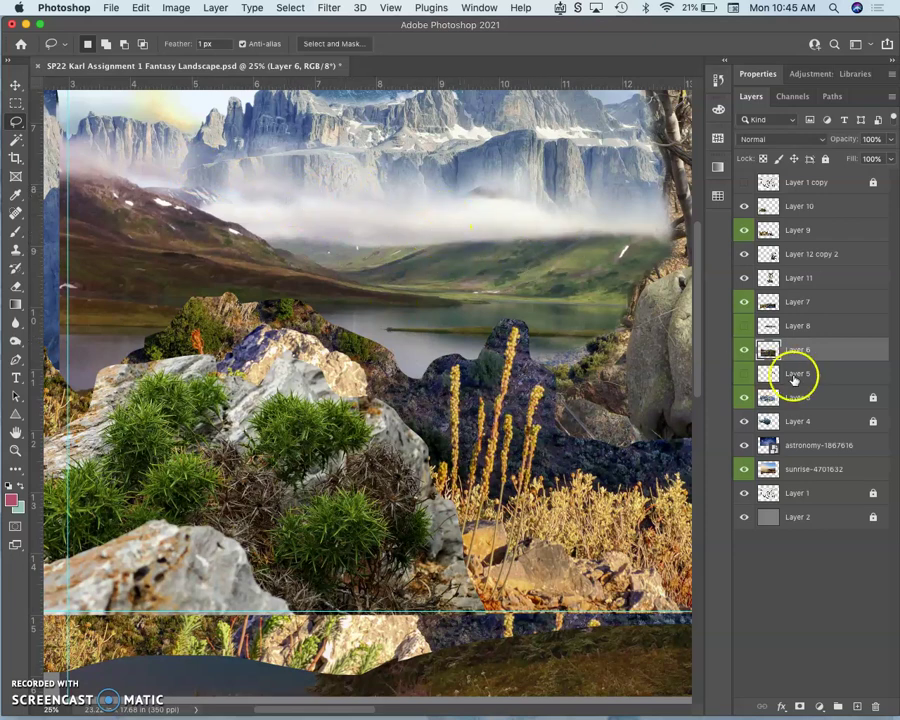
pyautogui.click(744, 350)
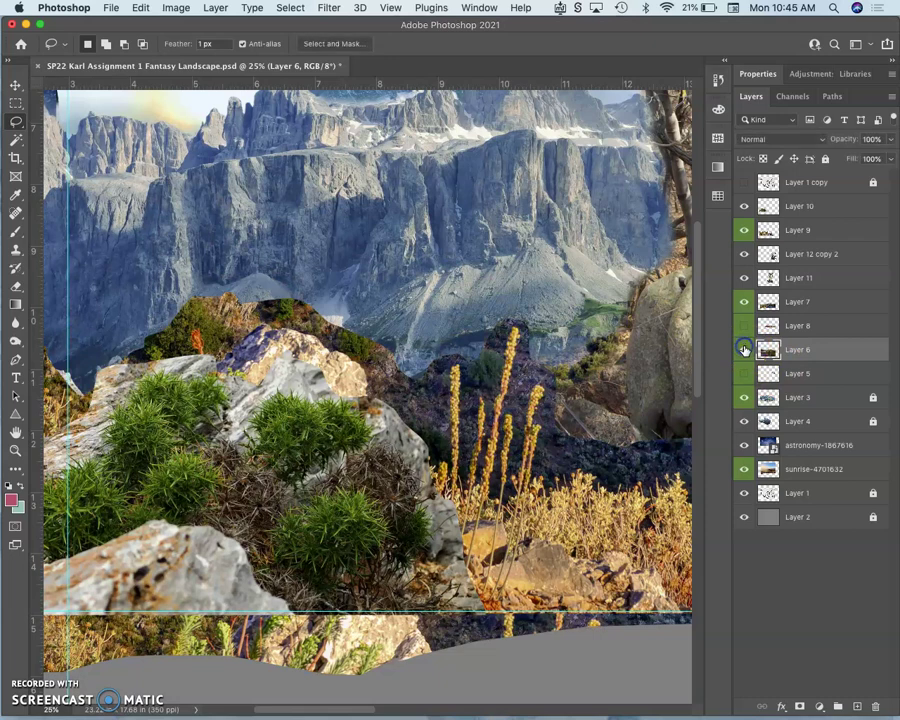
pyautogui.click(744, 350)
pyautogui.scroll(5, 344, 292)
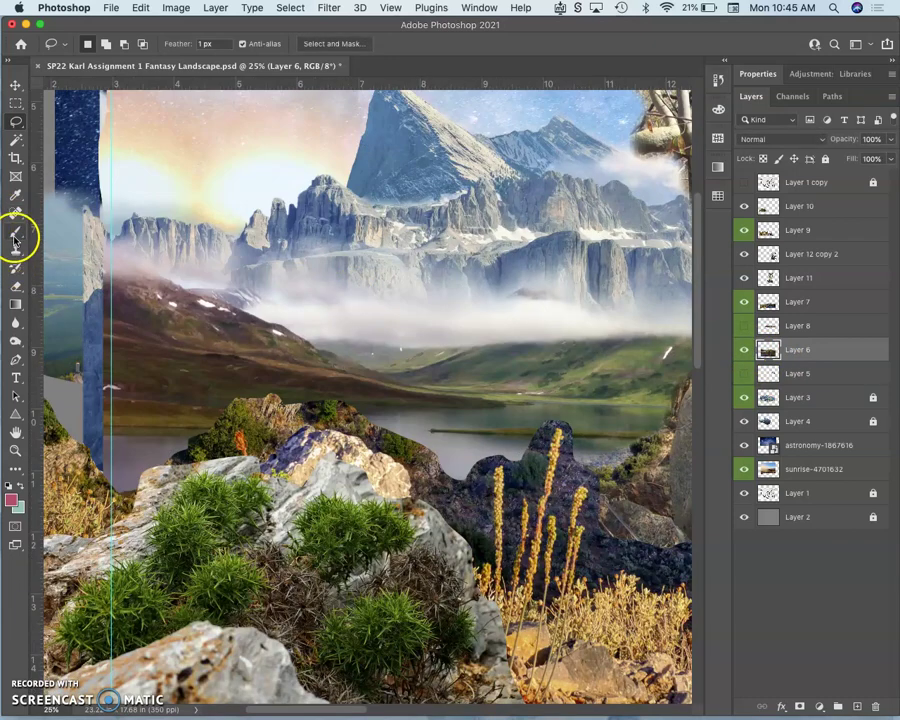
# Thin Layer 6's mist below the mountains using a soft 348 px Eraser at 12% opacity, and compare with the layer hidden
pyautogui.click(16, 289)
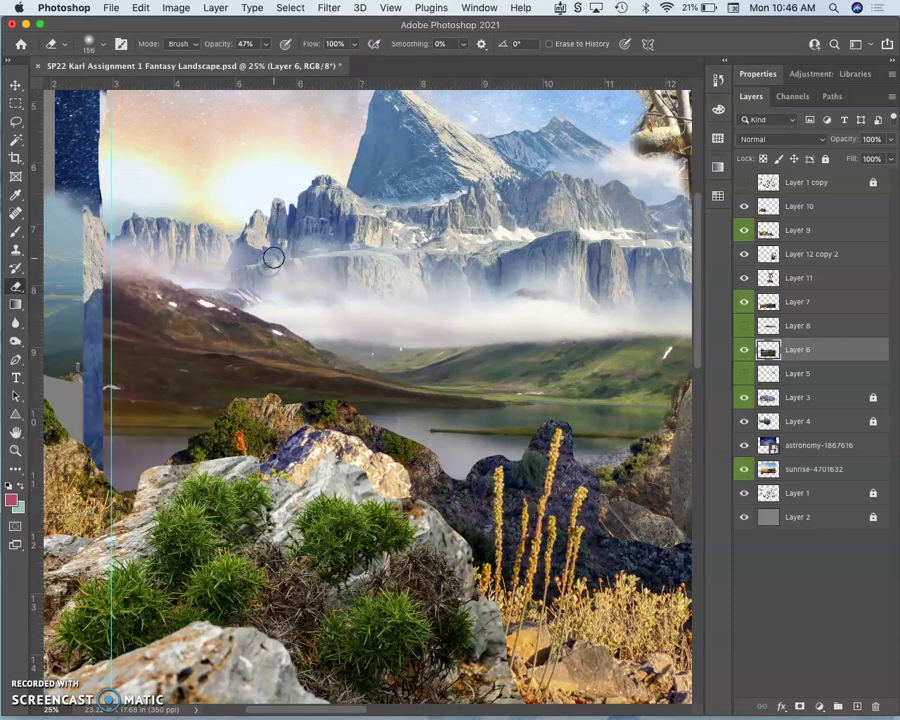
pyautogui.click(266, 45)
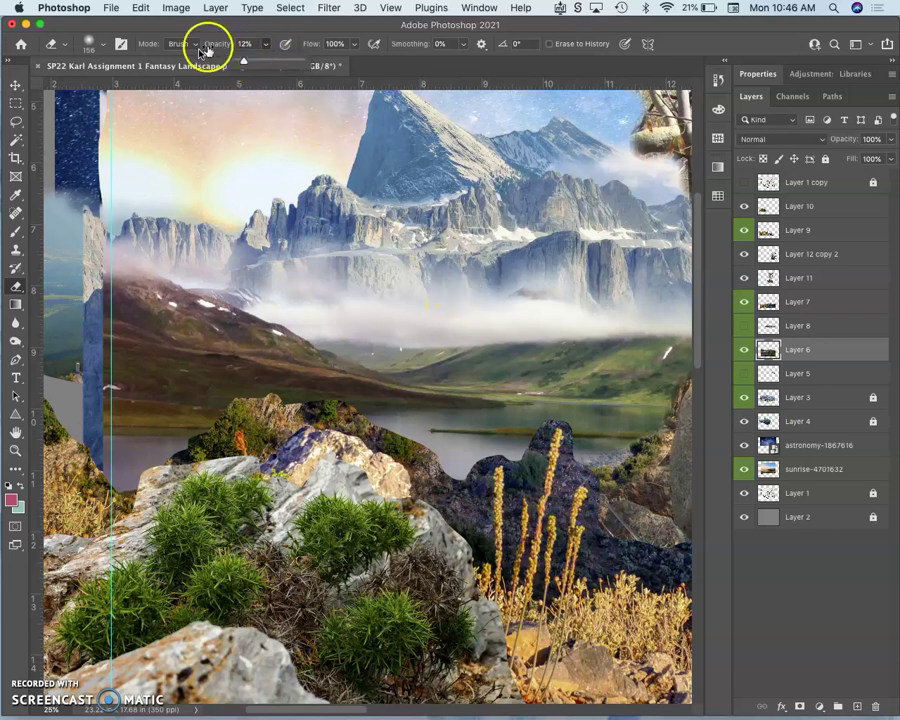
pyautogui.click(95, 42)
pyautogui.moveTo(137, 88); pyautogui.dragTo(149, 88)
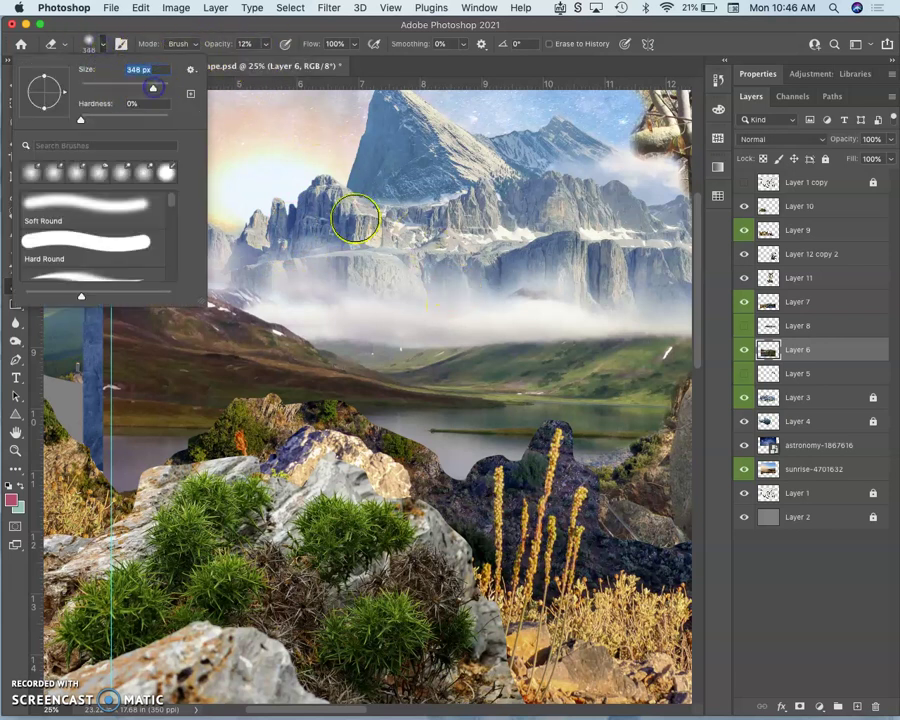
pyautogui.click(494, 284)
pyautogui.click(512, 293)
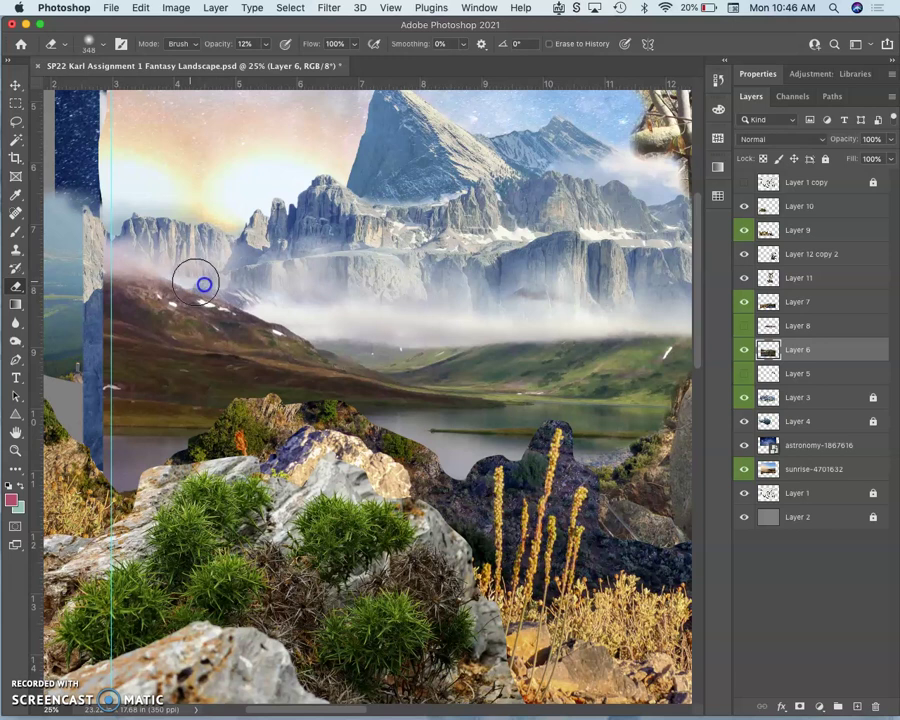
pyautogui.moveTo(275, 298)
pyautogui.mouseDown()
pyautogui.moveTo(313, 270)
pyautogui.moveTo(378, 268)
pyautogui.moveTo(372, 284)
pyautogui.moveTo(345, 293)
pyautogui.moveTo(349, 276)
pyautogui.moveTo(370, 306)
pyautogui.mouseUp()
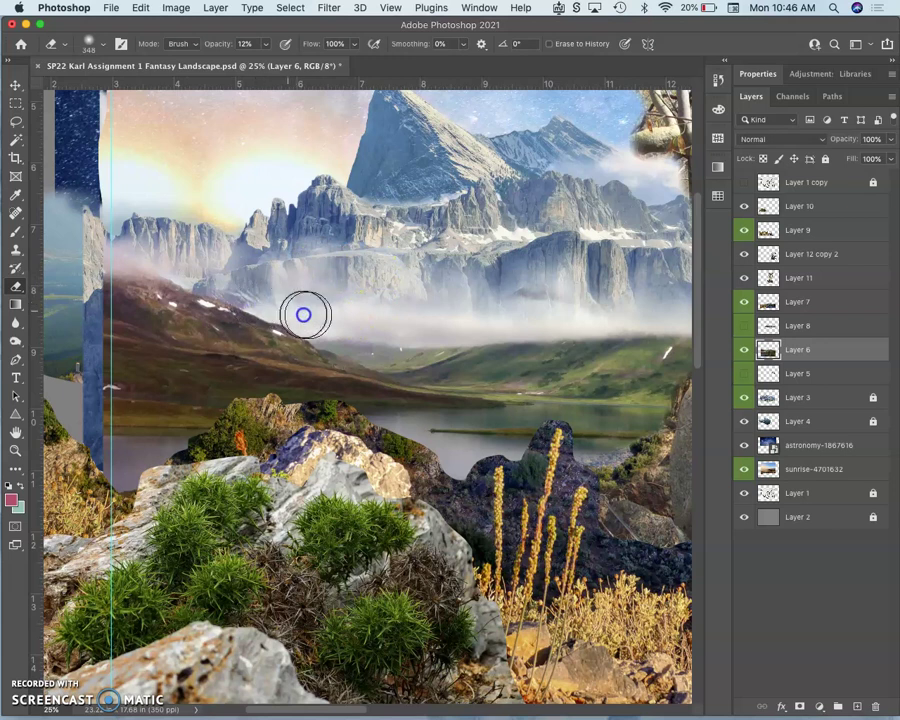
pyautogui.moveTo(426, 319); pyautogui.dragTo(368, 313)
pyautogui.moveTo(496, 311)
pyautogui.mouseDown()
pyautogui.moveTo(537, 311)
pyautogui.moveTo(407, 320)
pyautogui.moveTo(344, 298)
pyautogui.moveTo(317, 300)
pyautogui.moveTo(375, 306)
pyautogui.moveTo(374, 318)
pyautogui.moveTo(404, 295)
pyautogui.moveTo(493, 313)
pyautogui.moveTo(537, 305)
pyautogui.moveTo(519, 310)
pyautogui.moveTo(609, 315)
pyautogui.moveTo(518, 290)
pyautogui.moveTo(465, 306)
pyautogui.moveTo(393, 297)
pyautogui.moveTo(300, 303)
pyautogui.moveTo(110, 252)
pyautogui.moveTo(225, 285)
pyautogui.moveTo(171, 270)
pyautogui.moveTo(196, 288)
pyautogui.moveTo(279, 297)
pyautogui.moveTo(268, 313)
pyautogui.moveTo(288, 318)
pyautogui.moveTo(270, 305)
pyautogui.moveTo(309, 296)
pyautogui.moveTo(269, 309)
pyautogui.moveTo(243, 301)
pyautogui.moveTo(314, 333)
pyautogui.moveTo(240, 303)
pyautogui.moveTo(290, 315)
pyautogui.mouseUp()
pyautogui.click(745, 352)
pyautogui.click(745, 353)
# Fade the rest of Layer 6's mist beside the large tree and behind the dead tree's branches with the soft Eraser
pyautogui.moveTo(633, 347); pyautogui.dragTo(424, 314)
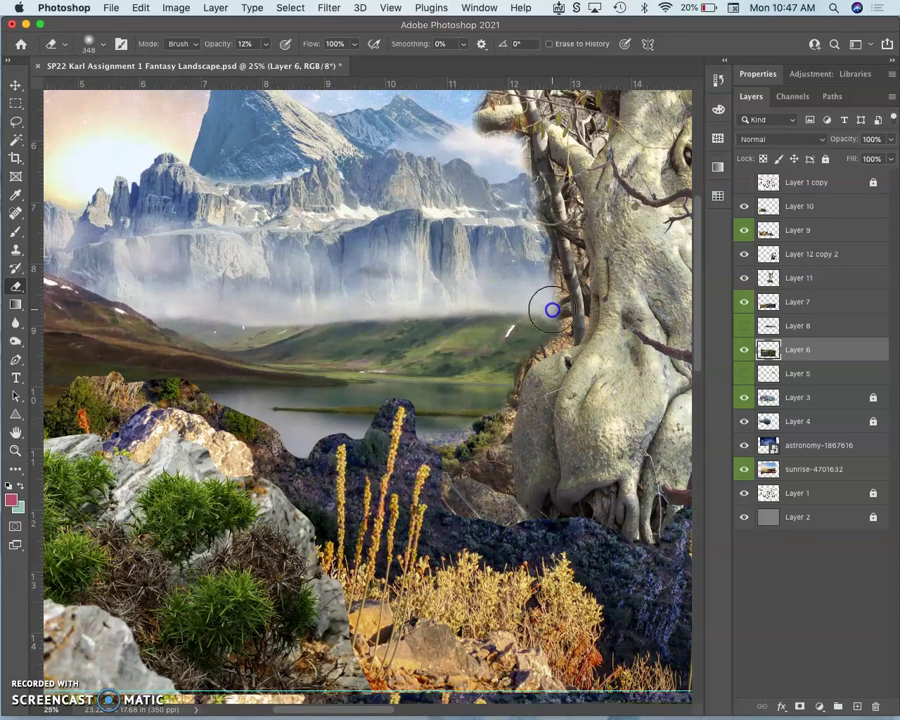
pyautogui.moveTo(338, 307); pyautogui.dragTo(297, 303)
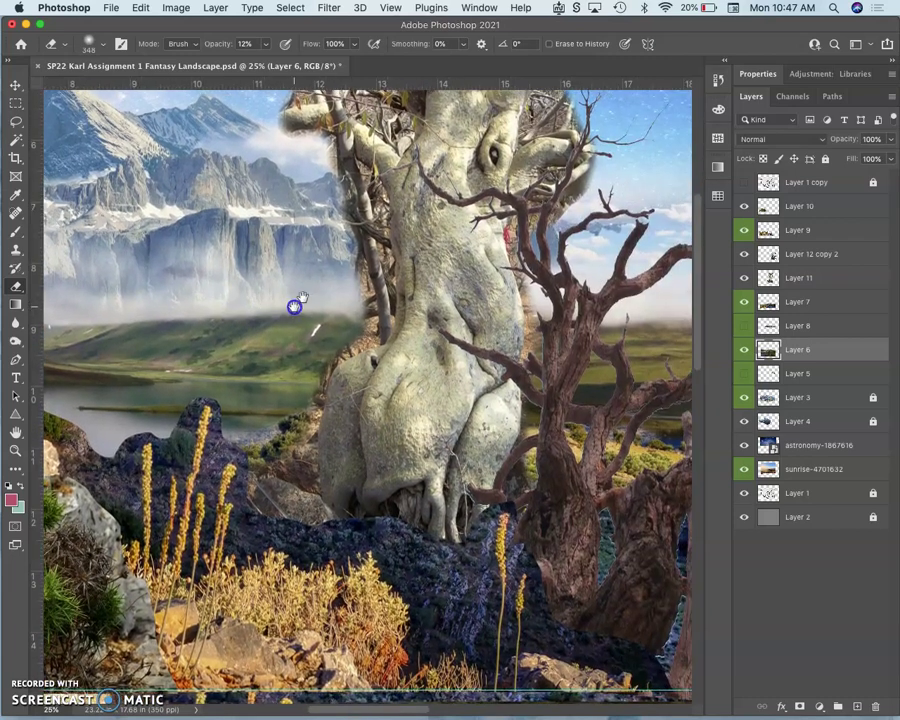
pyautogui.moveTo(536, 302); pyautogui.dragTo(426, 291)
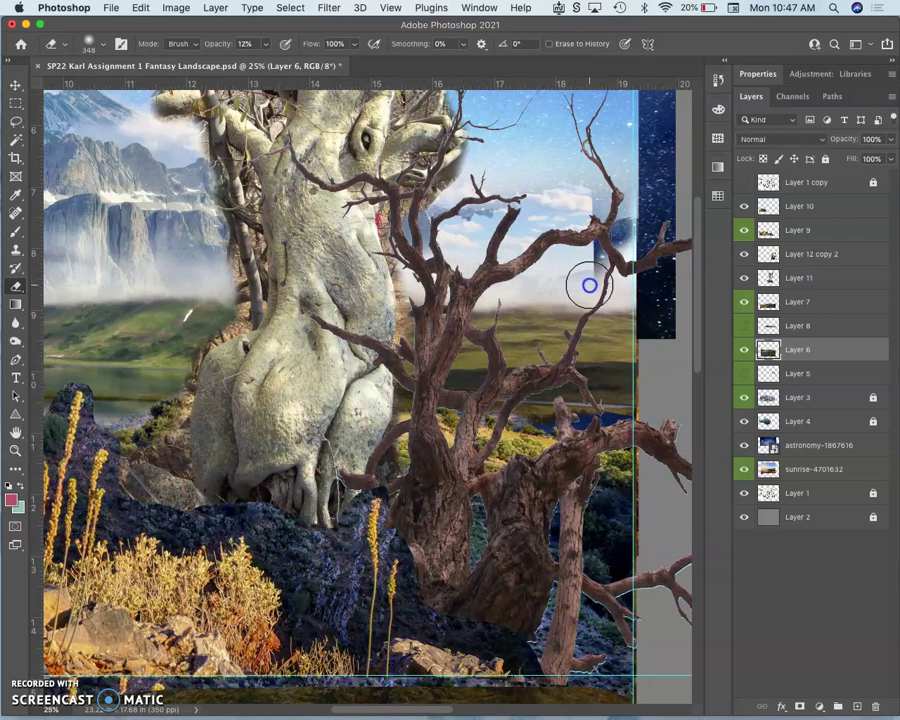
pyautogui.moveTo(586, 274)
pyautogui.mouseDown()
pyautogui.moveTo(411, 298)
pyautogui.moveTo(428, 284)
pyautogui.moveTo(413, 301)
pyautogui.moveTo(526, 282)
pyautogui.mouseUp()
pyautogui.moveTo(583, 290); pyautogui.dragTo(502, 280)
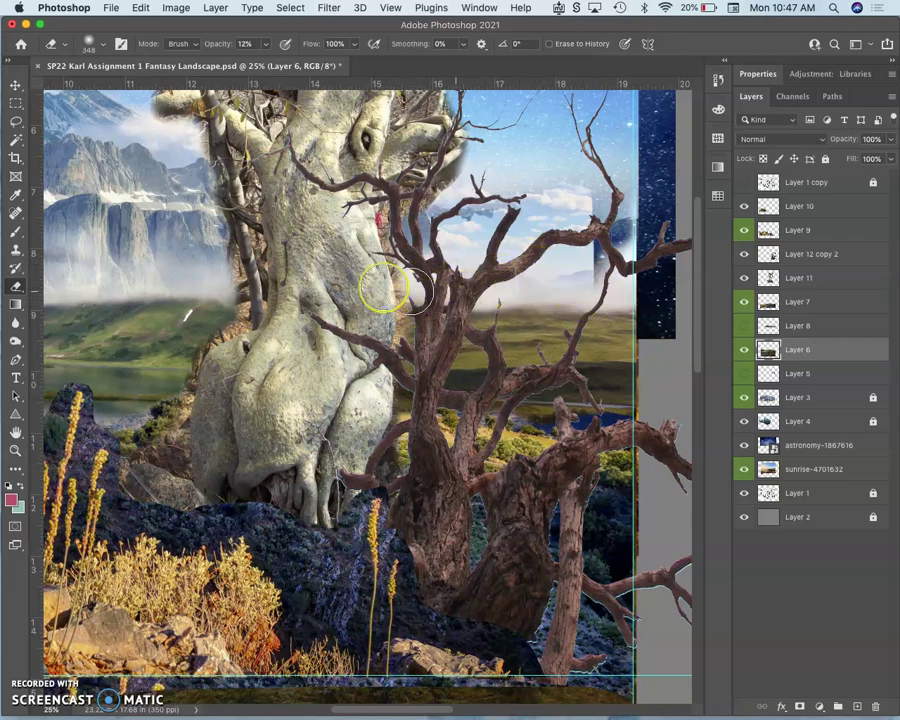
# Unlock Layer 3, lasso its distant mountain section behind the dead tree, and reposition it to fill the gap up to the right-hand guide
pyautogui.click(847, 398)
pyautogui.moveTo(630, 235); pyautogui.dragTo(585, 195)
pyautogui.moveTo(464, 227); pyautogui.dragTo(380, 237)
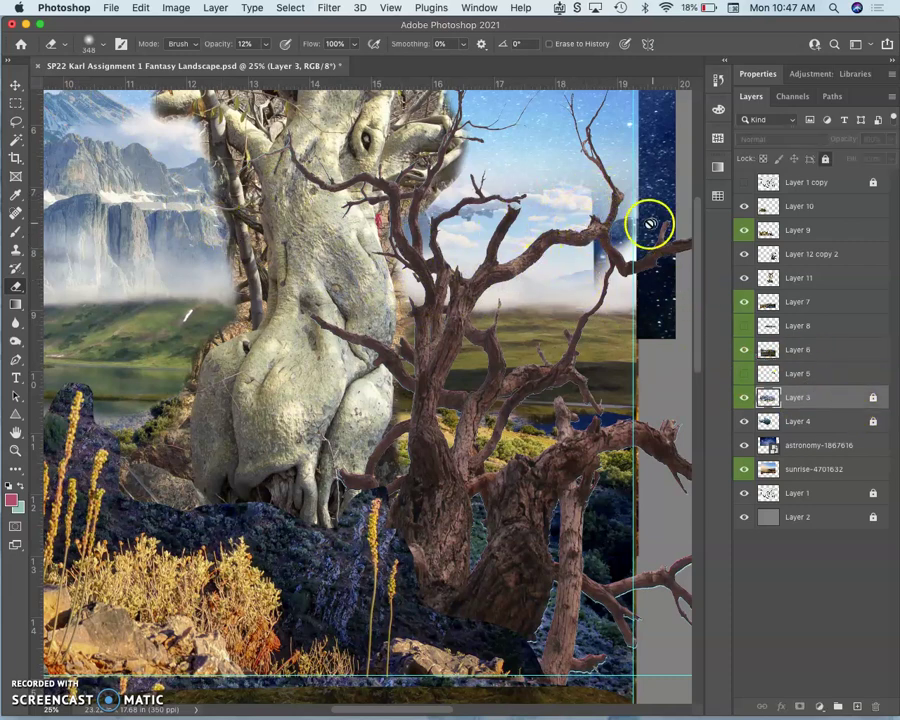
pyautogui.click(808, 398)
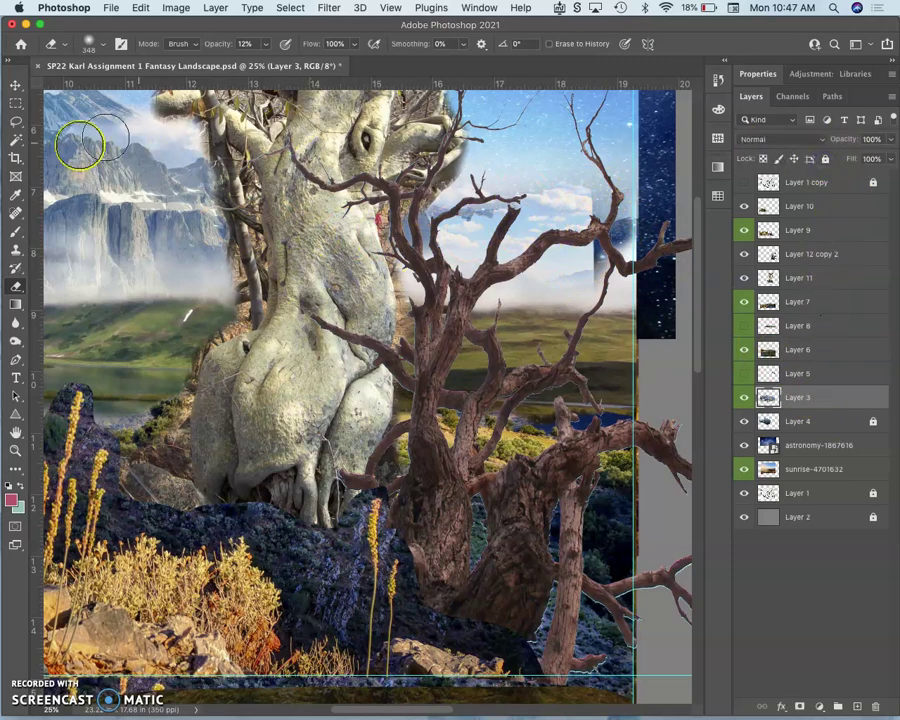
pyautogui.click(16, 121)
pyautogui.moveTo(310, 185)
pyautogui.mouseDown()
pyautogui.moveTo(297, 362)
pyautogui.moveTo(384, 385)
pyautogui.moveTo(523, 390)
pyautogui.moveTo(612, 268)
pyautogui.mouseUp()
pyautogui.moveTo(614, 101)
pyautogui.mouseDown()
pyautogui.moveTo(523, 78)
pyautogui.moveTo(430, 86)
pyautogui.mouseUp()
pyautogui.moveTo(228, 104); pyautogui.dragTo(15, 88)
pyautogui.click(15, 84)
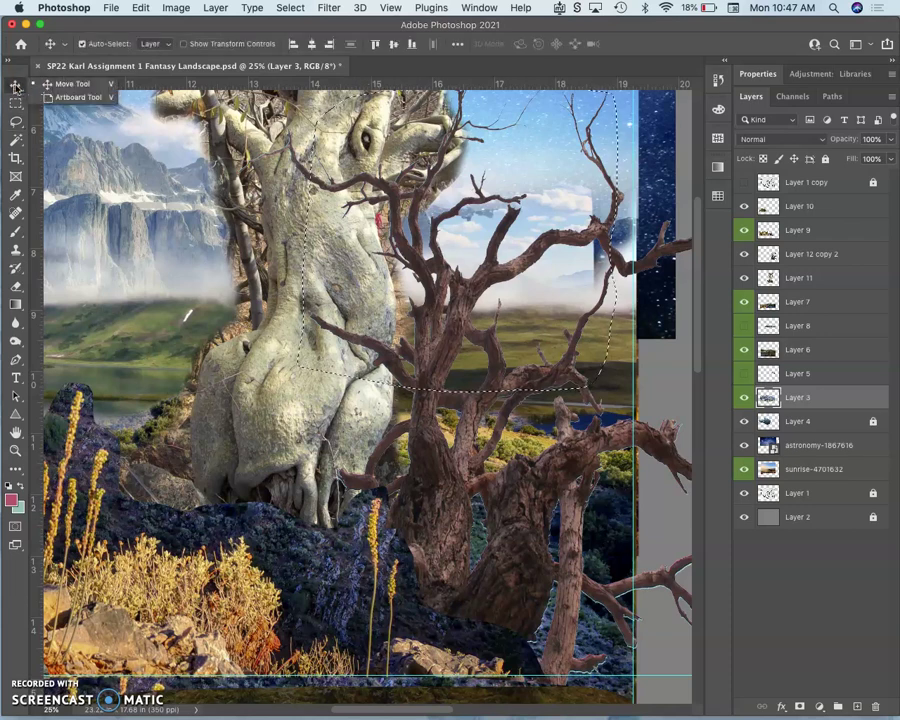
pyautogui.moveTo(475, 244)
pyautogui.mouseDown()
pyautogui.moveTo(546, 247)
pyautogui.moveTo(442, 254)
pyautogui.moveTo(478, 256)
pyautogui.moveTo(477, 212)
pyautogui.moveTo(490, 207)
pyautogui.moveTo(502, 227)
pyautogui.moveTo(491, 212)
pyautogui.mouseUp()
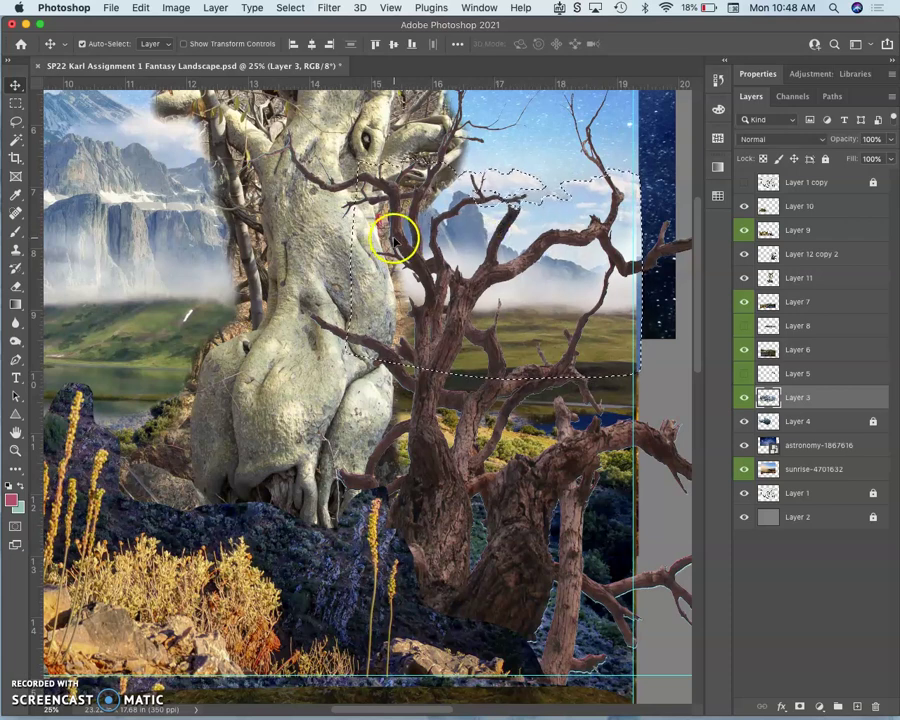
pyautogui.click(15, 121)
pyautogui.click(135, 147)
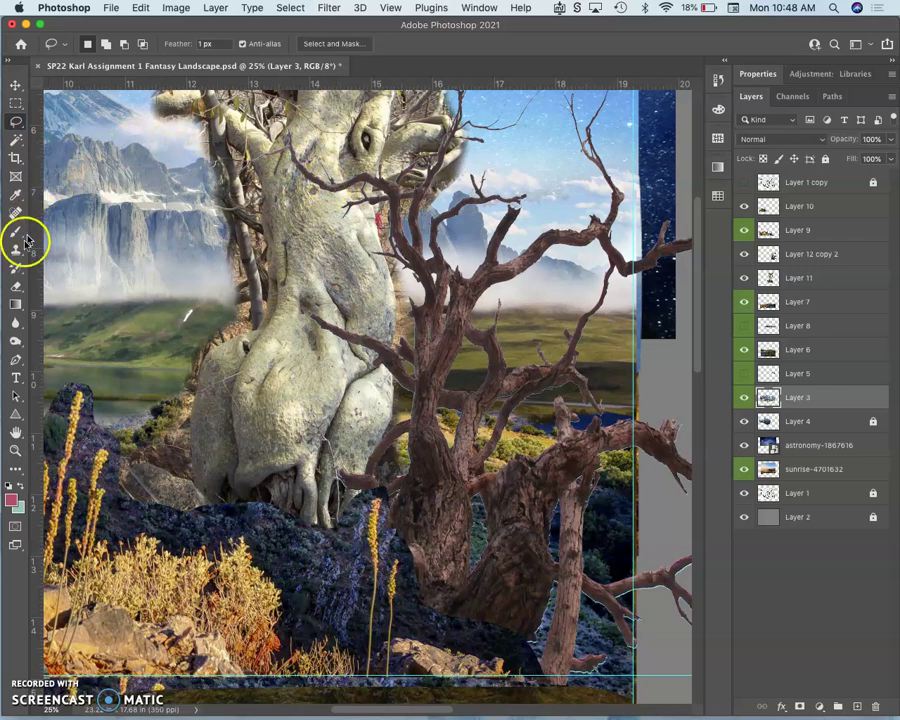
# Soften the upper edge of the repositioned Layer 3 mountains with a 348 px Eraser at 12% opacity, compare visibility, and lock the layer
pyautogui.click(15, 287)
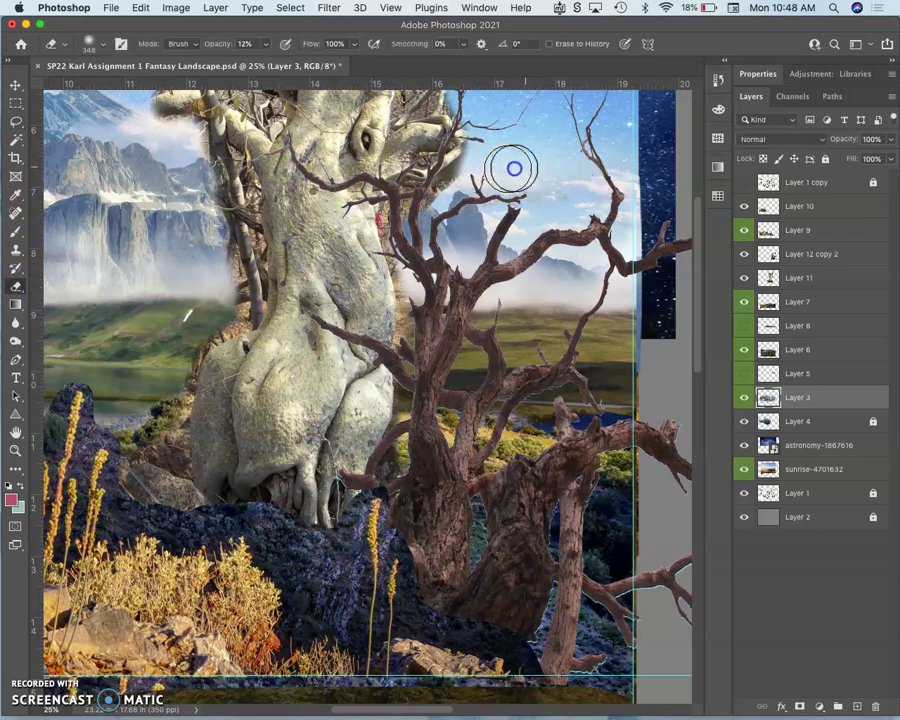
pyautogui.moveTo(514, 204)
pyautogui.mouseDown()
pyautogui.moveTo(594, 187)
pyautogui.moveTo(590, 215)
pyautogui.moveTo(575, 194)
pyautogui.moveTo(536, 190)
pyautogui.moveTo(570, 191)
pyautogui.mouseUp()
pyautogui.click(745, 400)
pyautogui.click(744, 398)
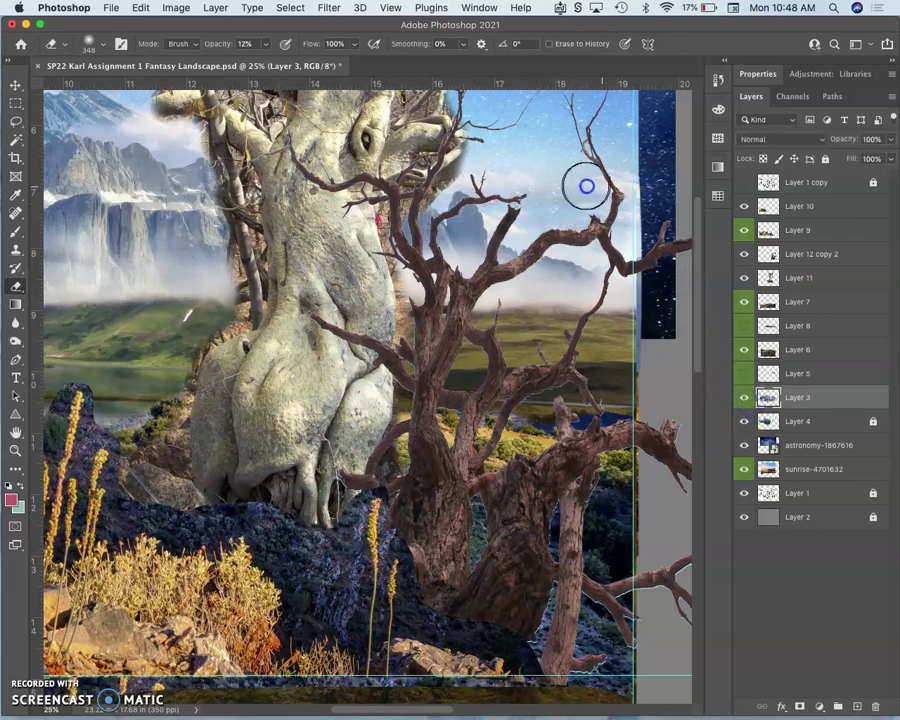
pyautogui.moveTo(582, 185)
pyautogui.mouseDown()
pyautogui.moveTo(591, 195)
pyautogui.moveTo(577, 211)
pyautogui.moveTo(623, 235)
pyautogui.moveTo(524, 214)
pyautogui.moveTo(496, 187)
pyautogui.moveTo(514, 165)
pyautogui.moveTo(508, 155)
pyautogui.moveTo(368, 281)
pyautogui.moveTo(428, 287)
pyautogui.moveTo(580, 362)
pyautogui.mouseUp()
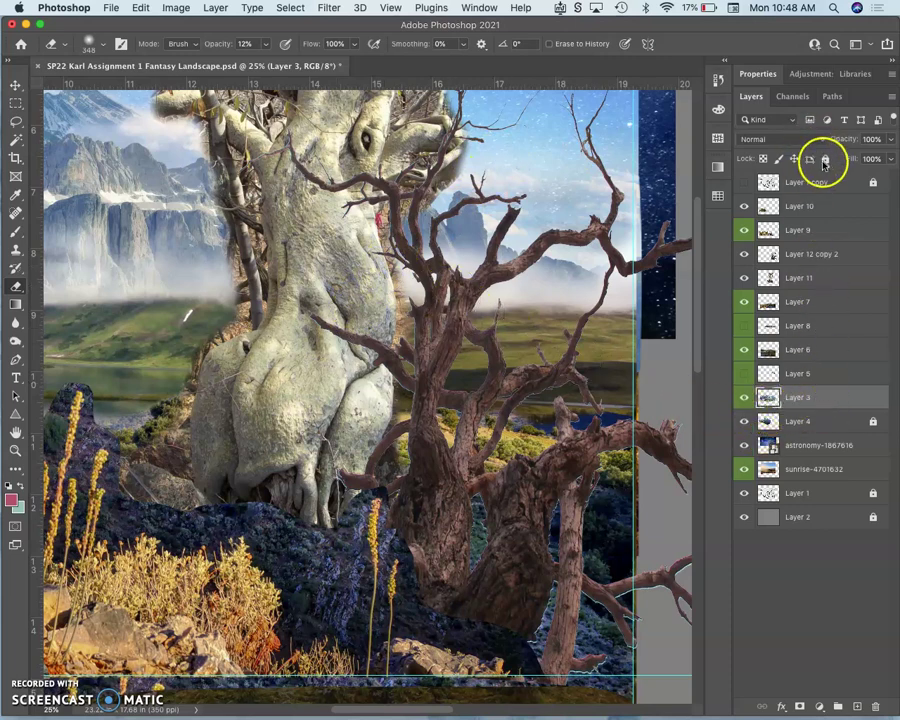
pyautogui.click(826, 160)
# Thin Layer 6's mist at the base of the mountains on both sides of the large tree with the soft 12% Eraser
pyautogui.click(775, 350)
pyautogui.click(608, 247)
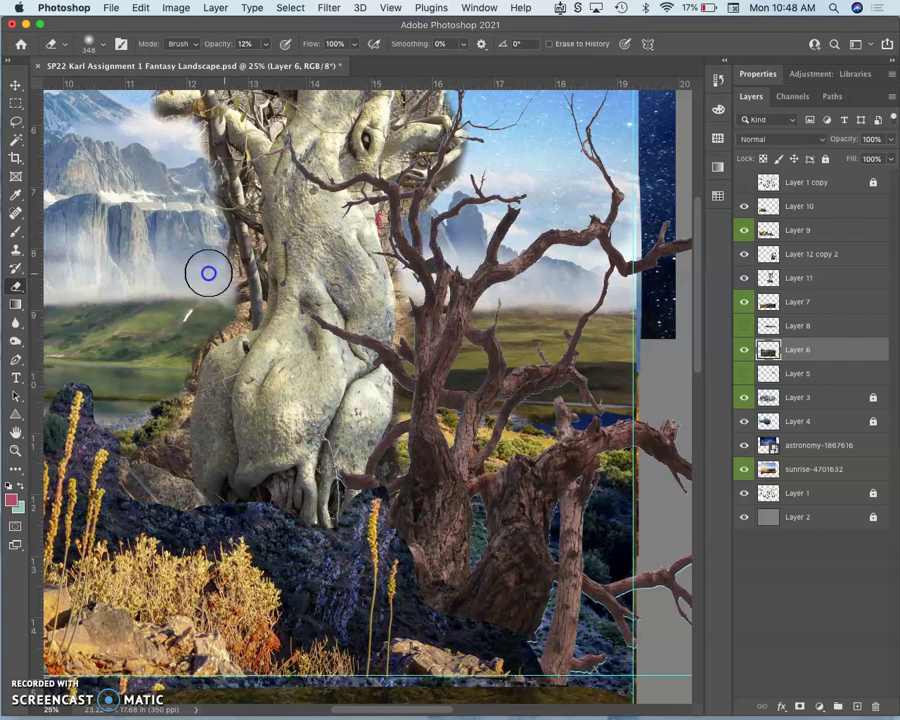
pyautogui.moveTo(193, 255)
pyautogui.mouseDown()
pyautogui.moveTo(145, 265)
pyautogui.moveTo(242, 283)
pyautogui.moveTo(153, 278)
pyautogui.moveTo(219, 288)
pyautogui.moveTo(150, 289)
pyautogui.mouseUp()
pyautogui.moveTo(237, 288)
pyautogui.mouseDown()
pyautogui.moveTo(221, 355)
pyautogui.moveTo(219, 336)
pyautogui.moveTo(404, 306)
pyautogui.mouseUp()
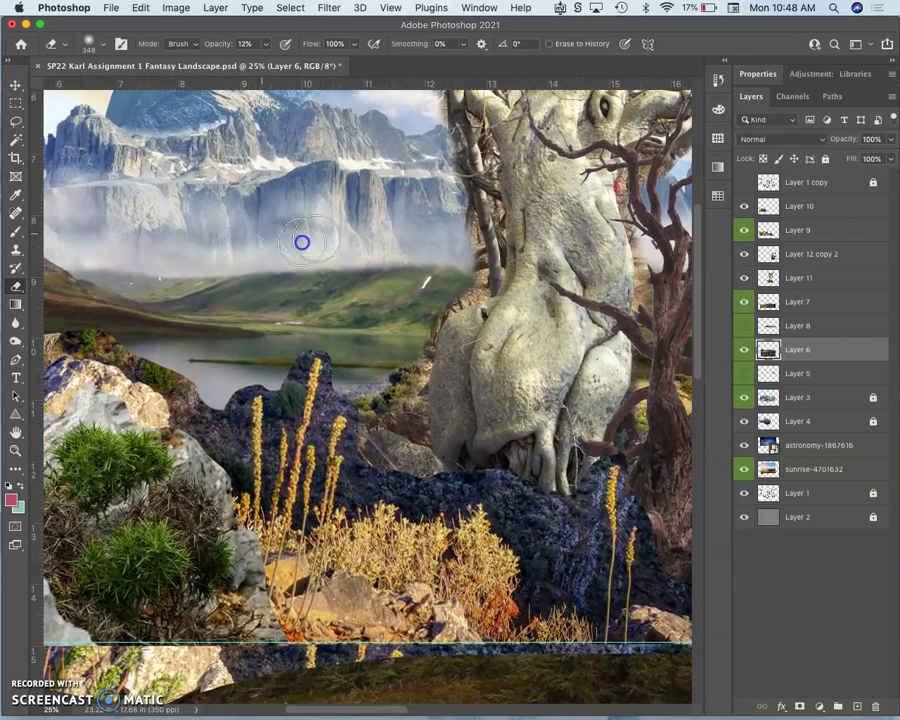
pyautogui.moveTo(287, 224)
pyautogui.mouseDown()
pyautogui.moveTo(453, 243)
pyautogui.moveTo(349, 239)
pyautogui.moveTo(343, 219)
pyautogui.moveTo(305, 223)
pyautogui.moveTo(268, 206)
pyautogui.moveTo(226, 212)
pyautogui.moveTo(254, 196)
pyautogui.moveTo(167, 212)
pyautogui.moveTo(170, 202)
pyautogui.moveTo(135, 221)
pyautogui.moveTo(150, 227)
pyautogui.moveTo(148, 239)
pyautogui.moveTo(172, 243)
pyautogui.moveTo(229, 221)
pyautogui.moveTo(256, 234)
pyautogui.moveTo(308, 236)
pyautogui.moveTo(220, 260)
pyautogui.moveTo(295, 275)
pyautogui.moveTo(347, 269)
pyautogui.moveTo(258, 263)
pyautogui.moveTo(219, 273)
pyautogui.moveTo(352, 276)
pyautogui.moveTo(529, 263)
pyautogui.moveTo(439, 292)
pyautogui.mouseUp()
pyautogui.hscroll(-8, 388, 240)
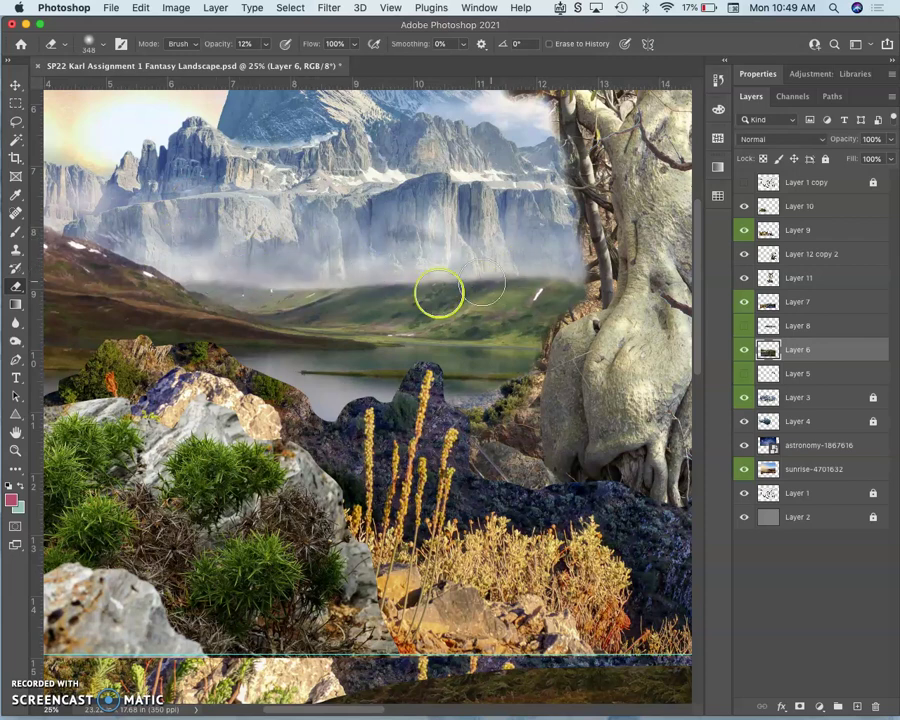
# Fade Layer 6's remaining mist around the dead tree's branches while viewing the whole composition, and lock Layer 6
pyautogui.press('super+minus')
pyautogui.press('super+minus')
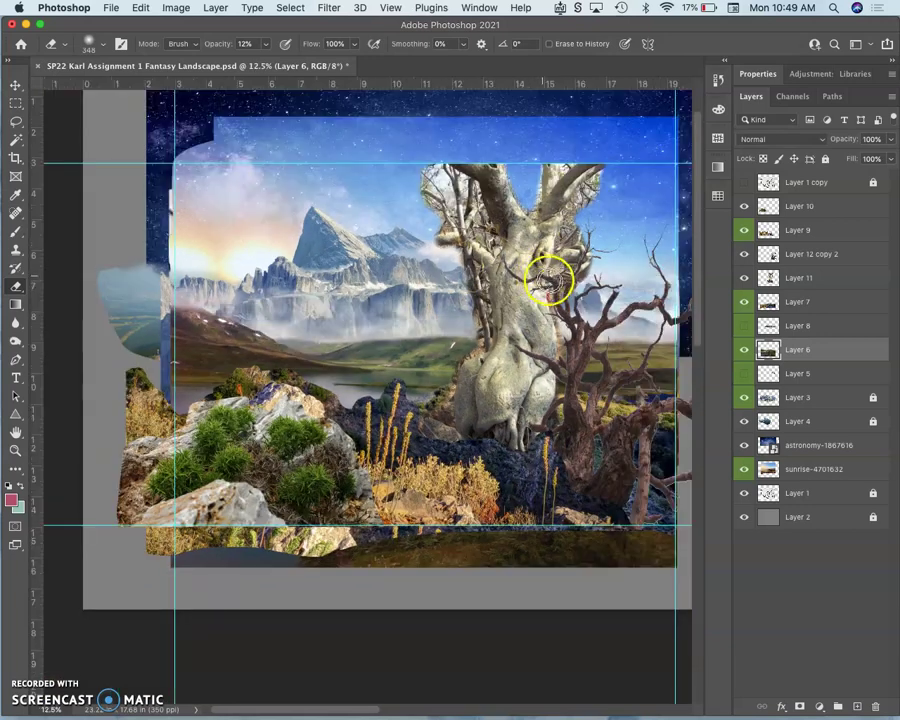
pyautogui.hscroll(3, 558, 310)
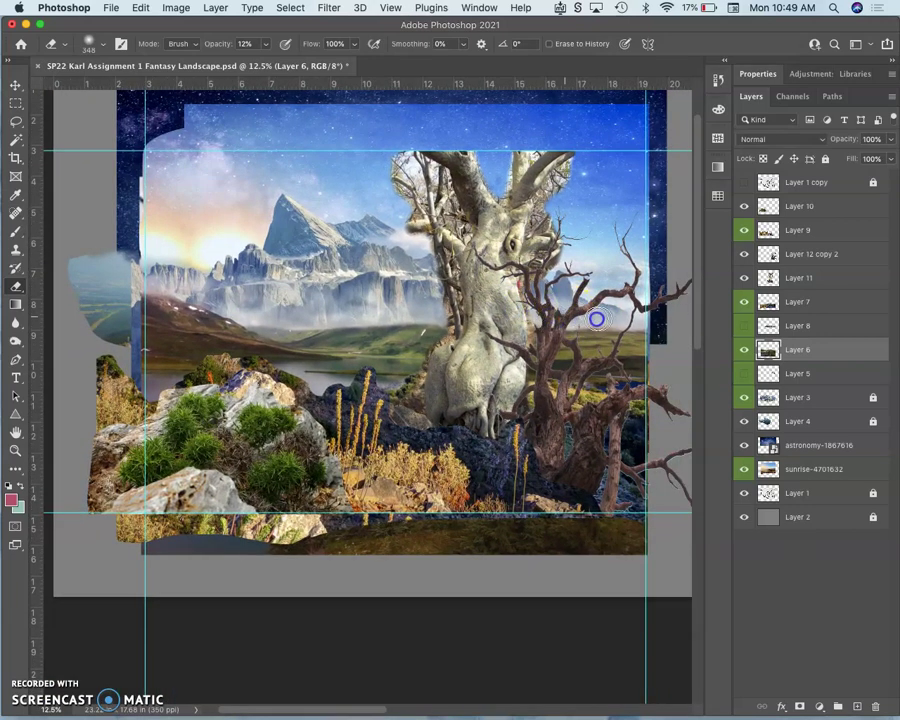
pyautogui.click(540, 311)
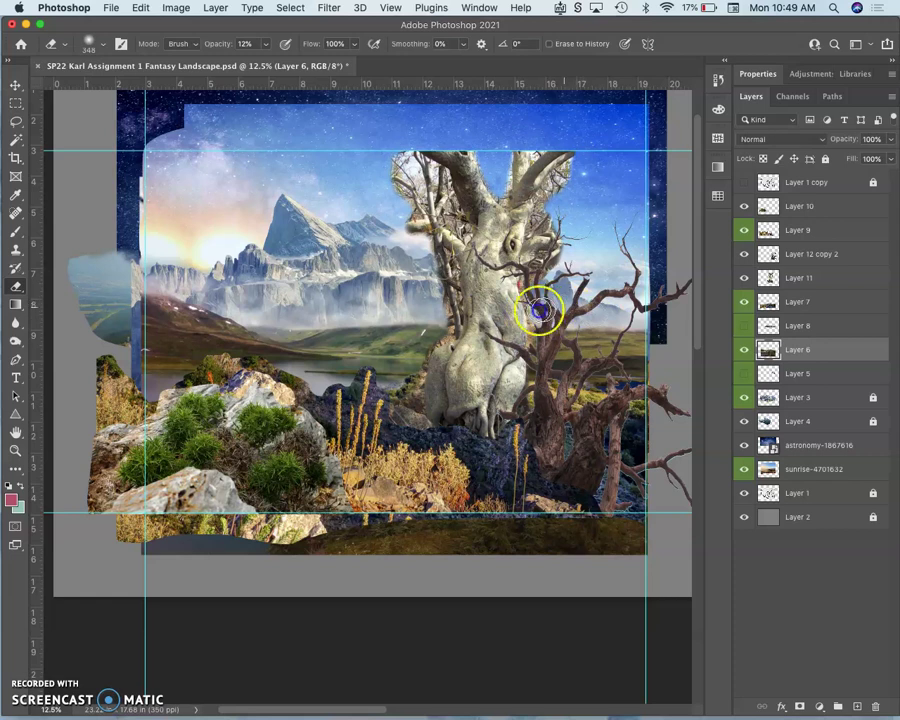
pyautogui.moveTo(540, 311)
pyautogui.mouseDown()
pyautogui.moveTo(461, 300)
pyautogui.moveTo(373, 309)
pyautogui.moveTo(395, 302)
pyautogui.moveTo(335, 373)
pyautogui.mouseUp()
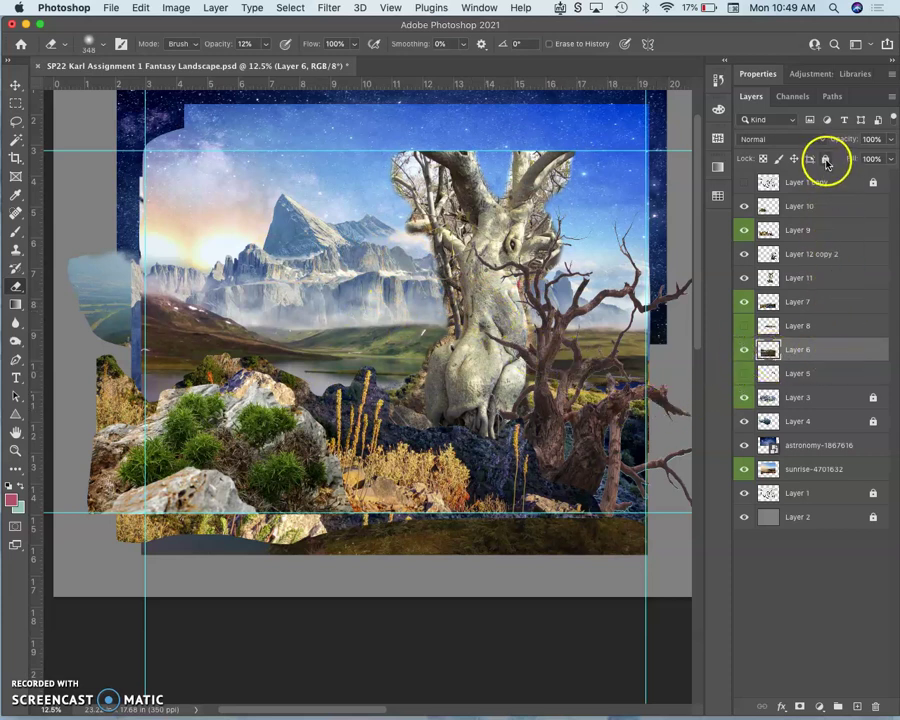
pyautogui.click(825, 158)
# Preview Layer 5 and leave it hidden, then show the striped hills on Layer 8 and make that layer active
pyautogui.click(744, 373)
pyautogui.click(747, 373)
pyautogui.click(745, 326)
pyautogui.click(745, 327)
pyautogui.click(745, 328)
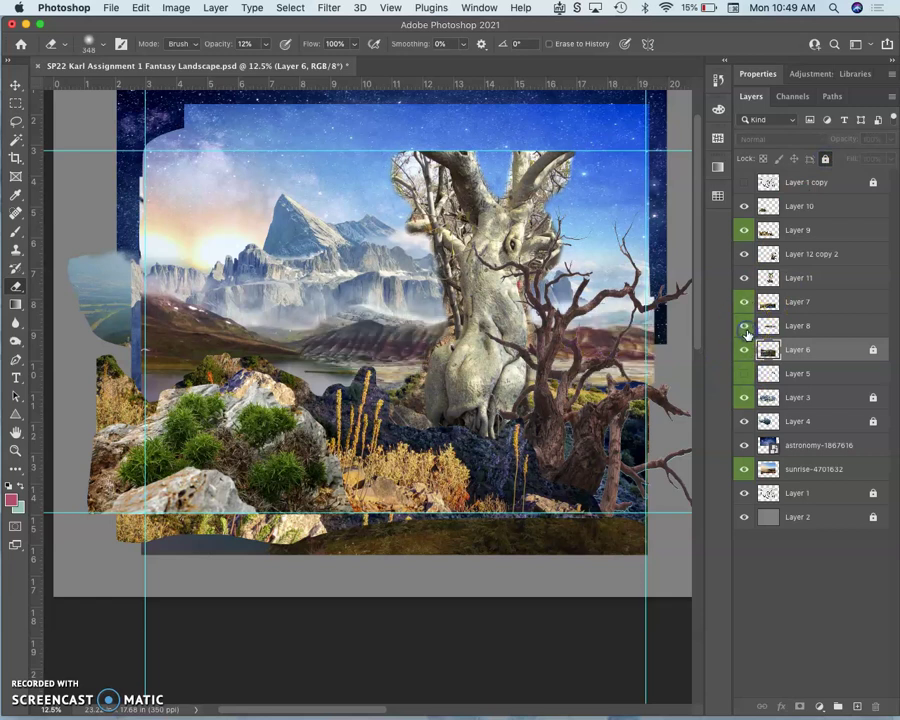
pyautogui.click(801, 355)
pyautogui.click(801, 330)
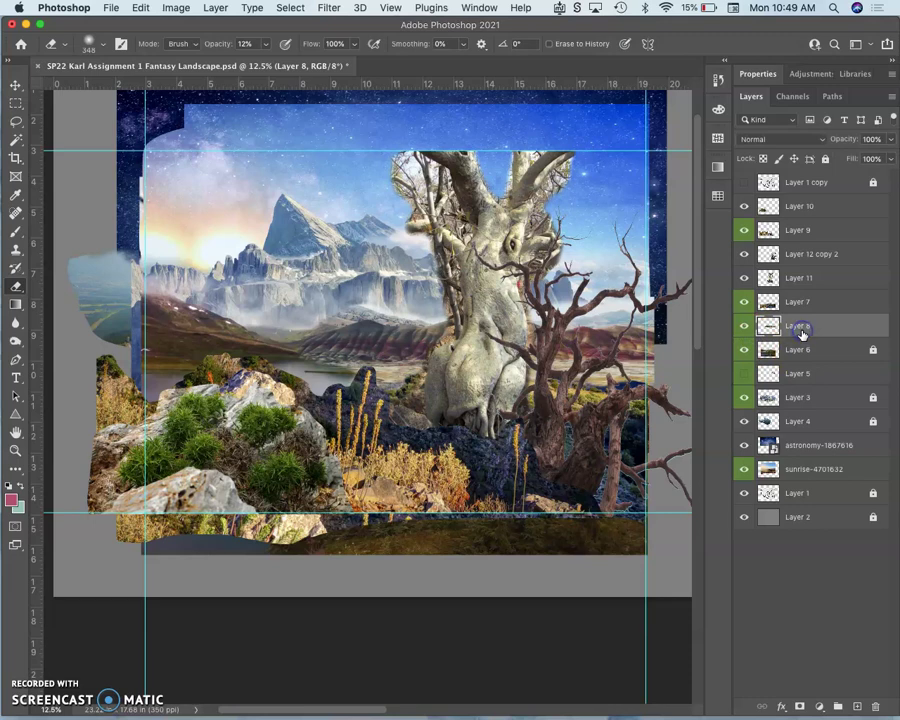
# Adjust Layer 8's Levels with input values of 19 for shadows, 1.12 for midtones and 247 for highlights
pyautogui.press('super+plus')
pyautogui.moveTo(409, 275); pyautogui.dragTo(384, 258)
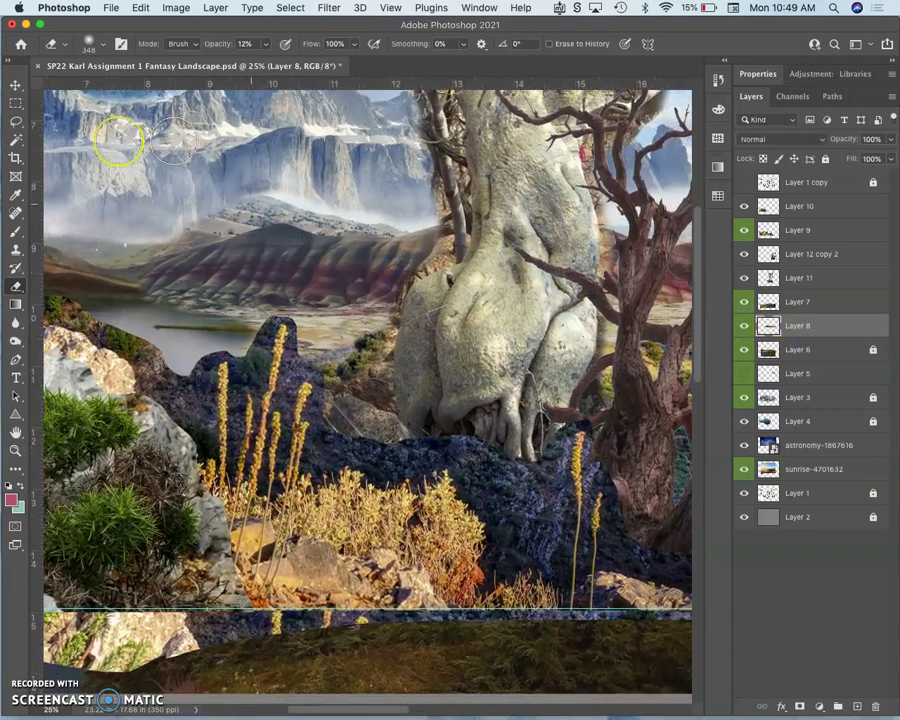
pyautogui.click(176, 8)
pyautogui.moveTo(201, 46)
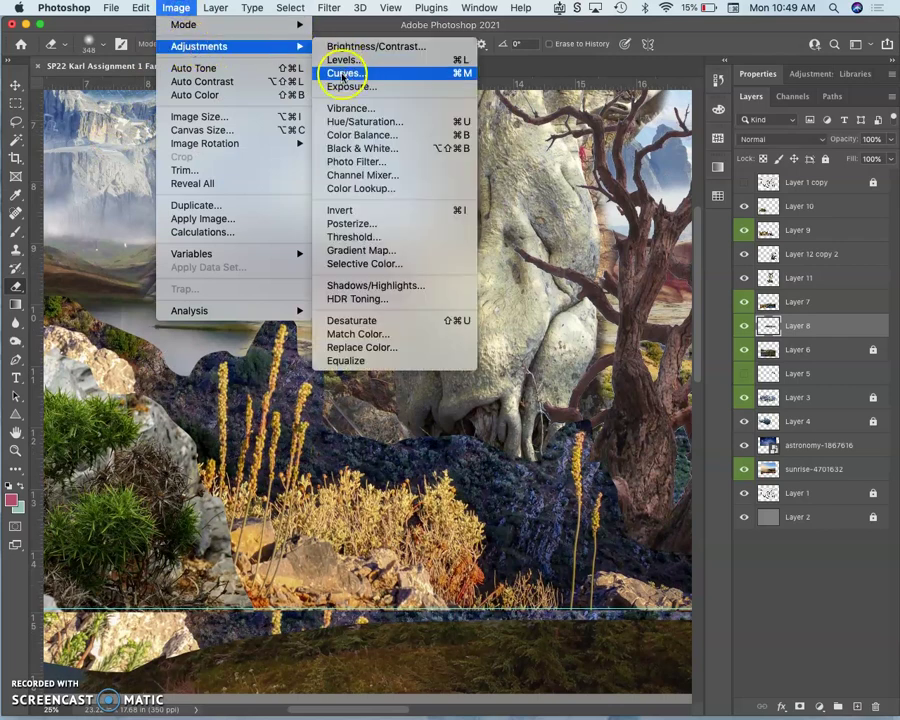
pyautogui.click(346, 62)
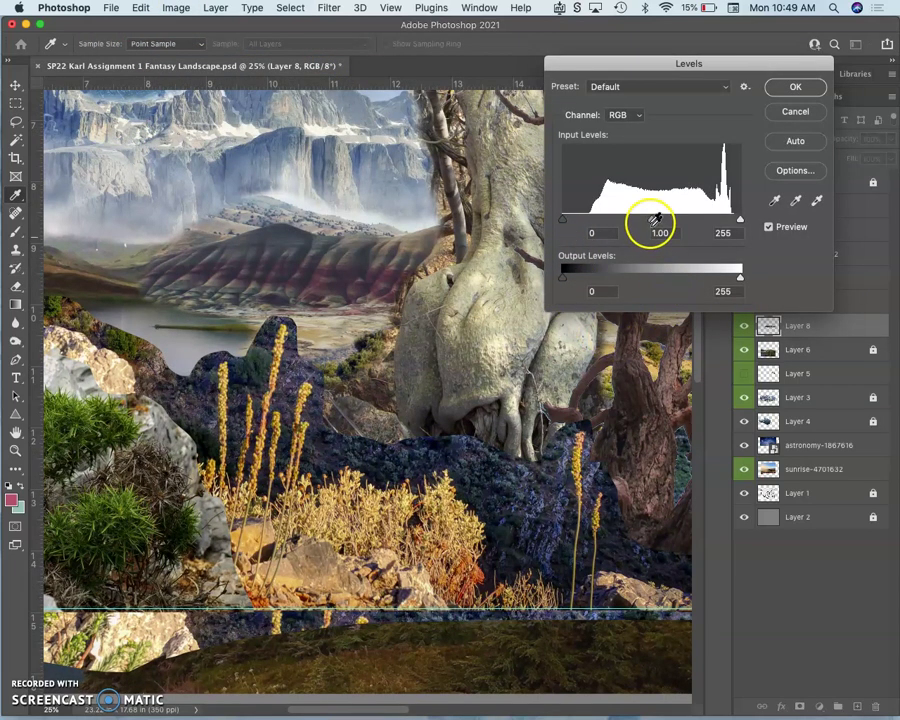
pyautogui.moveTo(651, 221)
pyautogui.mouseDown()
pyautogui.moveTo(644, 223)
pyautogui.moveTo(659, 224)
pyautogui.mouseUp()
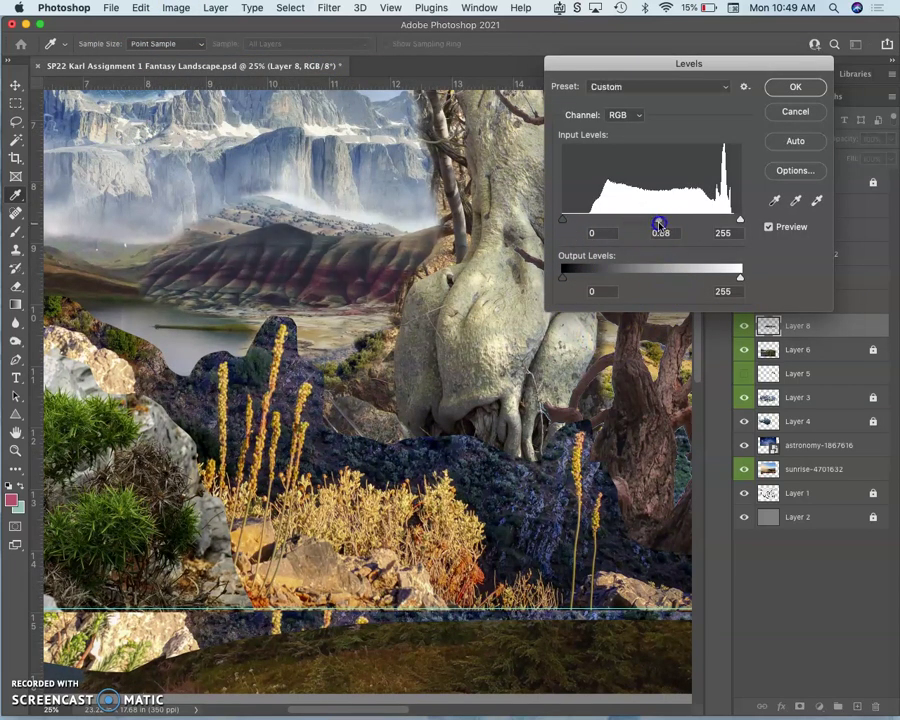
pyautogui.click(573, 212)
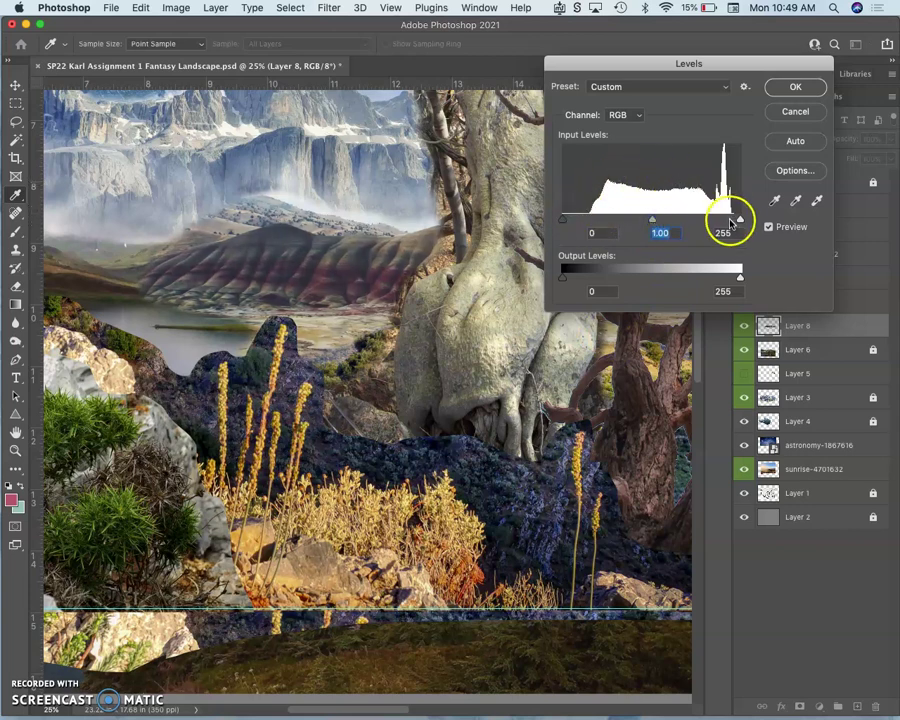
pyautogui.moveTo(565, 221); pyautogui.dragTo(580, 221)
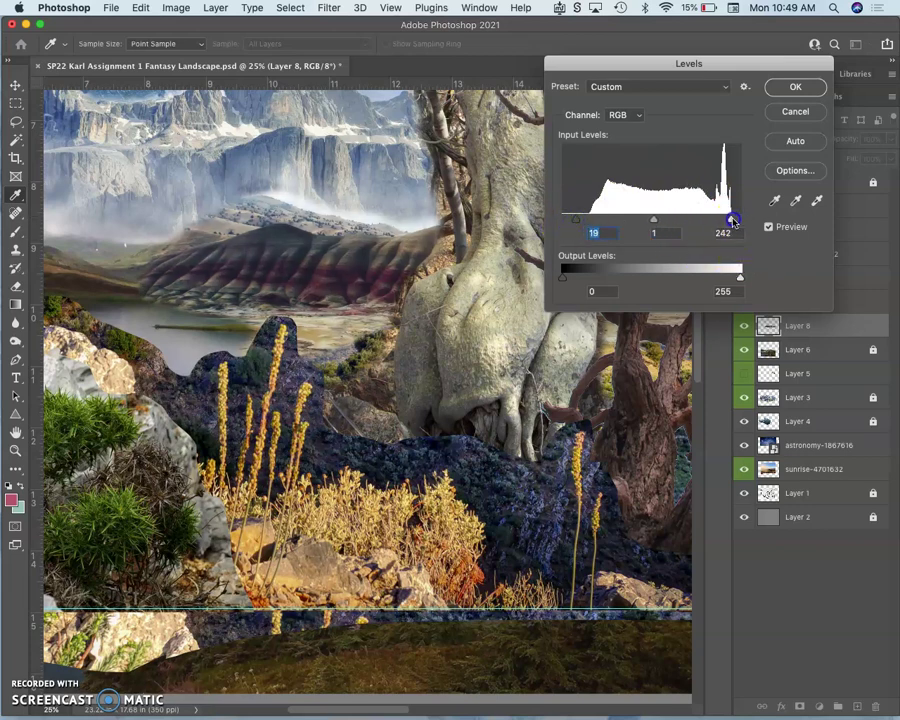
pyautogui.moveTo(655, 219); pyautogui.dragTo(648, 220)
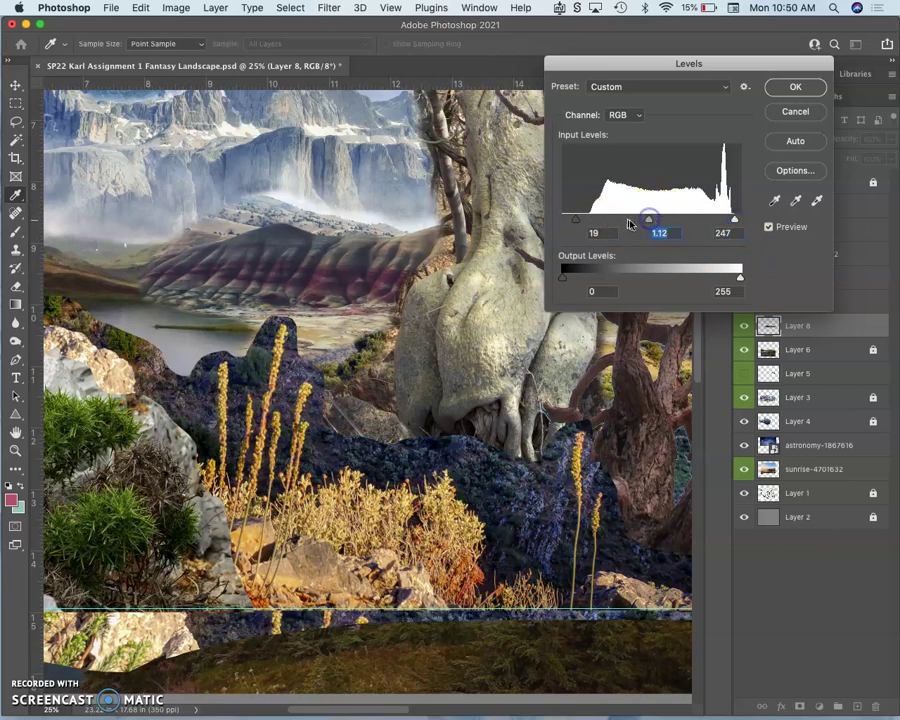
pyautogui.click(794, 92)
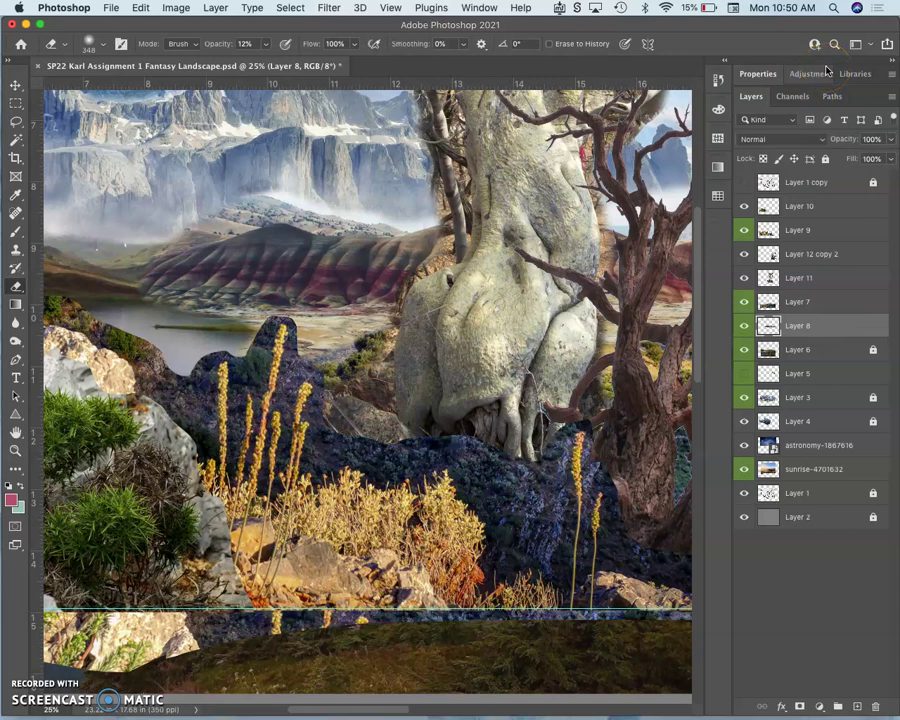
# Color-balance Layer 8's midtones to -10 cyan/red, -10 magenta/green and -14 yellow/blue
pyautogui.click(176, 9)
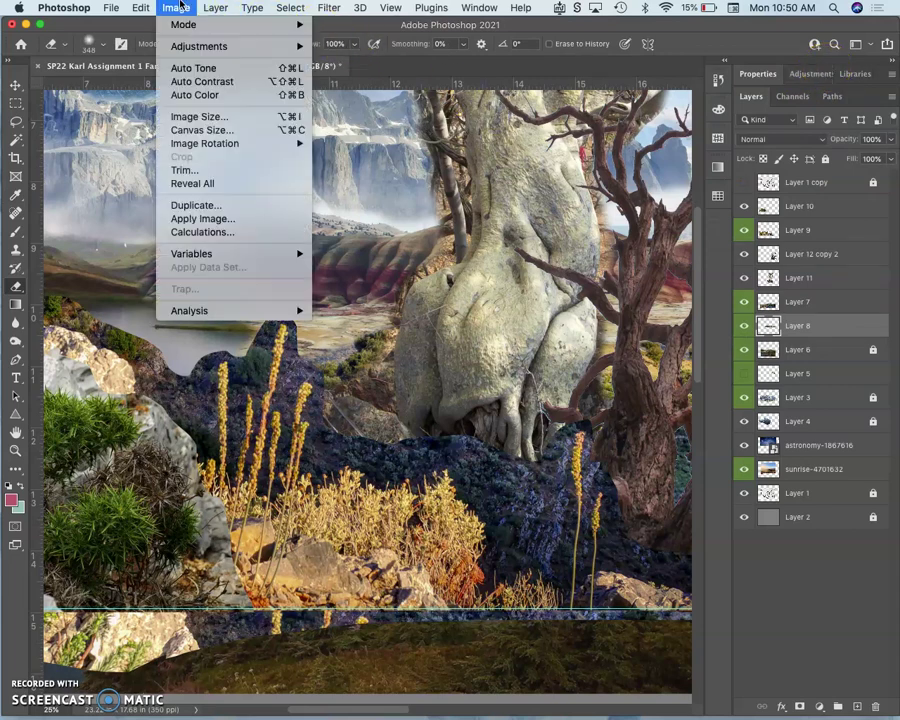
pyautogui.moveTo(297, 46)
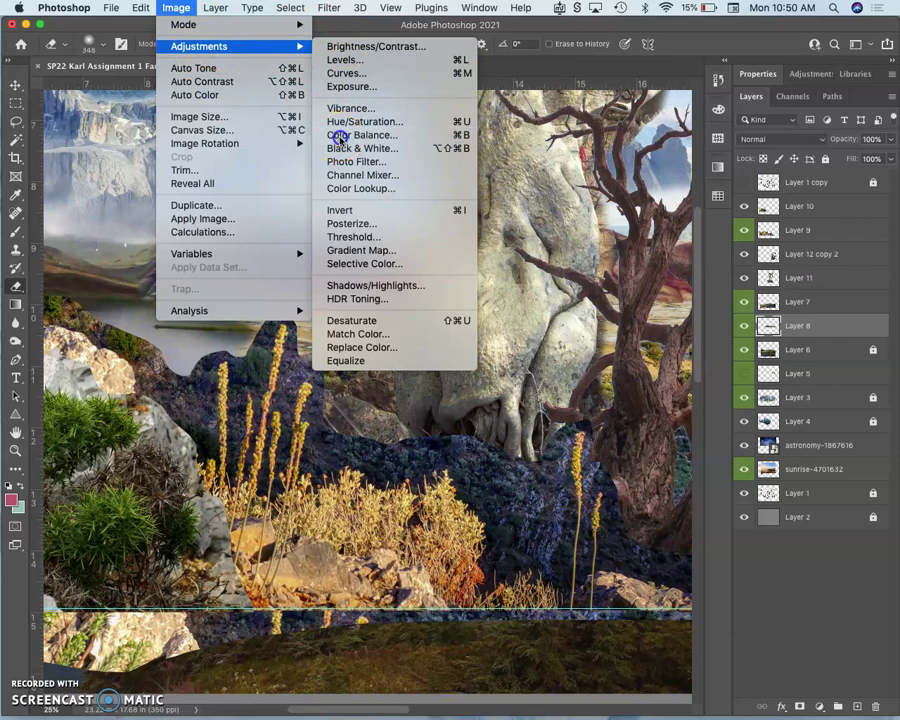
pyautogui.click(342, 136)
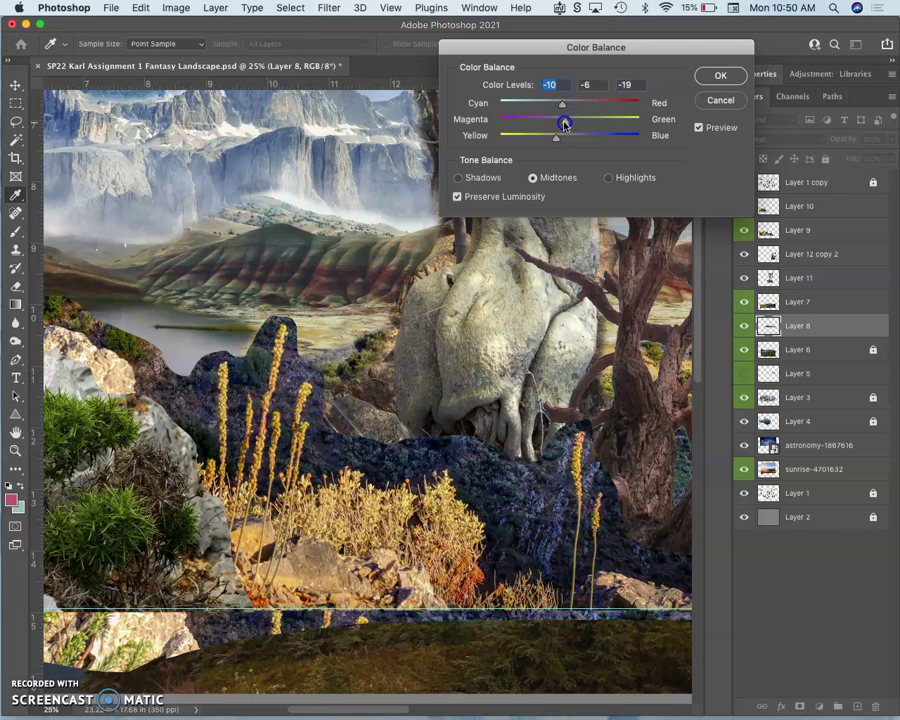
pyautogui.moveTo(561, 123); pyautogui.dragTo(563, 124)
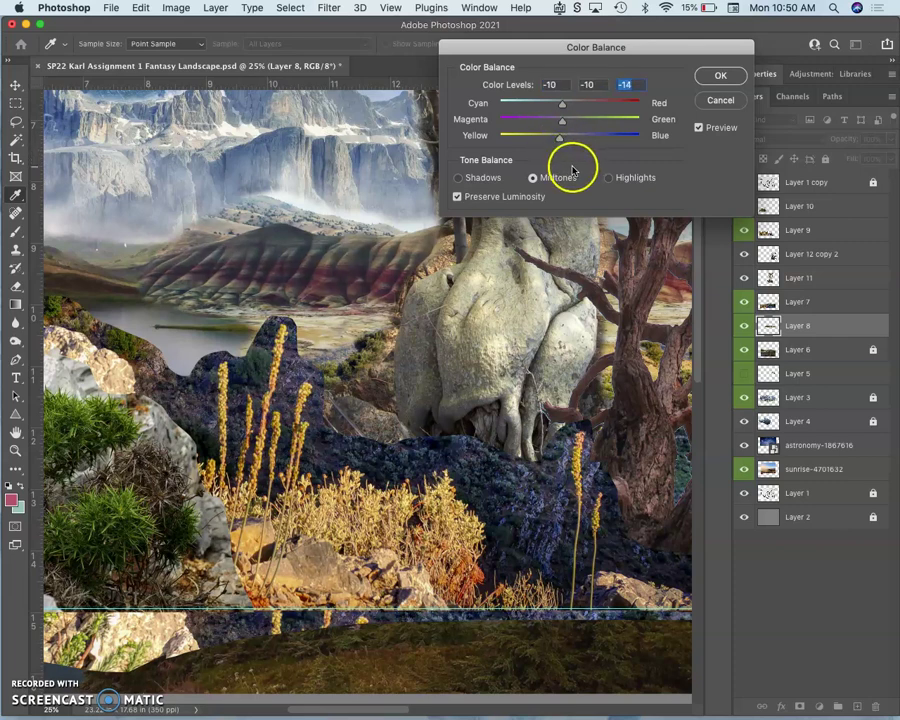
pyautogui.click(712, 80)
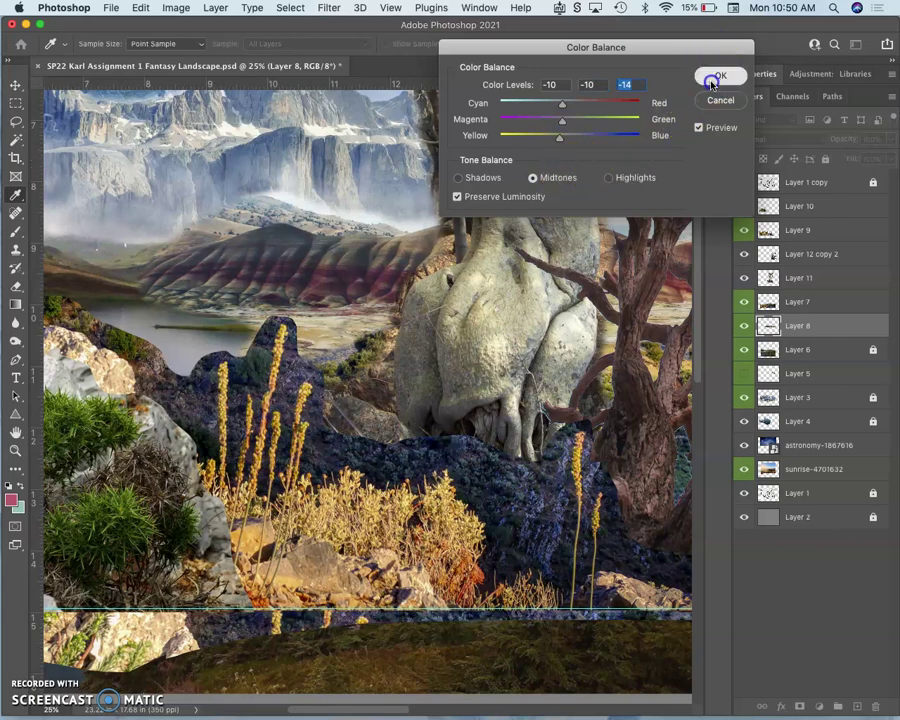
pyautogui.press('e')
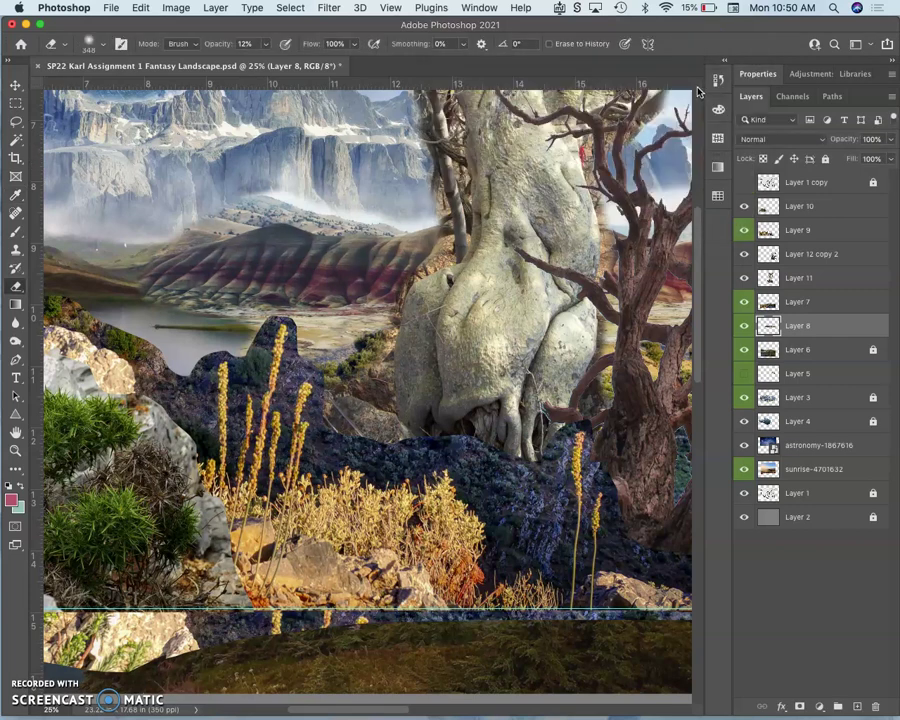
# Adjust Layer 8 with Hue/Saturation, using hue -2 and saturation +6, and return to the Eraser
pyautogui.click(188, 8)
pyautogui.moveTo(218, 44)
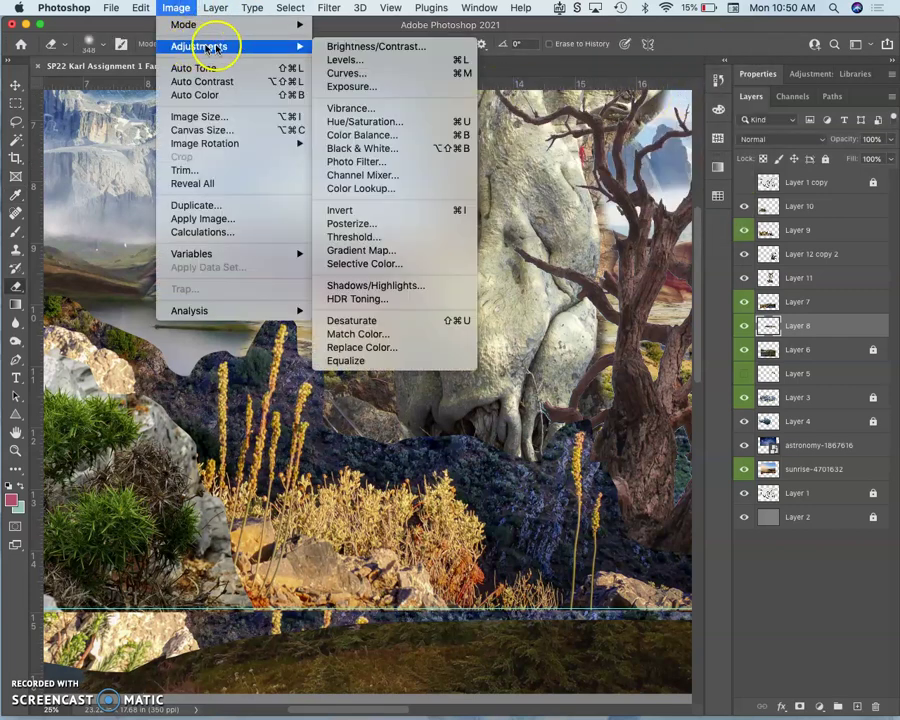
pyautogui.click(351, 120)
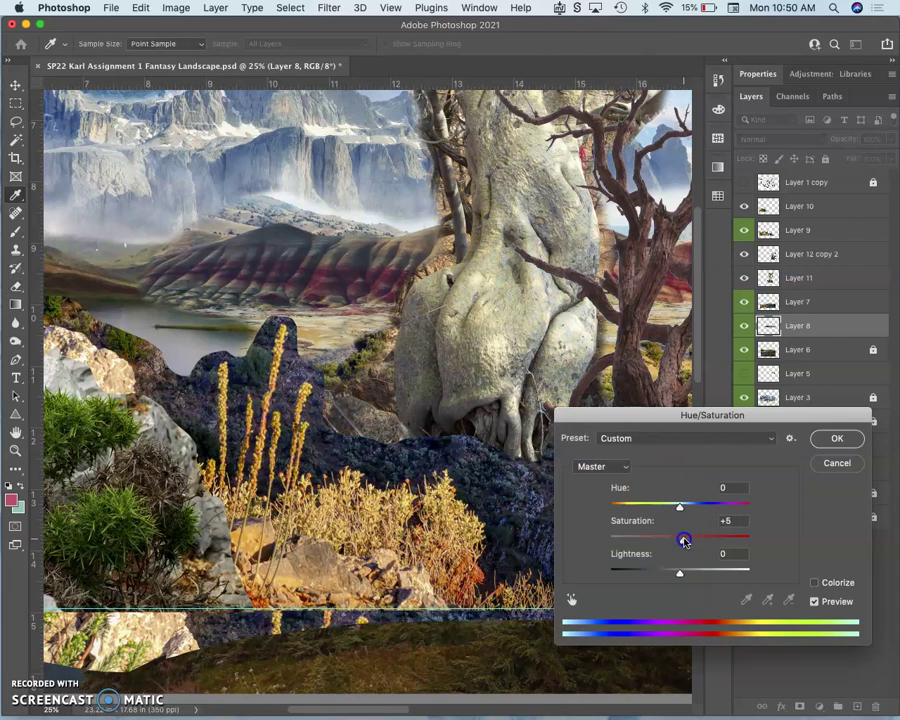
pyautogui.moveTo(670, 511); pyautogui.dragTo(682, 512)
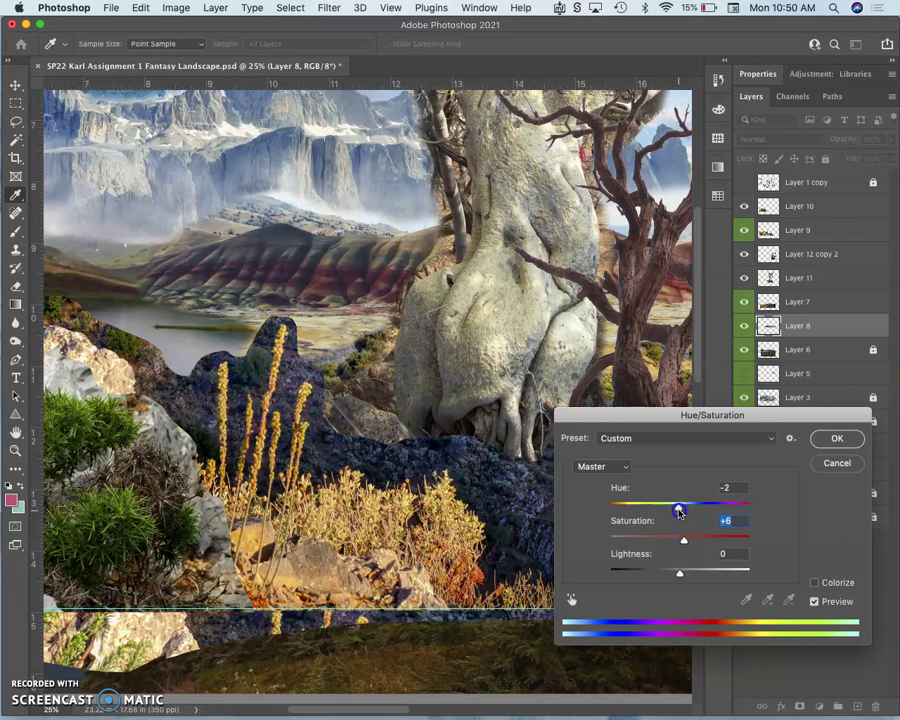
pyautogui.click(825, 436)
pyautogui.press('e')
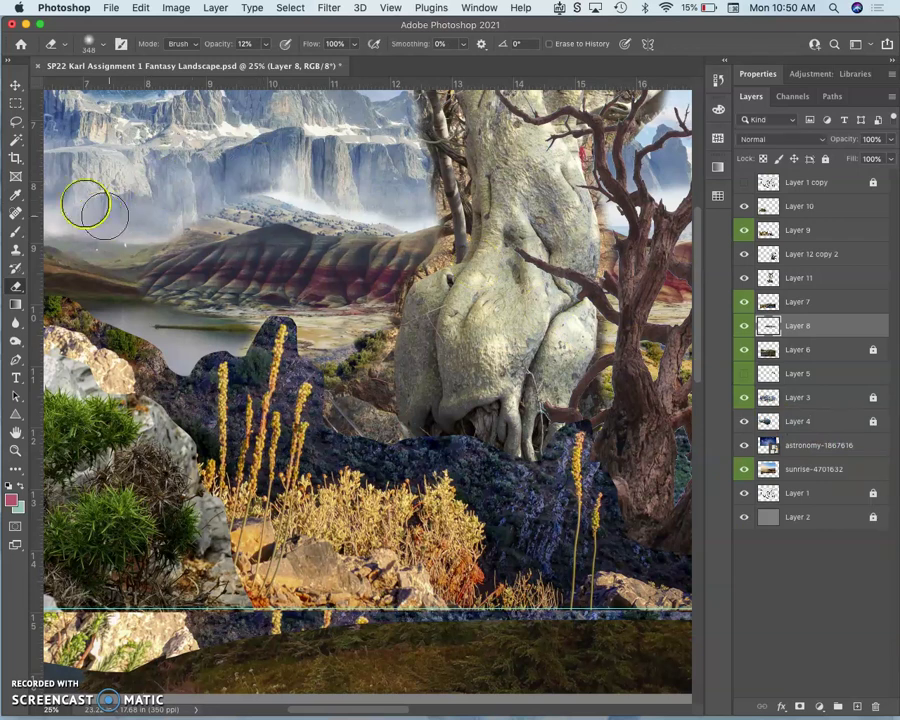
# Lasso the pale hills behind the striped ridge on Layer 8, restore them after a trial deletion, and nudge the selection slightly upward
pyautogui.click(16, 121)
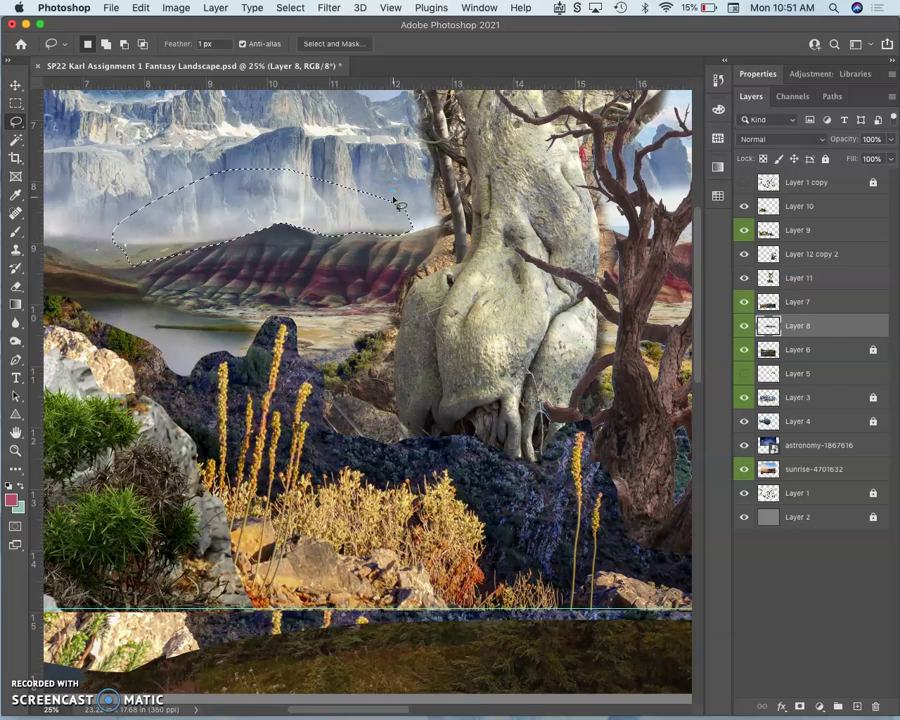
pyautogui.press('super+equal')
pyautogui.press('super+equal')
pyautogui.press('super+equal')
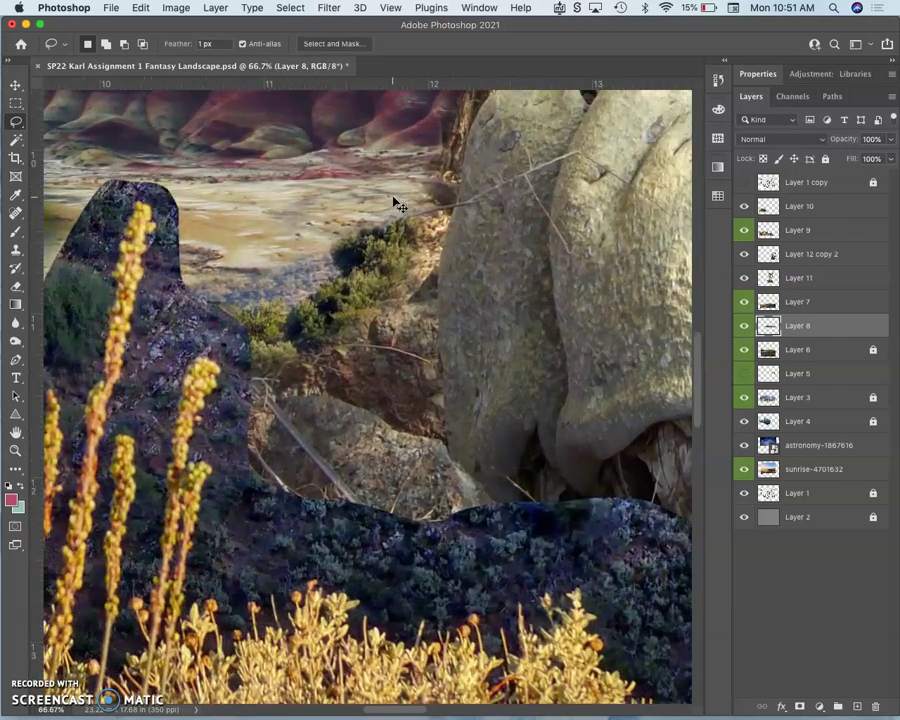
pyautogui.moveTo(244, 176)
pyautogui.mouseDown()
pyautogui.moveTo(394, 432)
pyautogui.moveTo(304, 260)
pyautogui.moveTo(318, 256)
pyautogui.mouseUp()
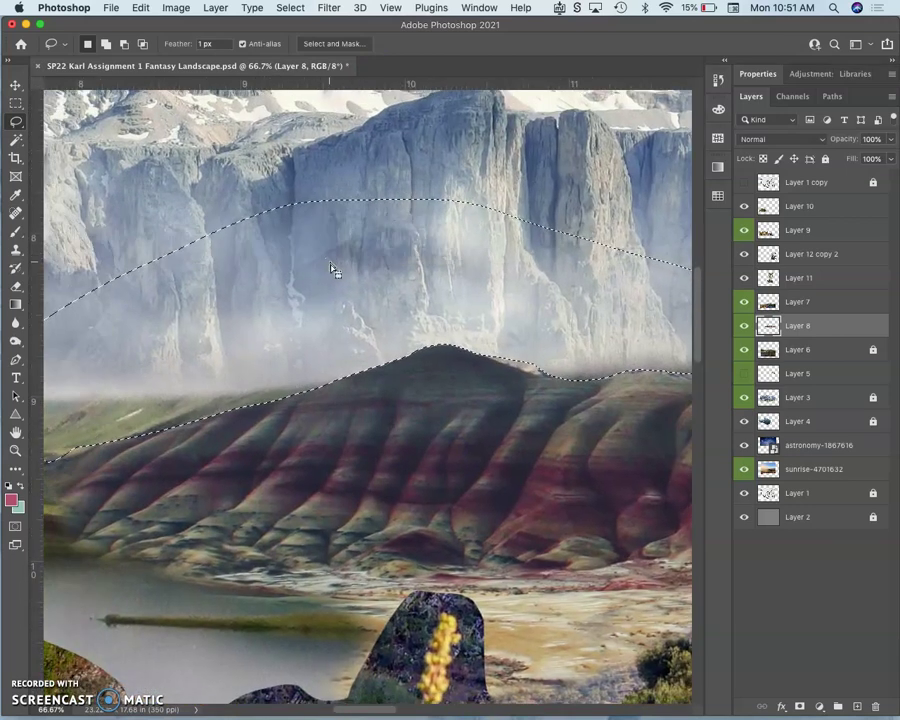
pyautogui.press('Delete')
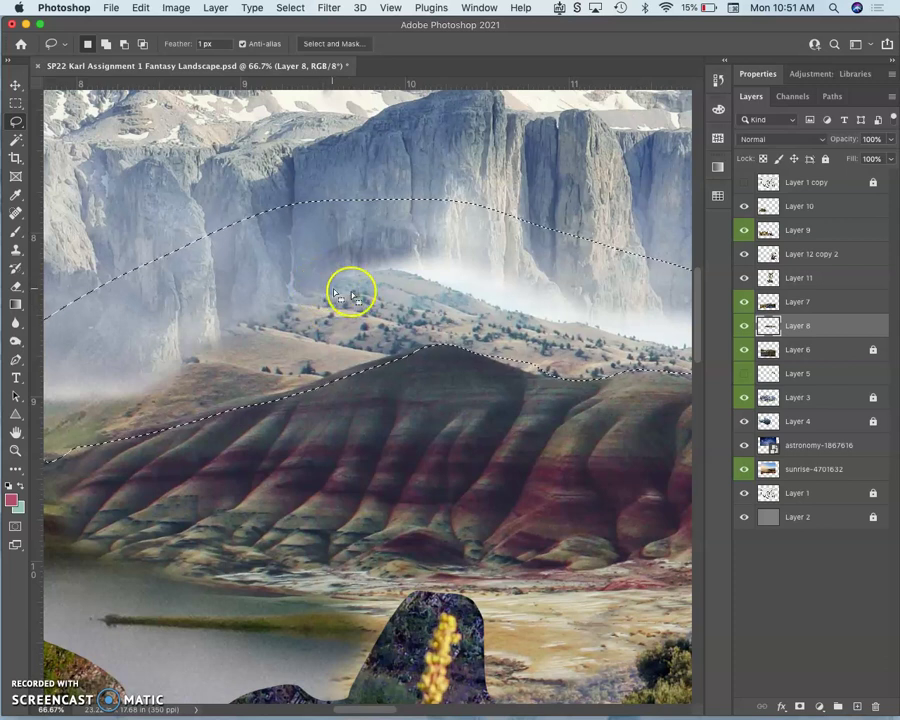
pyautogui.moveTo(337, 311); pyautogui.dragTo(321, 311)
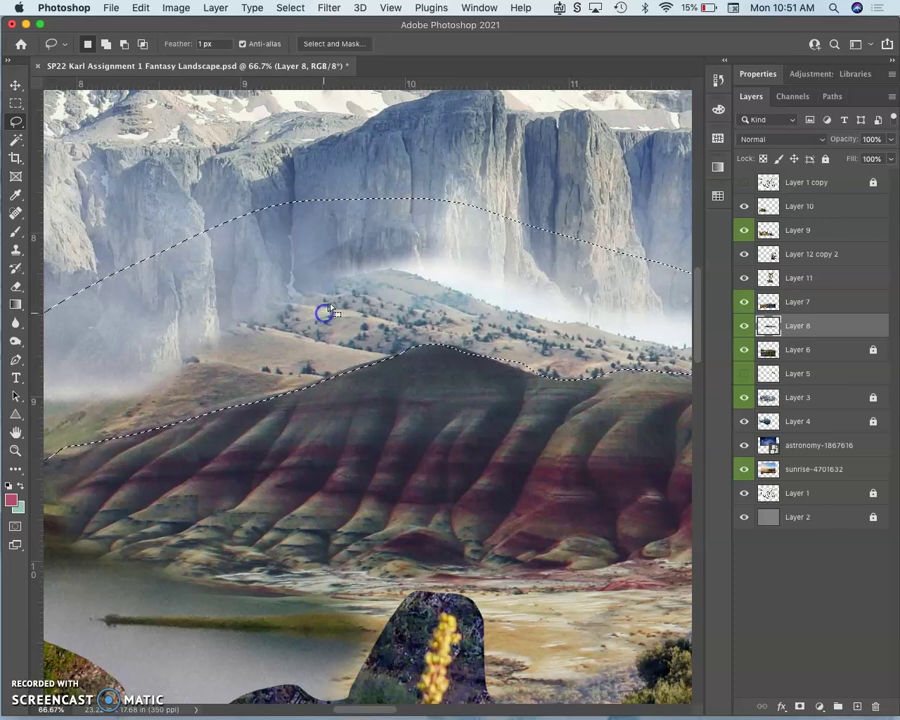
# Set the Eraser opacity to 45% and fade the pale hills above the striped ridge's left slope and peak within the selection
pyautogui.click(14, 287)
pyautogui.click(265, 45)
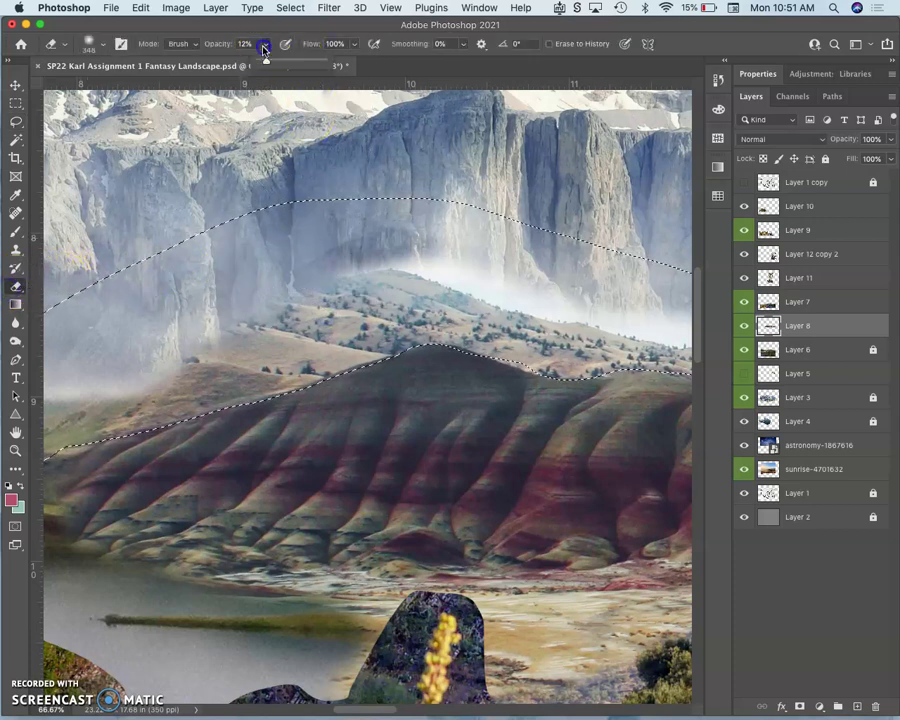
pyautogui.click(343, 160)
pyautogui.click(402, 285)
pyautogui.click(367, 301)
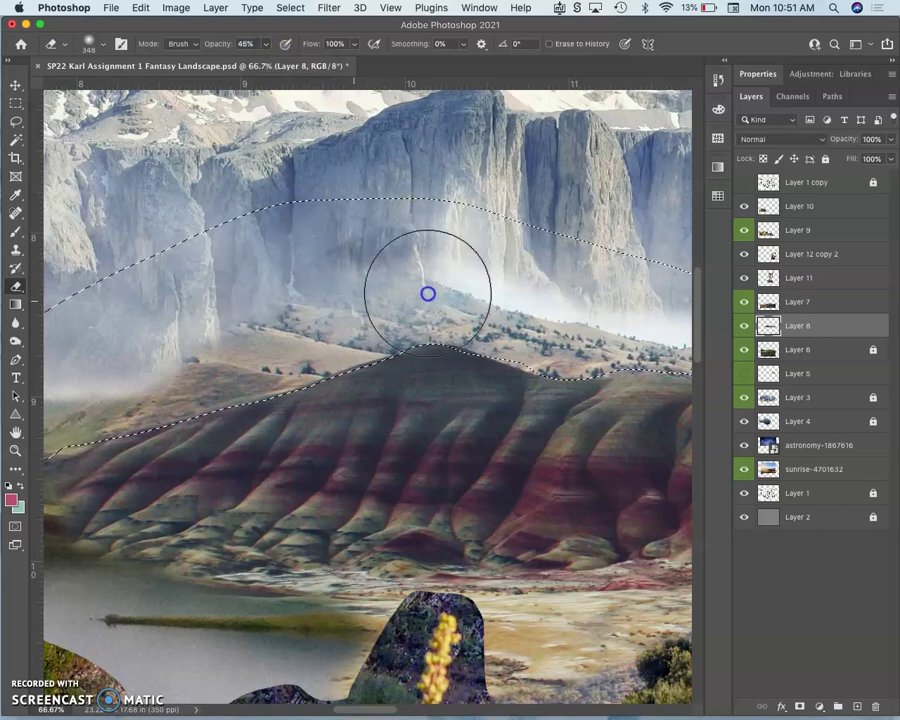
pyautogui.click(259, 323)
pyautogui.click(271, 316)
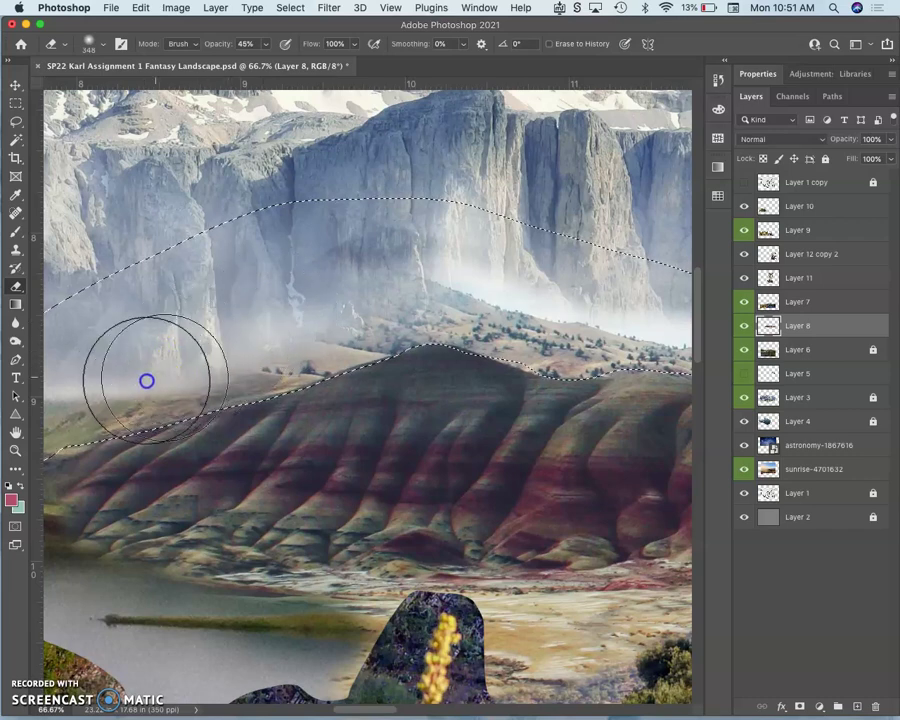
pyautogui.click(262, 361)
pyautogui.click(259, 361)
pyautogui.click(331, 341)
pyautogui.click(311, 333)
pyautogui.click(365, 303)
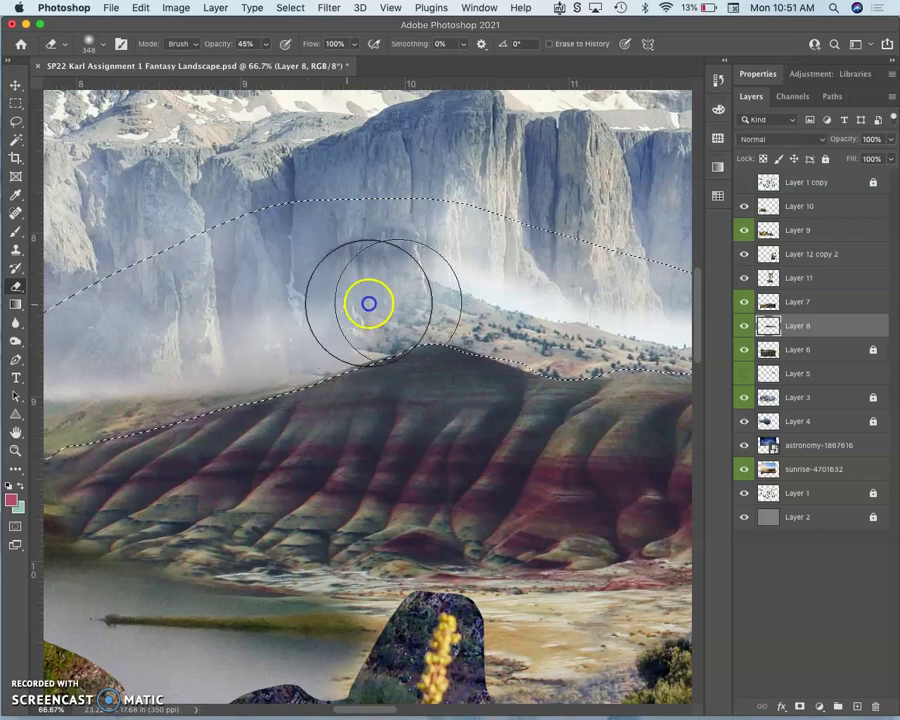
# Fade the remaining pale hills above the striped ridge's right slope toward the tree trunk, and clear the selection
pyautogui.click(447, 301)
pyautogui.click(540, 314)
pyautogui.click(412, 335)
pyautogui.click(569, 370)
pyautogui.click(502, 337)
pyautogui.moveTo(428, 313); pyautogui.dragTo(278, 285)
pyautogui.click(403, 278)
pyautogui.click(552, 324)
pyautogui.click(557, 287)
pyautogui.click(536, 272)
pyautogui.click(492, 293)
pyautogui.click(445, 289)
pyautogui.click(482, 307)
pyautogui.click(522, 315)
pyautogui.click(646, 337)
pyautogui.moveTo(643, 321); pyautogui.dragTo(504, 328)
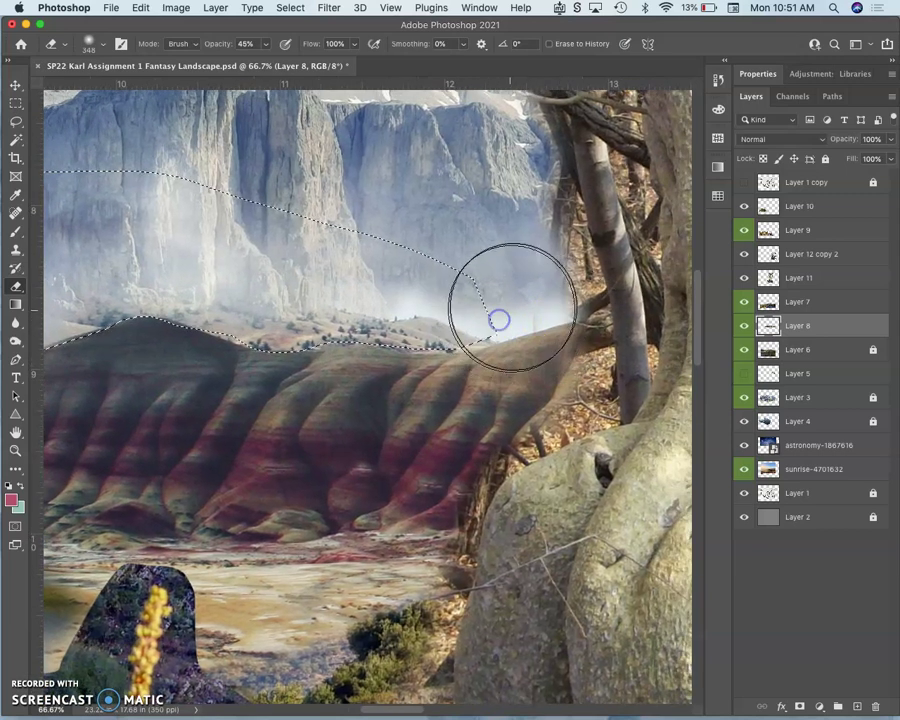
pyautogui.press('super+d')
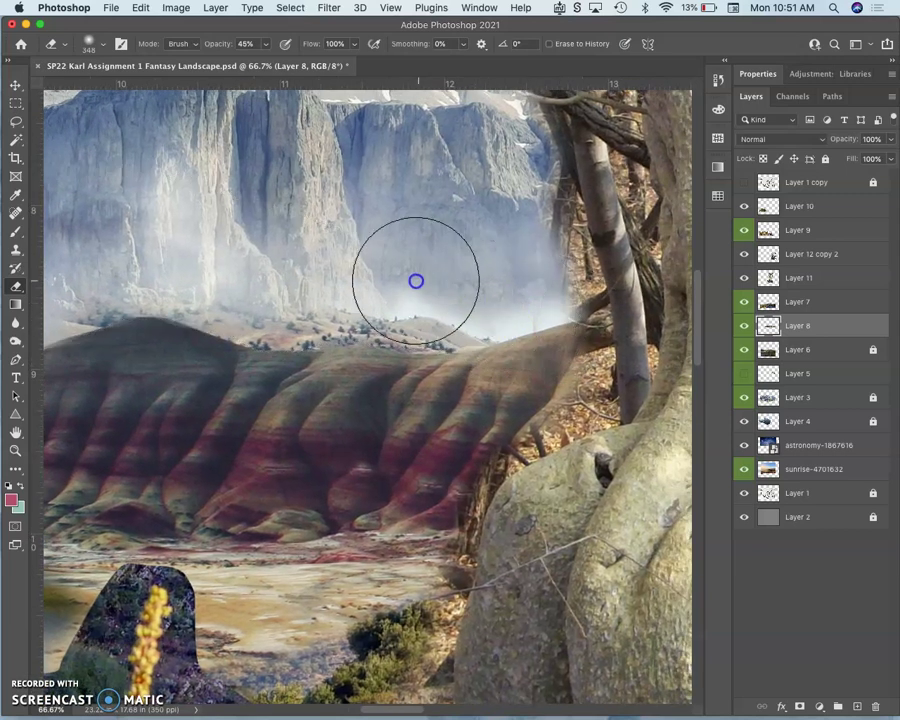